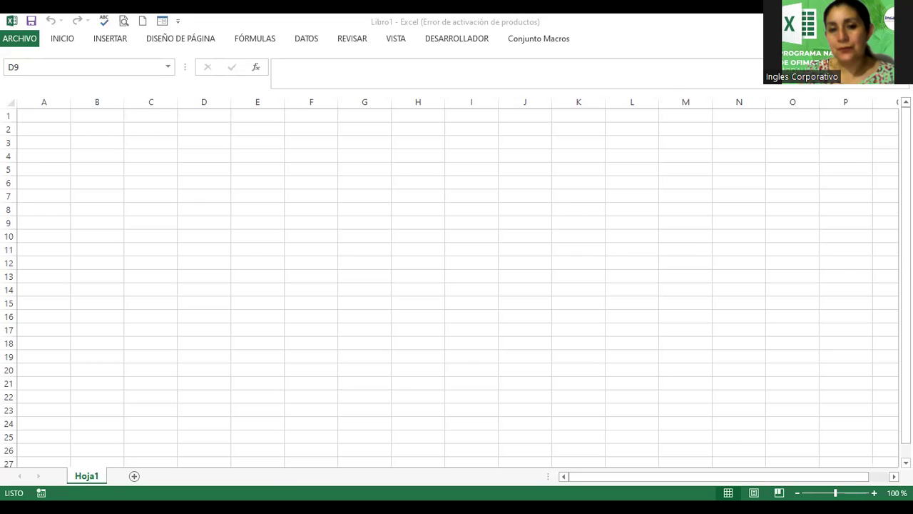
- Set the ribbon to display tabs and commands at all times with the option Mostrar pestañas y comandos
{"action": "left_click", "coordinate": [4, 17]}
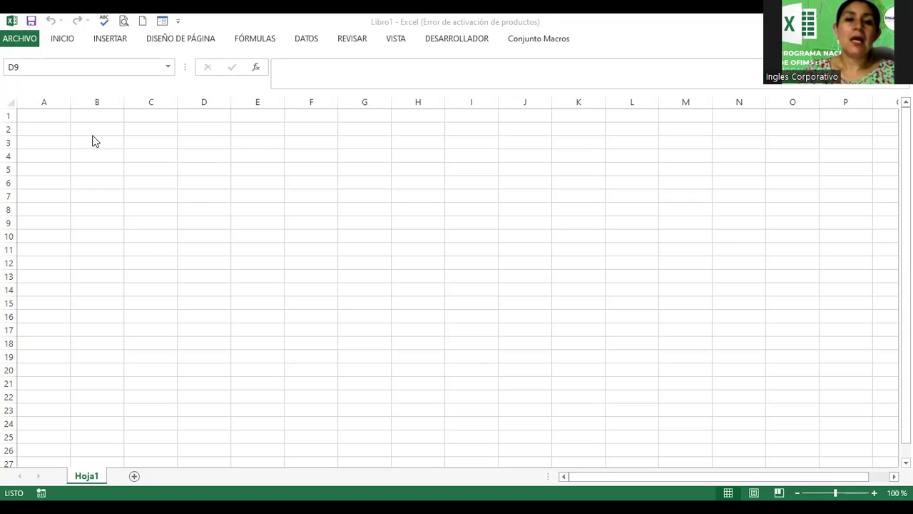
{"action": "key", "text": "alt+Tab"}
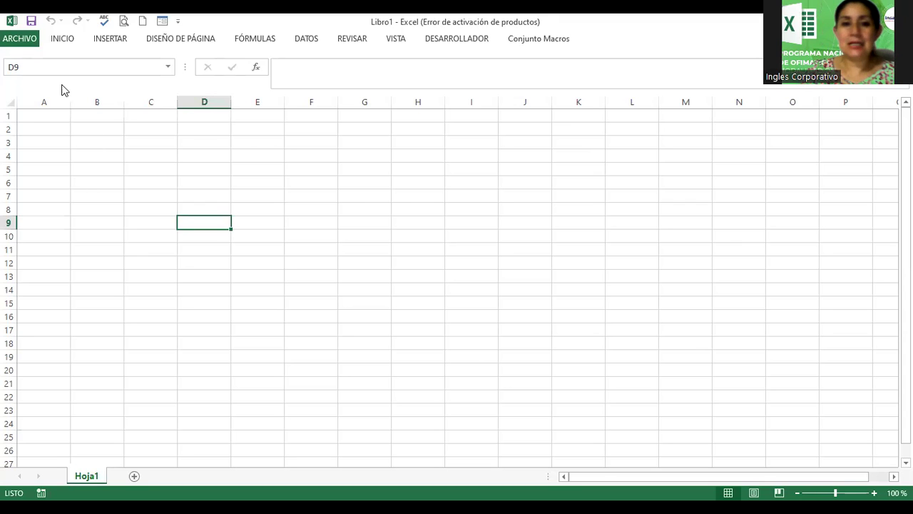
{"action": "left_click", "coordinate": [56, 121]}
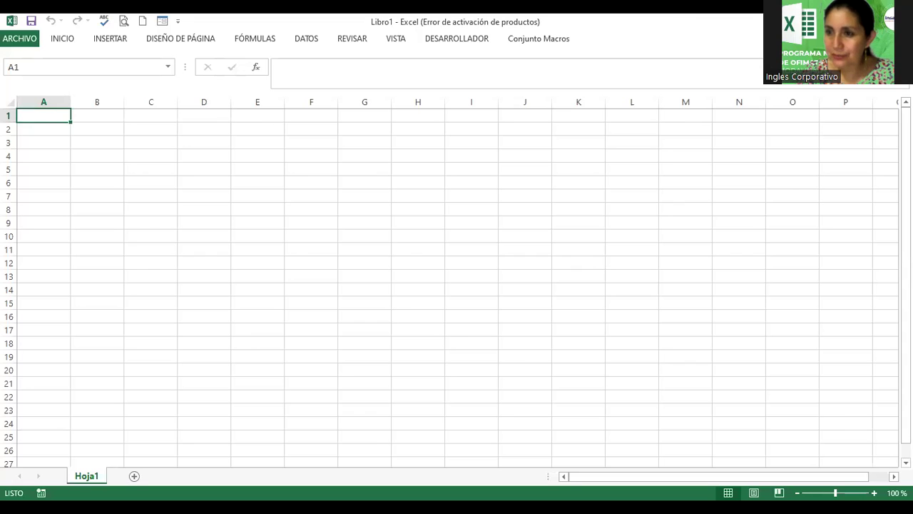
{"action": "left_click", "coordinate": [820, 22]}
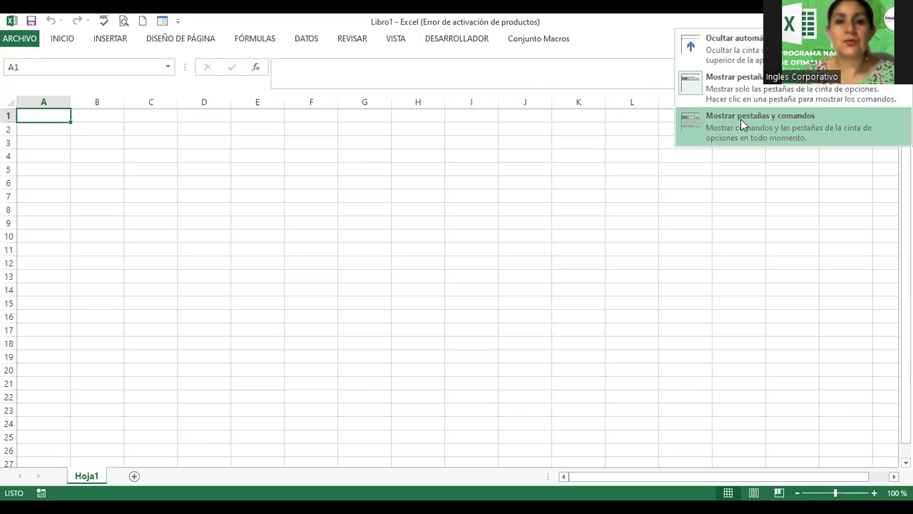
{"action": "left_click", "coordinate": [741, 119]}
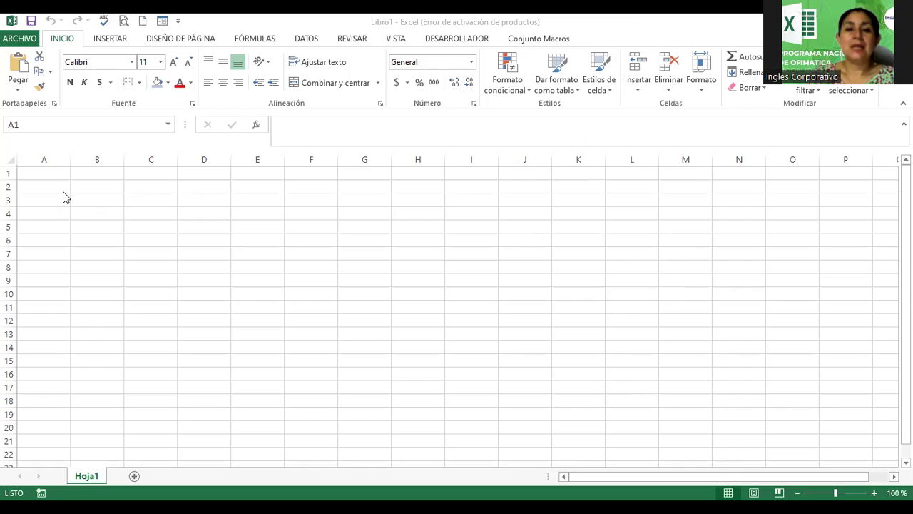
- Select several separate cells in rows 4 and 5, including E4, H5, K4 and J5, to view their cell references
{"action": "key", "text": "alt+Tab"}
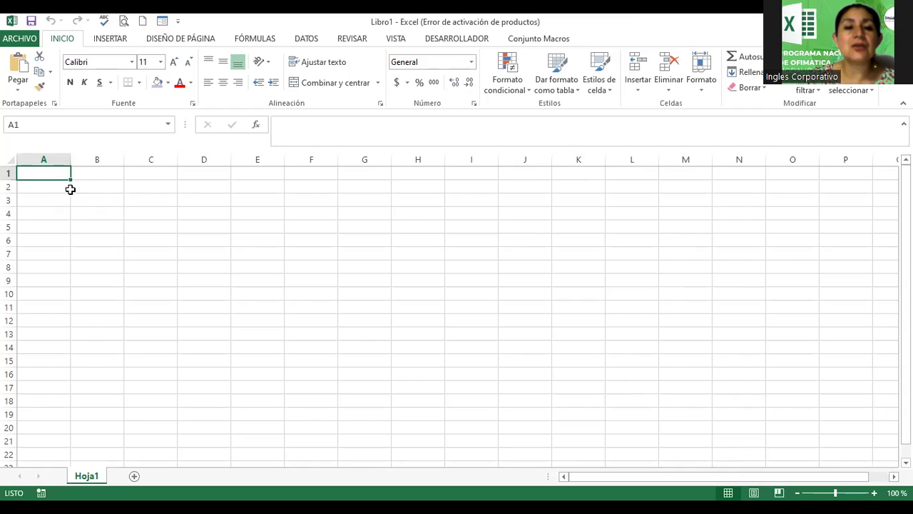
{"action": "left_click", "coordinate": [250, 209]}
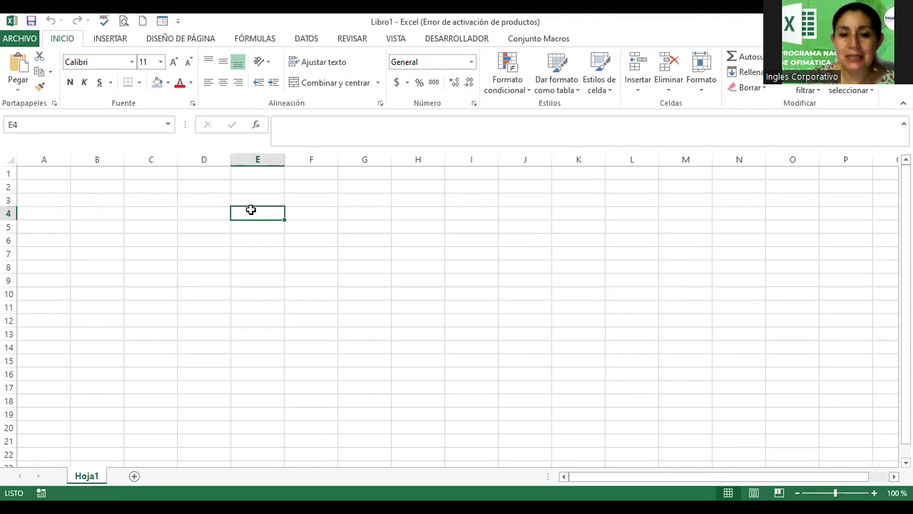
{"action": "left_click", "coordinate": [410, 226]}
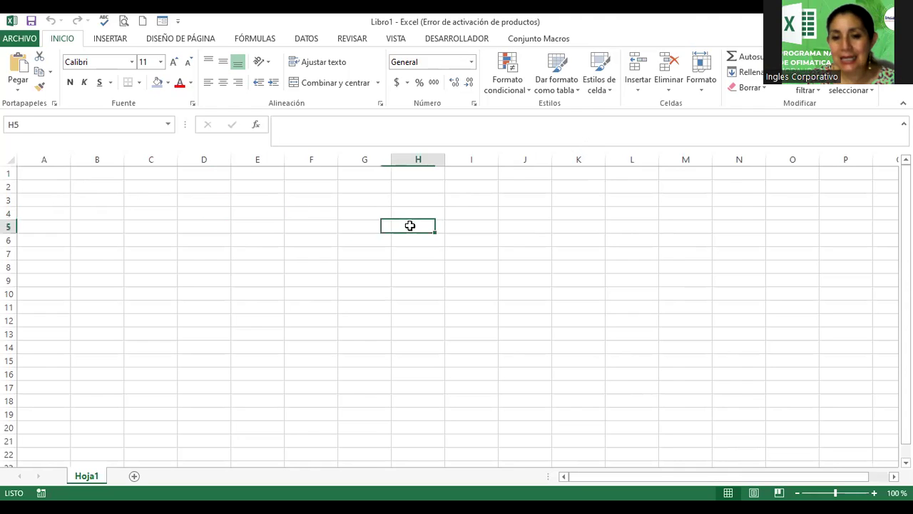
{"action": "left_click", "coordinate": [470, 204]}
{"action": "left_click", "coordinate": [594, 209]}
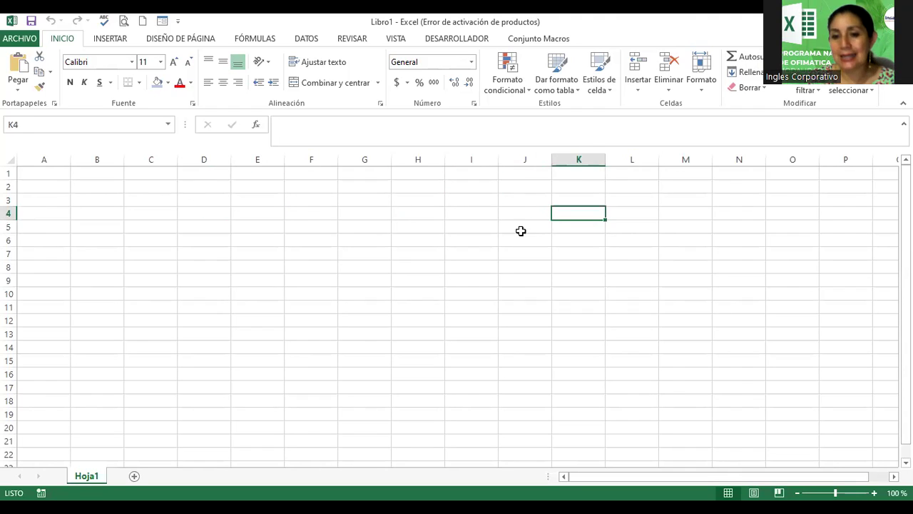
{"action": "left_click", "coordinate": [521, 231]}
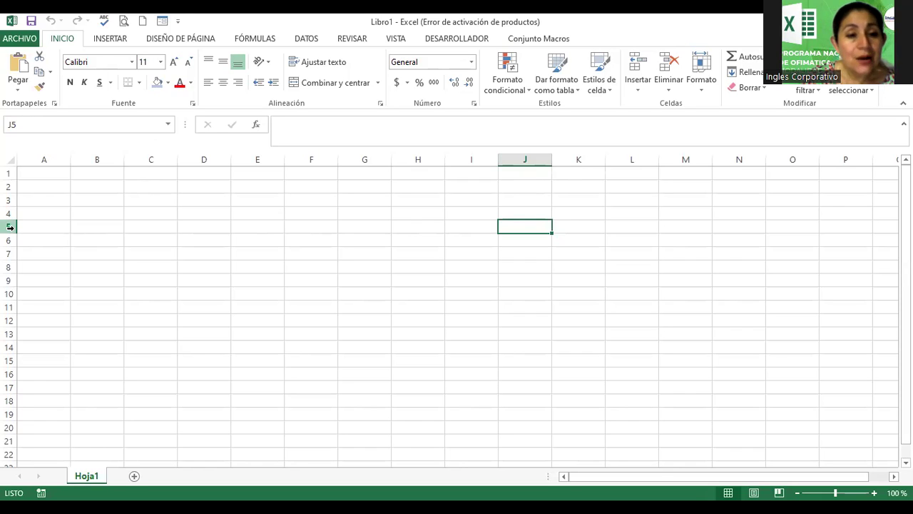
- Move the active cell along row 1 from A1 past column Z to examine the single-letter column headings
{"action": "left_click", "coordinate": [39, 174]}
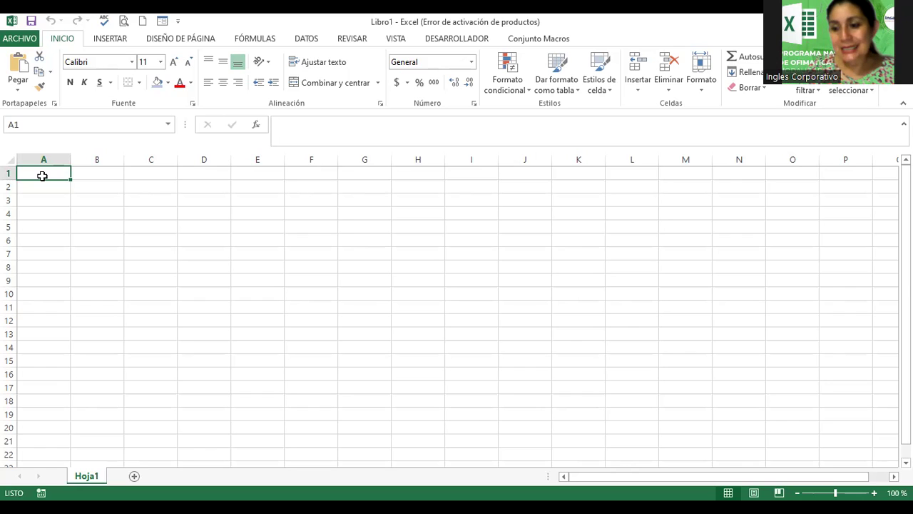
{"action": "key", "text": "Right"}
{"action": "key", "text": "Right"}
{"action": "key", "text": "Right"}
{"action": "key", "text": "Right"}
{"action": "key", "text": "Right"}
{"action": "key", "text": "Right"}
{"action": "key", "text": "Right"}
{"action": "key", "text": "Right"}
{"action": "key", "text": "Right"}
{"action": "key", "text": "Right"}
{"action": "key", "text": "Right"}
{"action": "key", "text": "Right"}
{"action": "key", "text": "Right"}
{"action": "key", "text": "Right"}
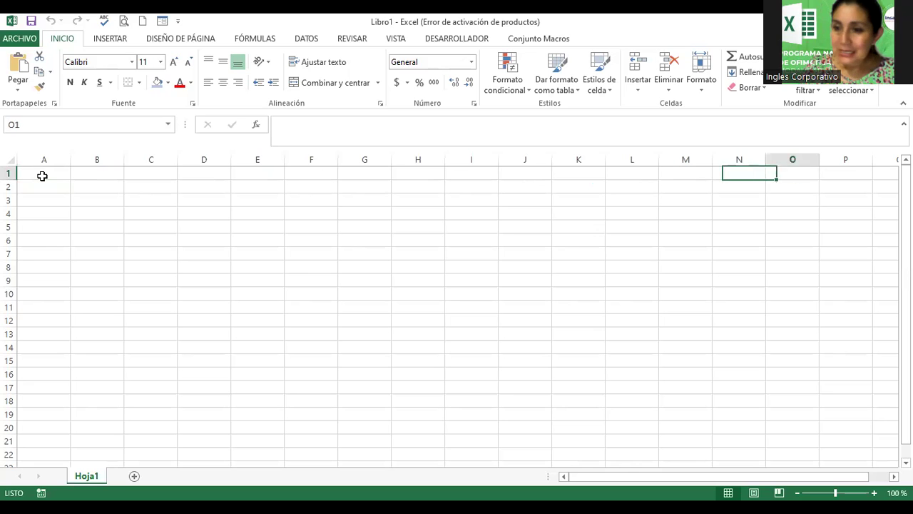
{"action": "key", "text": "Right"}
{"action": "key", "text": "Right"}
{"action": "key", "text": "Right"}
{"action": "key", "text": "Right"}
{"action": "key", "text": "Right"}
{"action": "key", "text": "Right"}
{"action": "key", "text": "Right"}
{"action": "key", "text": "Right"}
{"action": "key", "text": "Right"}
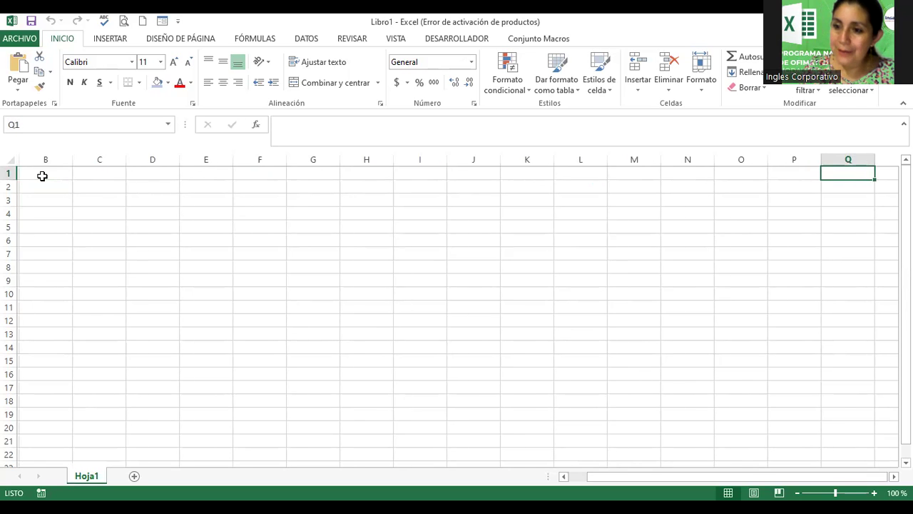
{"action": "key", "text": "Right"}
{"action": "key", "text": "Right"}
{"action": "key", "text": "Right"}
{"action": "key", "text": "Right"}
{"action": "key", "text": "Right"}
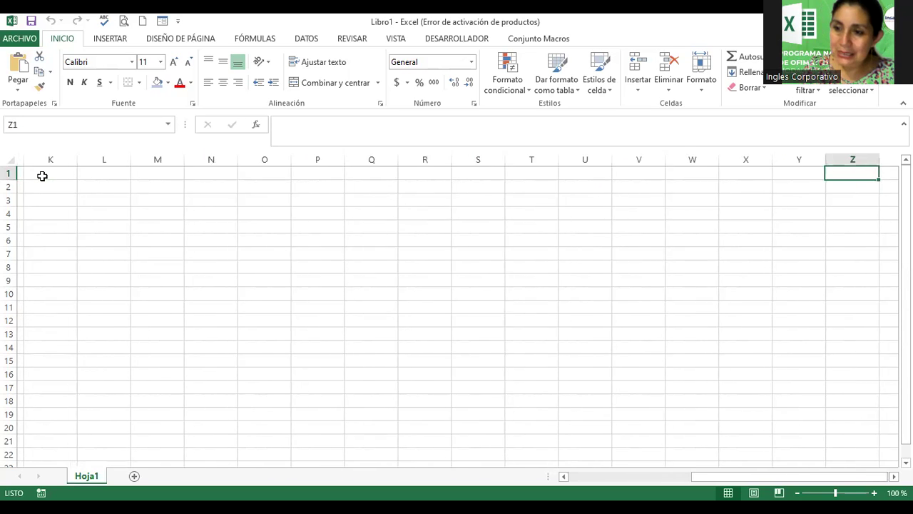
- Return to Y1 and advance through Z1 to AA1 to examine the change from single-letter to double-letter columns
{"action": "key", "text": "Left"}
{"action": "key", "text": "Left"}
{"action": "key", "text": "Left"}
{"action": "key", "text": "Left"}
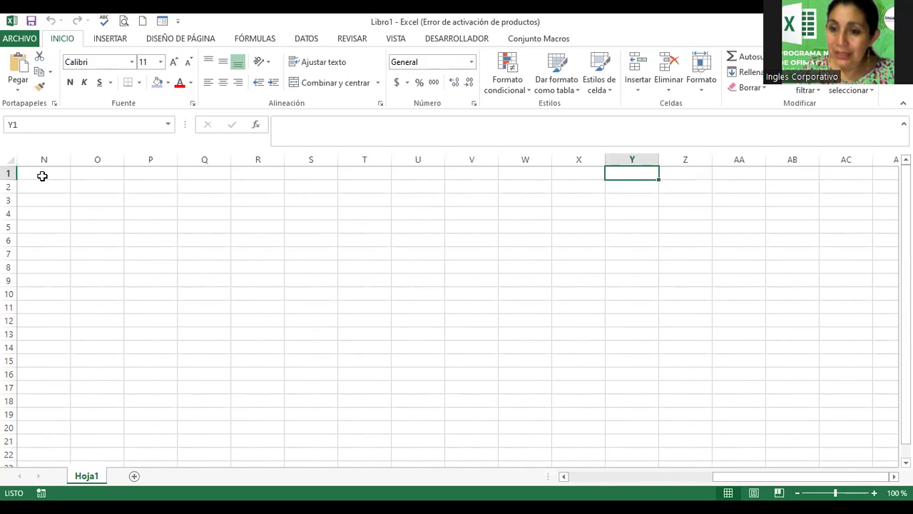
{"action": "key", "text": "Right"}
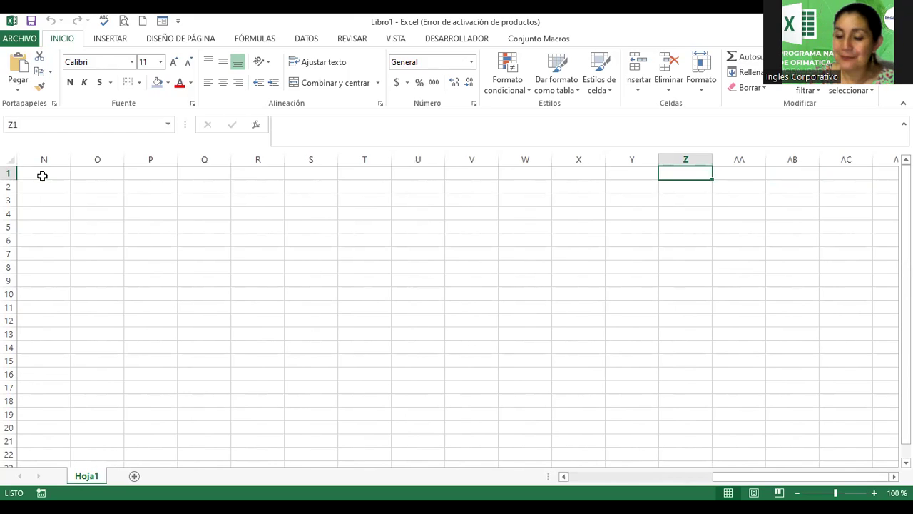
{"action": "key", "text": "Right"}
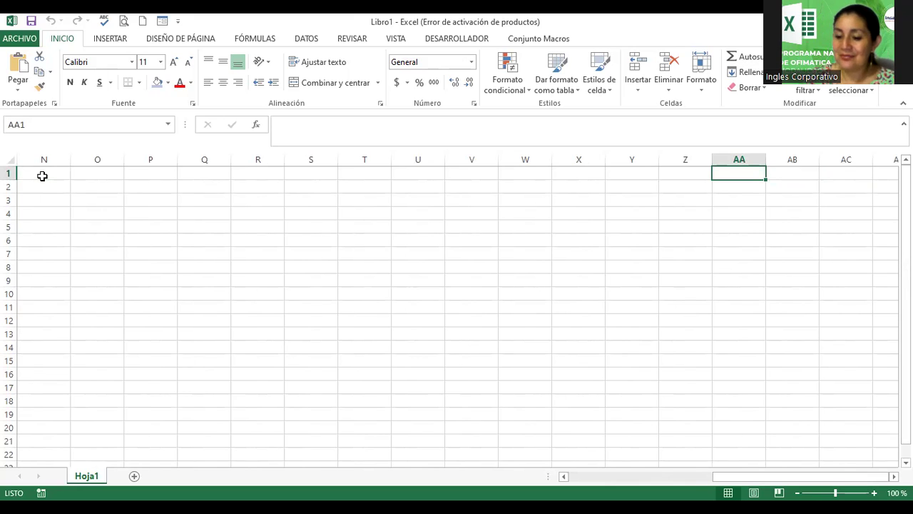
- Advance along row 1 from AA1 to AZ1 to examine the column headings that begin with A
{"action": "key", "text": "Right"}
{"action": "key", "text": "Right"}
{"action": "key", "text": "Right"}
{"action": "key", "text": "Right"}
{"action": "key", "text": "Right"}
{"action": "key", "text": "Right"}
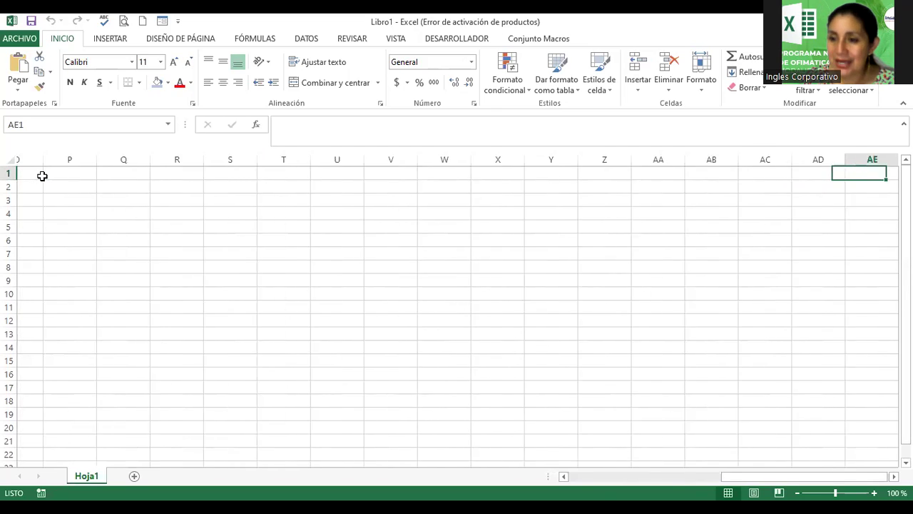
{"action": "key", "text": "Right"}
{"action": "key", "text": "Right"}
{"action": "key", "text": "Right"}
{"action": "key", "text": "Right"}
{"action": "key", "text": "Right"}
{"action": "key", "text": "Right"}
{"action": "key", "text": "Right"}
{"action": "key", "text": "Right"}
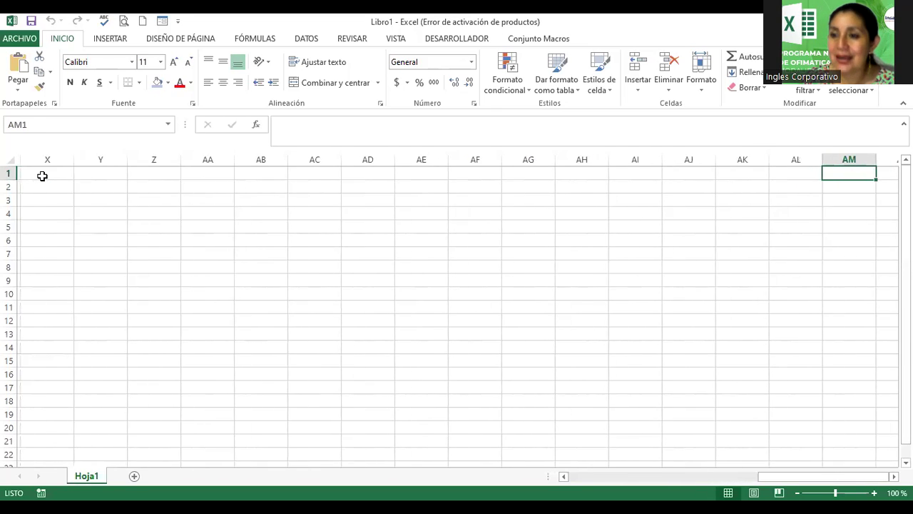
{"action": "key", "text": "Right"}
{"action": "key", "text": "Right"}
{"action": "key", "text": "Right"}
{"action": "key", "text": "Right"}
{"action": "key", "text": "Right"}
{"action": "key", "text": "Right"}
{"action": "key", "text": "Right"}
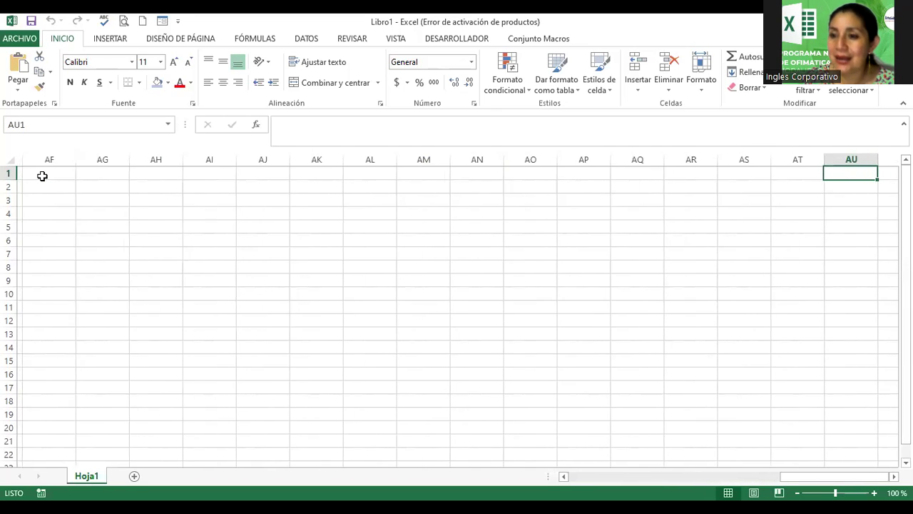
{"action": "key", "text": "Right"}
{"action": "key", "text": "Right"}
{"action": "key", "text": "Right"}
{"action": "key", "text": "Right"}
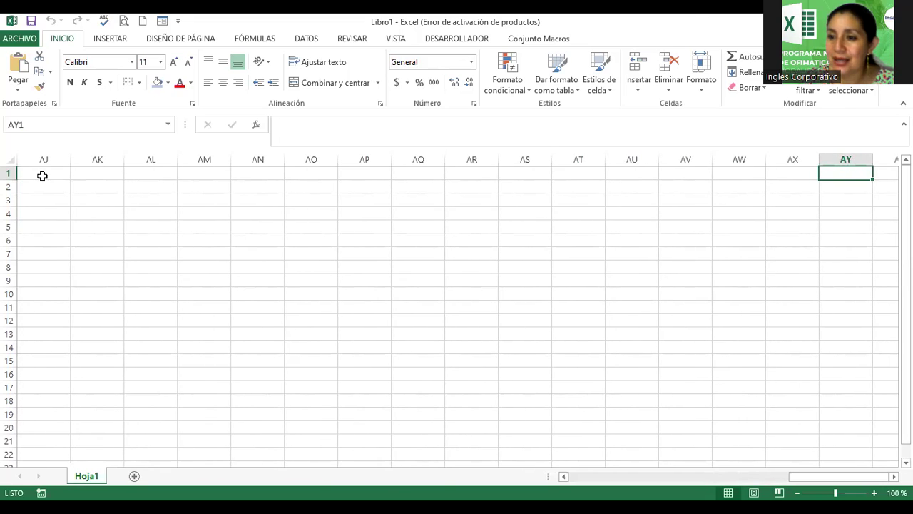
{"action": "key", "text": "Right"}
{"action": "key", "text": "Left"}
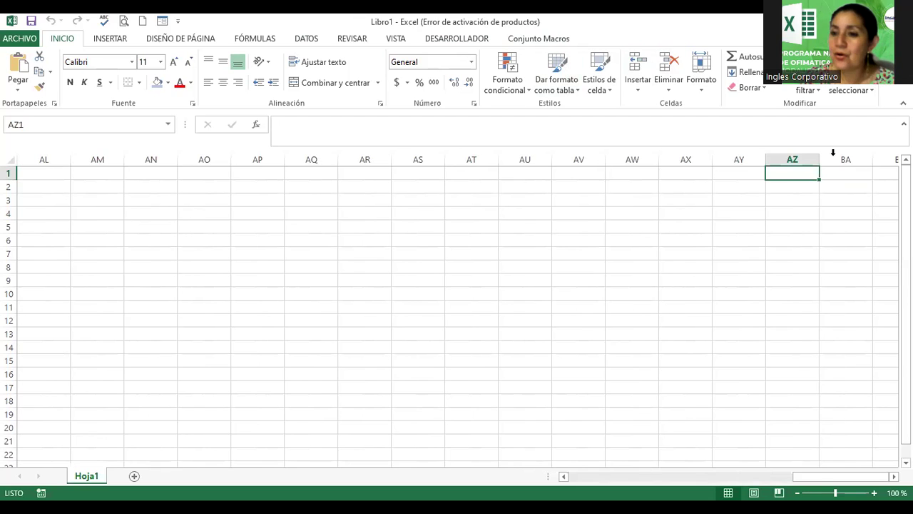
- Move across the boundary after column AZ up to BC1 to examine where the headings beginning with B start
{"action": "key", "text": "Right"}
{"action": "key", "text": "Right"}
{"action": "key", "text": "Right"}
{"action": "key", "text": "Left"}
{"action": "key", "text": "Left"}
{"action": "key", "text": "Right"}
{"action": "key", "text": "Right"}
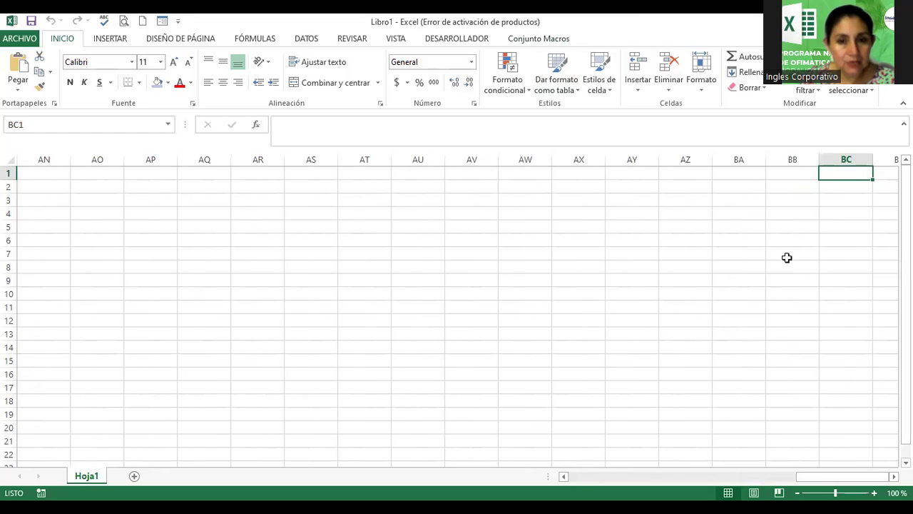
- Continue along row 1 from BC1 to BY1 to examine the rest of the headings beginning with B
{"action": "key", "text": "Right"}
{"action": "key", "text": "Right"}
{"action": "key", "text": "Right"}
{"action": "key", "text": "Right"}
{"action": "key", "text": "Right"}
{"action": "key", "text": "Right"}
{"action": "key", "text": "Right"}
{"action": "key", "text": "Right"}
{"action": "key", "text": "Right"}
{"action": "key", "text": "Right"}
{"action": "key", "text": "Right"}
{"action": "key", "text": "Right"}
{"action": "key", "text": "Right"}
{"action": "key", "text": "Right"}
{"action": "key", "text": "Right"}
{"action": "key", "text": "Right"}
{"action": "key", "text": "Right"}
{"action": "key", "text": "Right"}
{"action": "key", "text": "Right"}
{"action": "key", "text": "Right"}
{"action": "key", "text": "Right"}
{"action": "key", "text": "Right"}
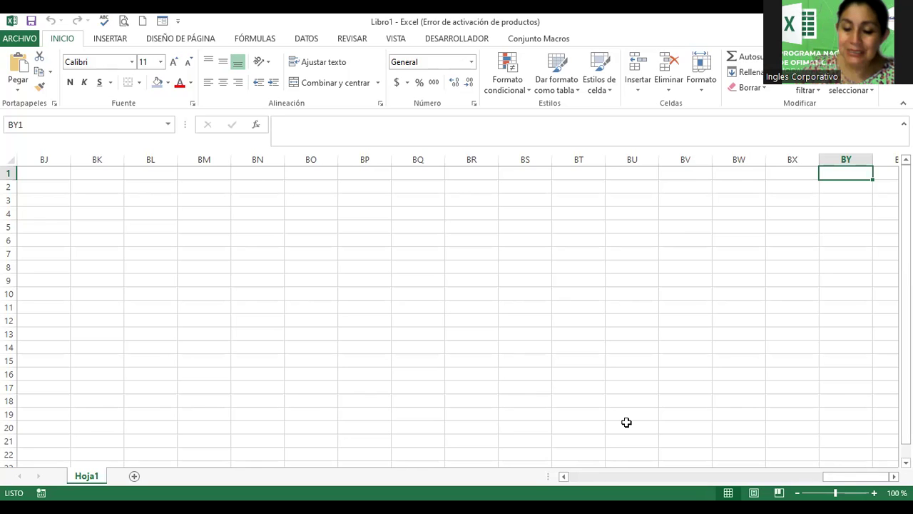
- Jump to the sheet's last column at XFD1 and move back along row 1 to XDF1, examining the three-letter headings
{"action": "key", "text": "ctrl+Right"}
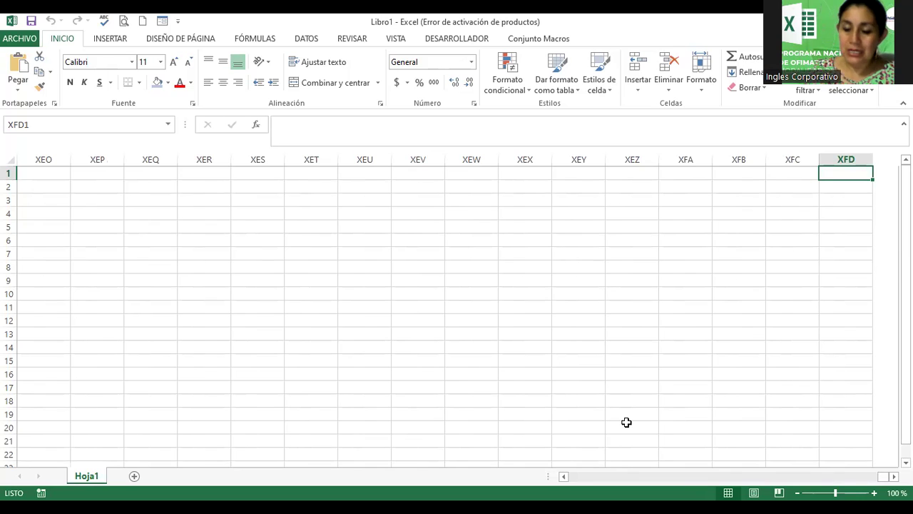
{"action": "key", "text": "Left"}
{"action": "key", "text": "Left"}
{"action": "key", "text": "Left"}
{"action": "key", "text": "Left"}
{"action": "key", "text": "Left"}
{"action": "key", "text": "Left"}
{"action": "key", "text": "Left"}
{"action": "key", "text": "Left"}
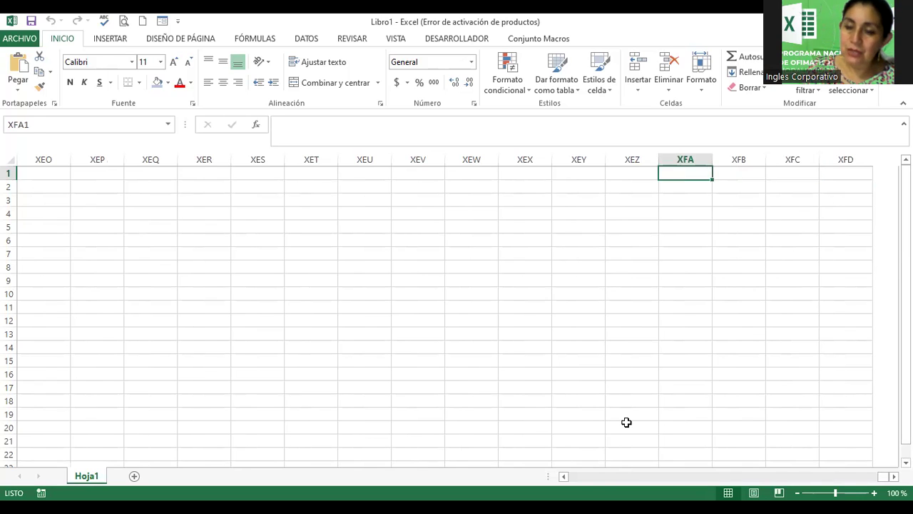
{"action": "key", "text": "Left"}
{"action": "key", "text": "Left"}
{"action": "key", "text": "Left"}
{"action": "key", "text": "Left"}
{"action": "key", "text": "Left"}
{"action": "key", "text": "Left"}
{"action": "key", "text": "Left"}
{"action": "key", "text": "Left"}
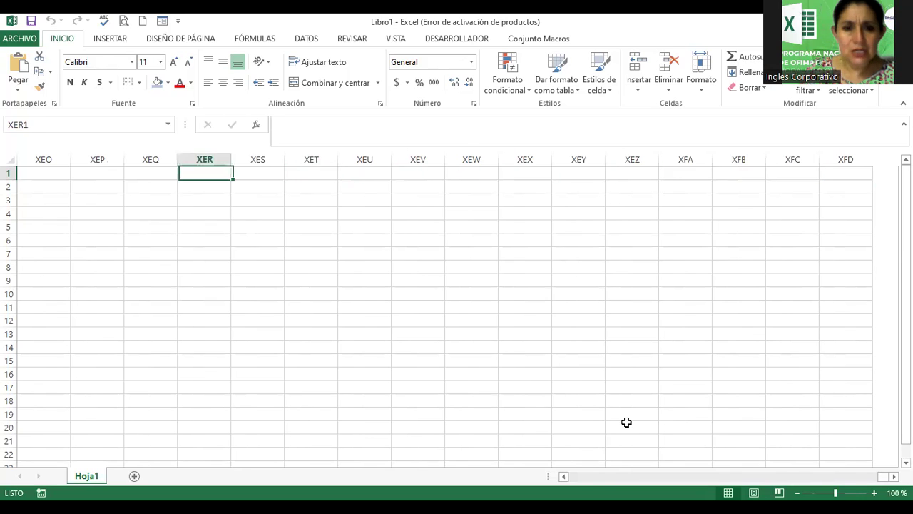
{"action": "key", "text": "Left"}
{"action": "key", "text": "Left"}
{"action": "key", "text": "Left"}
{"action": "key", "text": "Left"}
{"action": "key", "text": "Left"}
{"action": "key", "text": "Left"}
{"action": "key", "text": "Left"}
{"action": "key", "text": "Left"}
{"action": "key", "text": "Left"}
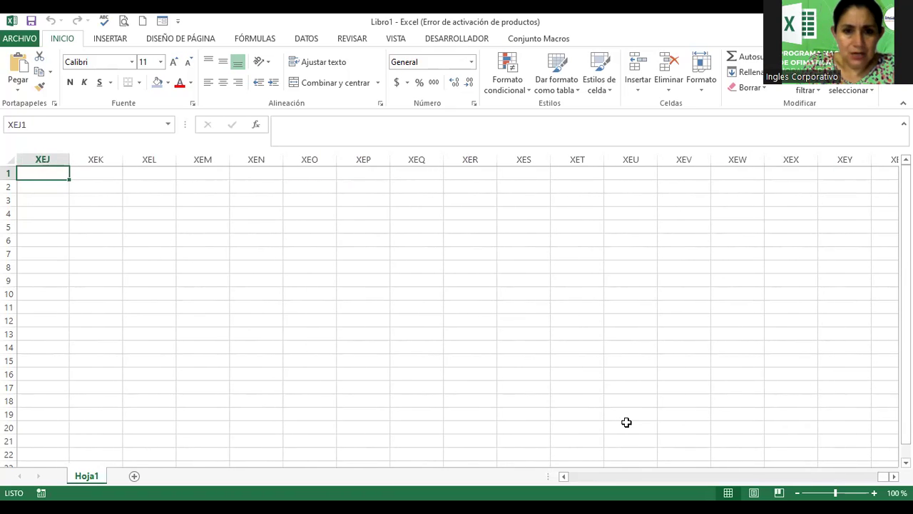
{"action": "key", "text": "Left"}
{"action": "key", "text": "Left"}
{"action": "key", "text": "Left"}
{"action": "key", "text": "Left"}
{"action": "key", "text": "Left"}
{"action": "key", "text": "Left"}
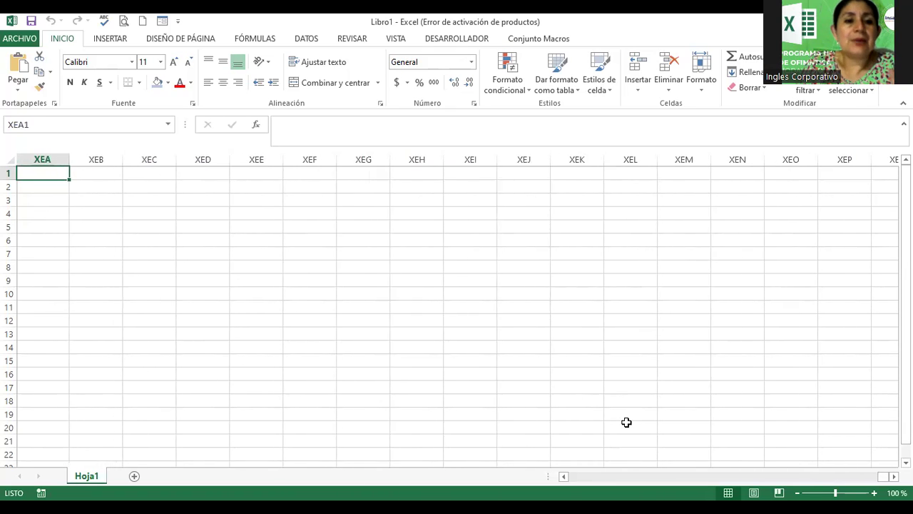
{"action": "key", "text": "Left"}
{"action": "key", "text": "Left"}
{"action": "key", "text": "Left"}
{"action": "key", "text": "Left"}
{"action": "key", "text": "Left"}
{"action": "key", "text": "Left"}
{"action": "key", "text": "Left"}
{"action": "key", "text": "Left"}
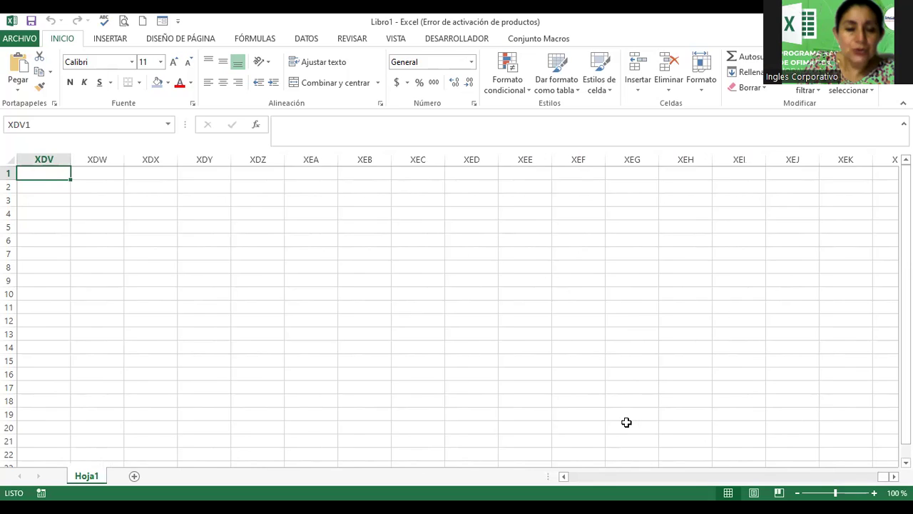
{"action": "key", "text": "Left"}
{"action": "key", "text": "Left"}
{"action": "key", "text": "Left"}
{"action": "key", "text": "Left"}
{"action": "key", "text": "Left"}
{"action": "key", "text": "Left"}
{"action": "key", "text": "Left"}
{"action": "key", "text": "Left"}
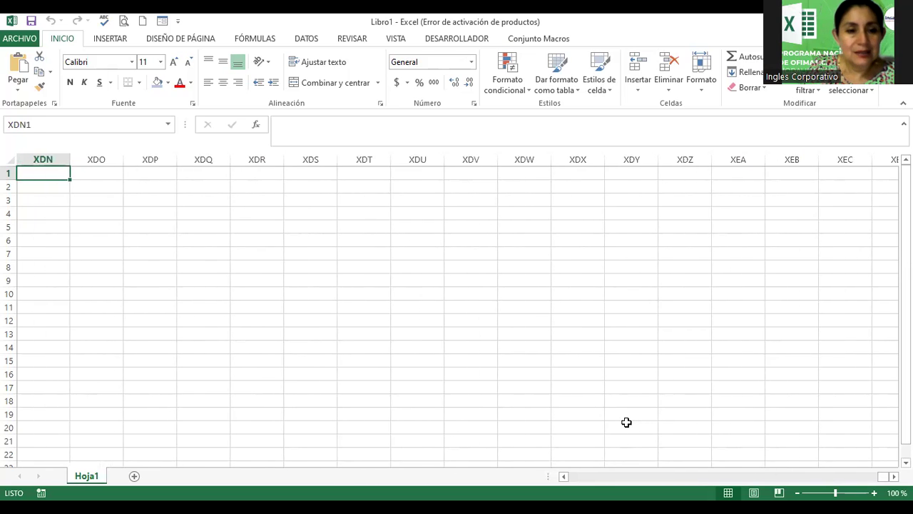
{"action": "key", "text": "Left"}
{"action": "key", "text": "Left"}
{"action": "key", "text": "Left"}
{"action": "key", "text": "Left"}
{"action": "key", "text": "Left"}
{"action": "key", "text": "Left"}
{"action": "key", "text": "Left"}
{"action": "key", "text": "Left"}
{"action": "key", "text": "Left"}
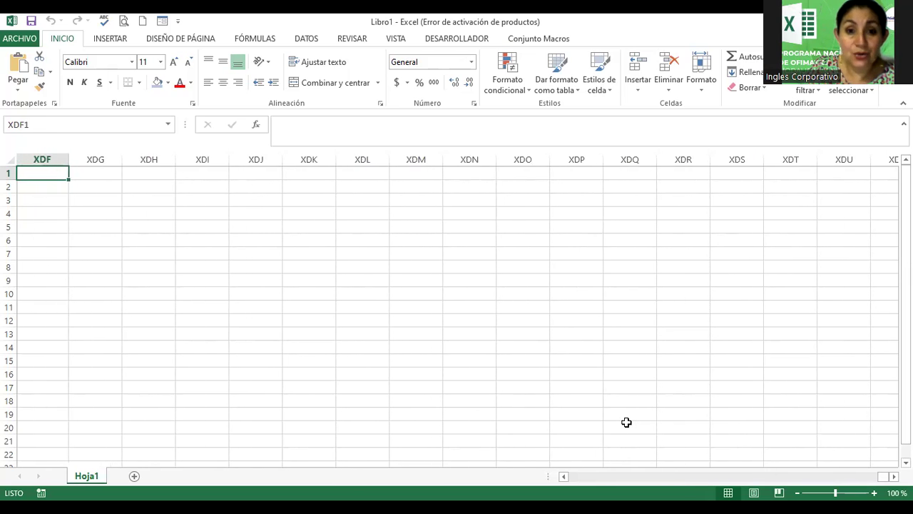
- Continue back along row 1 from XDF1 to XBP1 to examine more of the three-letter column headings
{"action": "key", "text": "Left"}
{"action": "key", "text": "Left"}
{"action": "key", "text": "Left"}
{"action": "key", "text": "Left"}
{"action": "key", "text": "Left"}
{"action": "key", "text": "Left"}
{"action": "key", "text": "Left"}
{"action": "key", "text": "Left"}
{"action": "key", "text": "Left"}
{"action": "key", "text": "Left"}
{"action": "key", "text": "Left"}
{"action": "key", "text": "Left"}
{"action": "key", "text": "Left"}
{"action": "key", "text": "Left"}
{"action": "key", "text": "Left"}
{"action": "key", "text": "Left"}
{"action": "key", "text": "Left"}
{"action": "key", "text": "Left"}
{"action": "key", "text": "Left"}
{"action": "key", "text": "Left"}
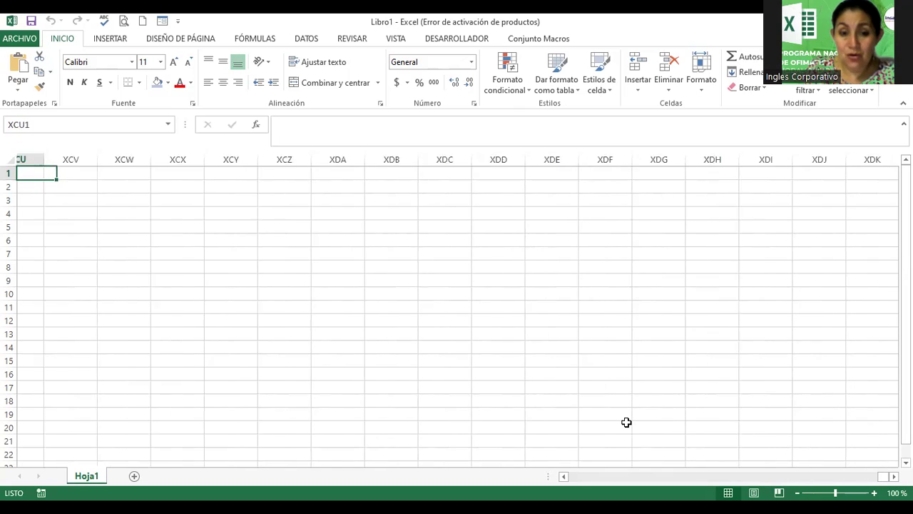
{"action": "key", "text": "Left"}
{"action": "key", "text": "Left"}
{"action": "key", "text": "Left"}
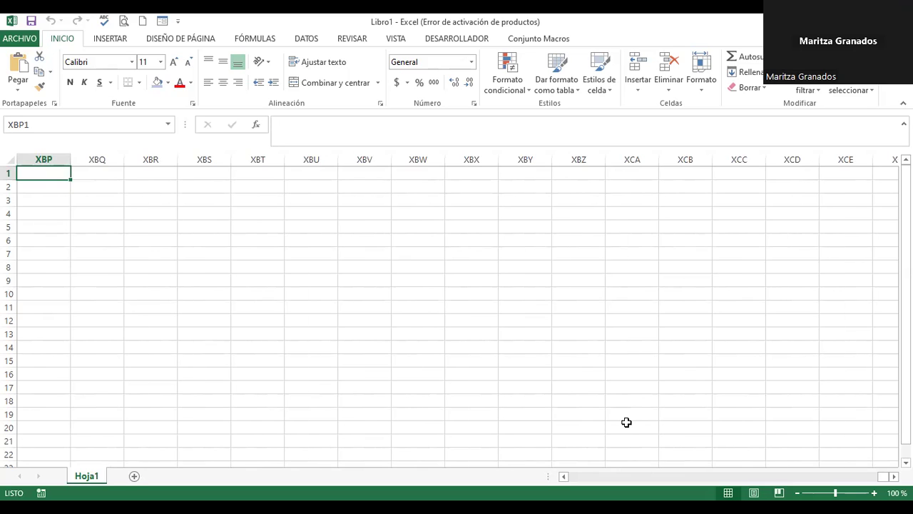
- Go from A1 to the sheet's last column at XFD1 and back to view both ends of row 1
{"action": "key", "text": "ctrl+Home"}
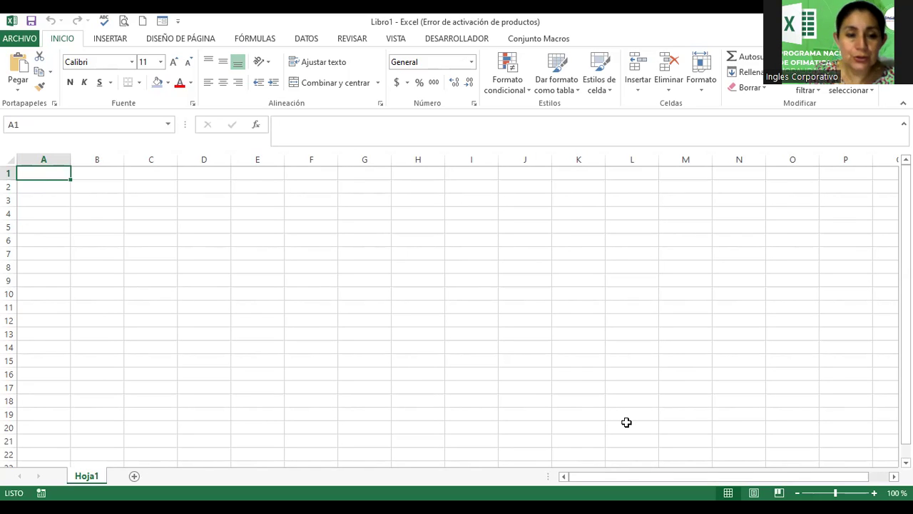
{"action": "key", "text": "ctrl+Right"}
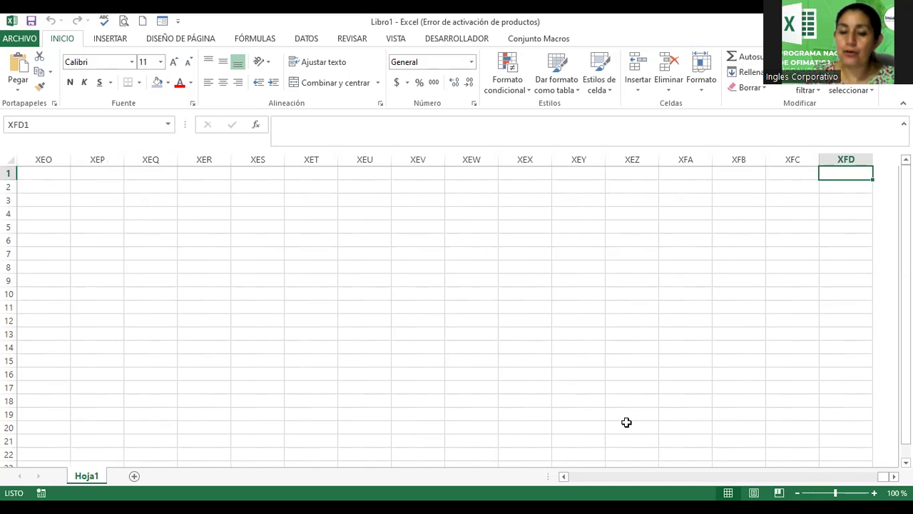
{"action": "key", "text": "ctrl+Left"}
- Advance along row 1 from A1 to Z1 to examine the single-letter column headings
{"action": "key", "text": "Right"}
{"action": "key", "text": "Right"}
{"action": "key", "text": "Right"}
{"action": "key", "text": "Right"}
{"action": "key", "text": "Right"}
{"action": "key", "text": "Right"}
{"action": "key", "text": "Right"}
{"action": "key", "text": "Right"}
{"action": "key", "text": "Right"}
{"action": "key", "text": "Right"}
{"action": "key", "text": "Right"}
{"action": "key", "text": "Right"}
{"action": "key", "text": "Right"}
{"action": "key", "text": "Right"}
{"action": "key", "text": "Right"}
{"action": "key", "text": "Right"}
{"action": "key", "text": "Right"}
{"action": "key", "text": "Right"}
{"action": "key", "text": "Right"}
{"action": "key", "text": "Right"}
{"action": "key", "text": "Right"}
{"action": "key", "text": "Right"}
{"action": "key", "text": "Right"}
{"action": "key", "text": "Right"}
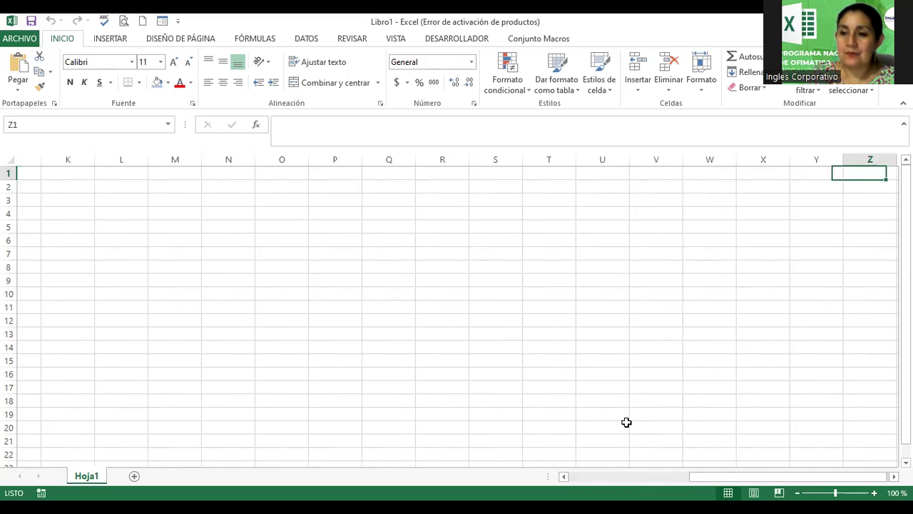
- Continue along row 1 from Z1 to BY1 to examine the two-letter column headings, and return to A1
{"action": "key", "text": "Right"}
{"action": "key", "text": "Right"}
{"action": "key", "text": "Right"}
{"action": "key", "text": "Right"}
{"action": "key", "text": "Right"}
{"action": "key", "text": "Right"}
{"action": "key", "text": "Right"}
{"action": "key", "text": "Right"}
{"action": "key", "text": "Right"}
{"action": "key", "text": "Right"}
{"action": "key", "text": "Right"}
{"action": "key", "text": "Right"}
{"action": "key", "text": "Right"}
{"action": "key", "text": "Right"}
{"action": "key", "text": "Right"}
{"action": "key", "text": "Right"}
{"action": "key", "text": "Right"}
{"action": "key", "text": "Right"}
{"action": "key", "text": "Right"}
{"action": "key", "text": "Right"}
{"action": "key", "text": "Right"}
{"action": "key", "text": "Right"}
{"action": "key", "text": "Right"}
{"action": "key", "text": "Right"}
{"action": "key", "text": "Right"}
{"action": "key", "text": "Right"}
{"action": "key", "text": "Right"}
{"action": "key", "text": "Right"}
{"action": "key", "text": "Right"}
{"action": "key", "text": "Right"}
{"action": "key", "text": "Right"}
{"action": "key", "text": "Right"}
{"action": "key", "text": "Right"}
{"action": "key", "text": "Right"}
{"action": "key", "text": "Right"}
{"action": "key", "text": "Right"}
{"action": "key", "text": "Right"}
{"action": "key", "text": "Right"}
{"action": "key", "text": "Right"}
{"action": "key", "text": "Right"}
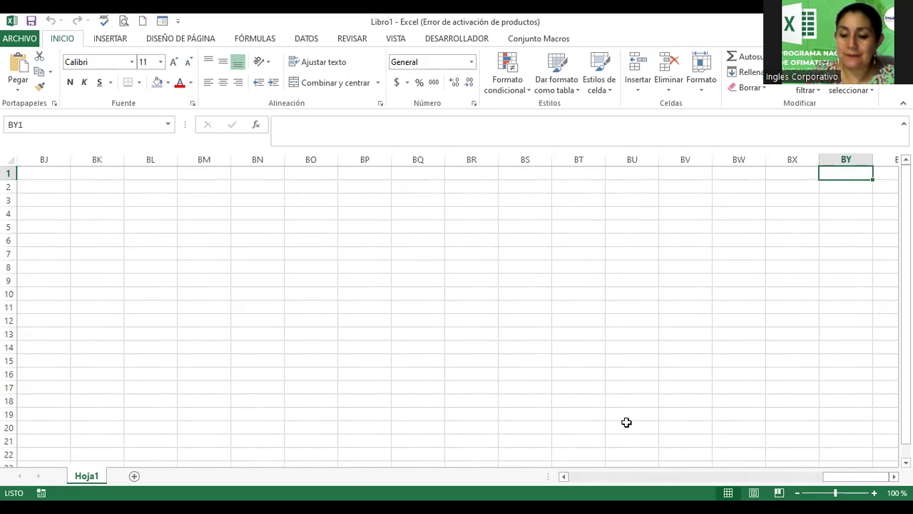
{"action": "key", "text": "ctrl+Home"}
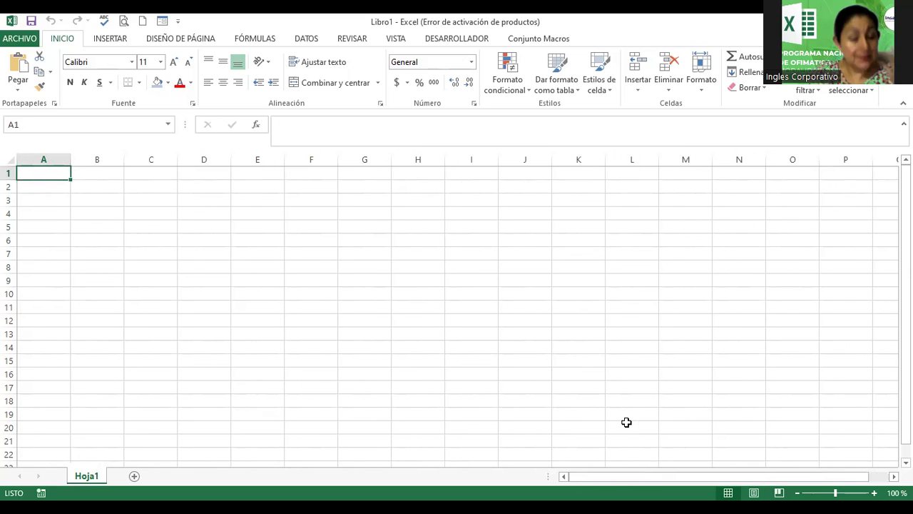
- Advance down column A from A1 to A167 to examine how the rows are numbered
{"action": "key", "text": "Down"}
{"action": "key", "text": "Down"}
{"action": "key", "text": "Down"}
{"action": "key", "text": "Down"}
{"action": "key", "text": "Down"}
{"action": "key", "text": "Down"}
{"action": "key", "text": "Down"}
{"action": "key", "text": "Down"}
{"action": "key", "text": "Down"}
{"action": "key", "text": "Down"}
{"action": "key", "text": "Down"}
{"action": "key", "text": "Down"}
{"action": "key", "text": "Down"}
{"action": "key", "text": "Down"}
{"action": "key", "text": "Down"}
{"action": "key", "text": "Down"}
{"action": "key", "text": "Down"}
{"action": "key", "text": "Down"}
{"action": "key", "text": "Down"}
{"action": "key", "text": "Down"}
{"action": "key", "text": "Down"}
{"action": "key", "text": "Down"}
{"action": "key", "text": "Down"}
{"action": "key", "text": "Down"}
{"action": "key", "text": "Down"}
{"action": "key", "text": "Down"}
{"action": "key", "text": "Down"}
{"action": "key", "text": "Down"}
{"action": "key", "text": "Down"}
{"action": "key", "text": "Down"}
{"action": "key", "text": "Down"}
{"action": "key", "text": "Down"}
{"action": "key", "text": "Down"}
{"action": "key", "text": "Down"}
{"action": "key", "text": "Down"}
{"action": "key", "text": "Down"}
{"action": "key", "text": "Down"}
{"action": "key", "text": "Down"}
{"action": "key", "text": "Down"}
{"action": "key", "text": "Down"}
{"action": "key", "text": "Down"}
{"action": "key", "text": "Down"}
{"action": "key", "text": "Down"}
{"action": "key", "text": "Down"}
{"action": "key", "text": "Down"}
{"action": "key", "text": "Down"}
{"action": "key", "text": "Down"}
{"action": "key", "text": "Down"}
{"action": "key", "text": "Down"}
{"action": "key", "text": "Down"}
{"action": "key", "text": "Down"}
{"action": "key", "text": "Down"}
{"action": "key", "text": "Down"}
{"action": "key", "text": "Down"}
{"action": "key", "text": "Down"}
{"action": "key", "text": "Down"}
{"action": "key", "text": "Down"}
{"action": "key", "text": "Down"}
{"action": "key", "text": "Down"}
{"action": "key", "text": "Down"}
{"action": "key", "text": "Down"}
{"action": "key", "text": "Down"}
{"action": "key", "text": "Down"}
{"action": "key", "text": "Down"}
{"action": "key", "text": "Down"}
{"action": "key", "text": "Down"}
{"action": "key", "text": "Down"}
{"action": "key", "text": "Down"}
{"action": "key", "text": "Down"}
{"action": "key", "text": "Down"}
{"action": "key", "text": "Down"}
{"action": "key", "text": "Down"}
{"action": "key", "text": "Down"}
{"action": "key", "text": "Down"}
{"action": "key", "text": "Down"}
{"action": "key", "text": "Down"}
{"action": "key", "text": "Down"}
{"action": "key", "text": "Down"}
{"action": "key", "text": "Down"}
{"action": "key", "text": "Down"}
{"action": "key", "text": "Down"}
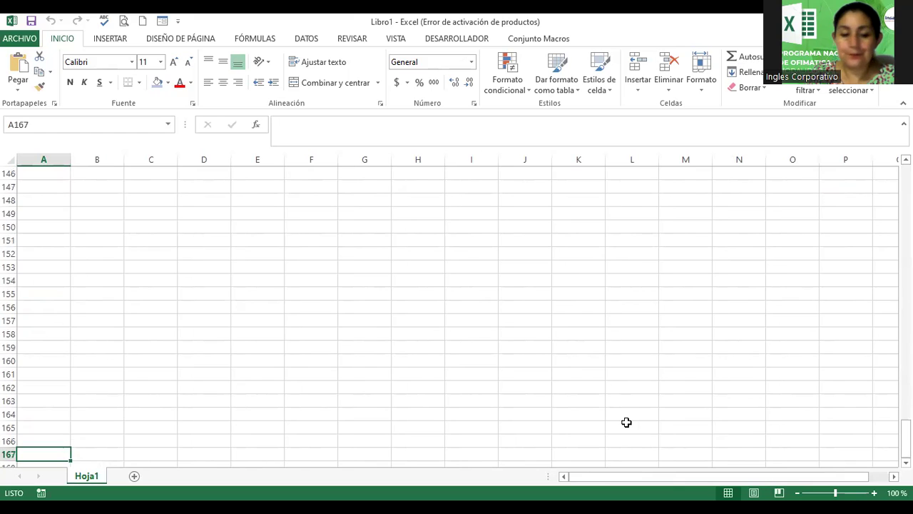
- Go to the sheet's last row at A1048576 and enlarge the view to 170% to show where the rows end
{"action": "key", "text": "ctrl+Down"}
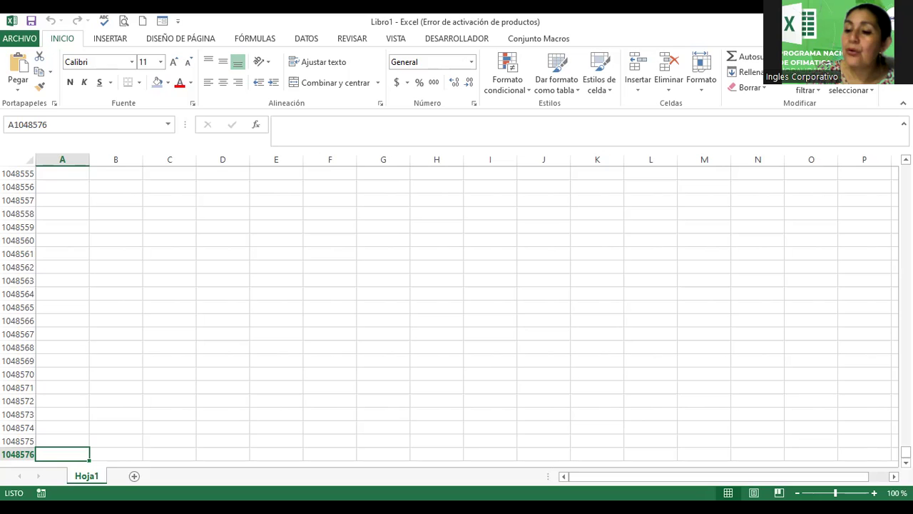
{"action": "scroll", "coordinate": [449, 307], "scroll_direction": "down", "scroll_amount": 3}
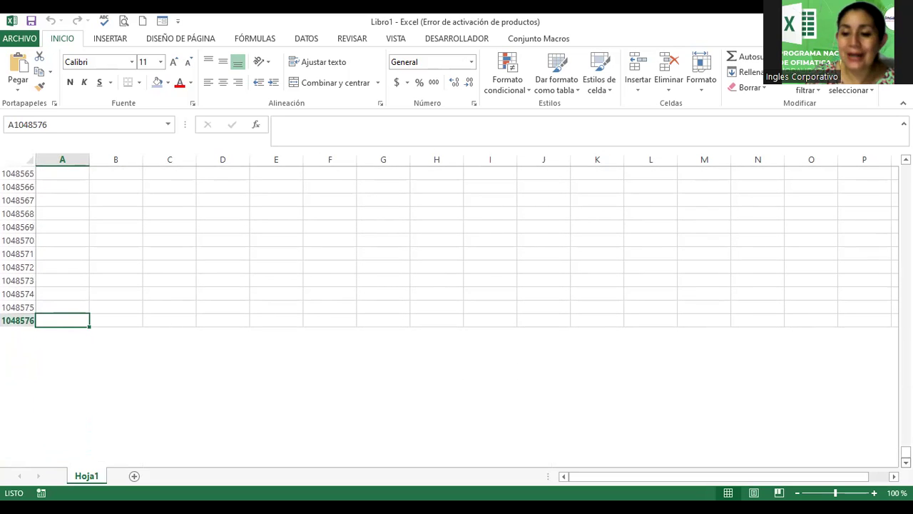
{"action": "left_click", "coordinate": [874, 492]}
{"action": "left_click", "coordinate": [874, 492]}
{"action": "left_click", "coordinate": [874, 492]}
{"action": "left_click", "coordinate": [873, 492]}
{"action": "left_click", "coordinate": [874, 492]}
{"action": "left_click", "coordinate": [874, 492]}
{"action": "left_click", "coordinate": [873, 492]}
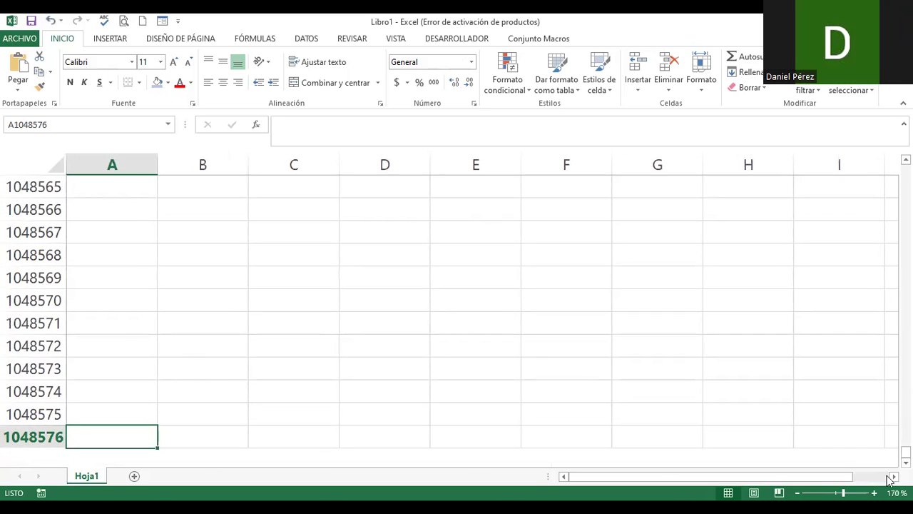
{"action": "scroll", "coordinate": [457, 300], "scroll_direction": "down", "scroll_amount": 1}
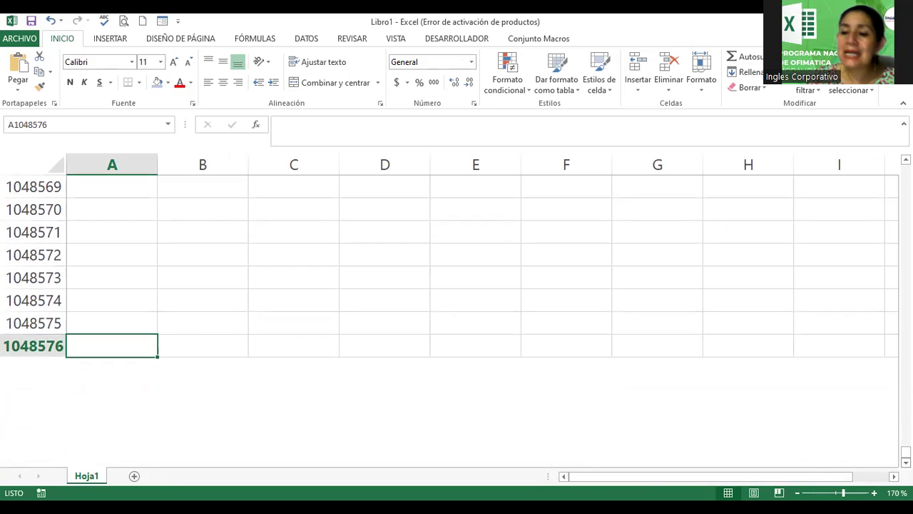
{"action": "scroll", "coordinate": [456, 285], "scroll_direction": "down", "scroll_amount": 1}
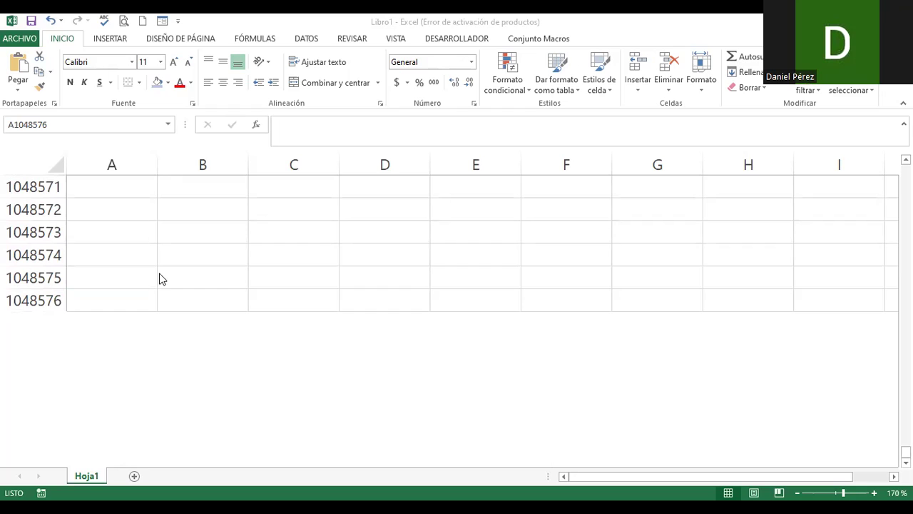
- Outline the empty area below row 1048576 with green annotation rectangles spanning about columns A to I, and return to cell A1048576
{"action": "mouse_move", "coordinate": [80, 321]}
{"action": "left_mouse_down"}
{"action": "mouse_move", "coordinate": [391, 416]}
{"action": "mouse_move", "coordinate": [714, 476]}
{"action": "mouse_move", "coordinate": [784, 452]}
{"action": "mouse_move", "coordinate": [800, 435]}
{"action": "left_mouse_up"}
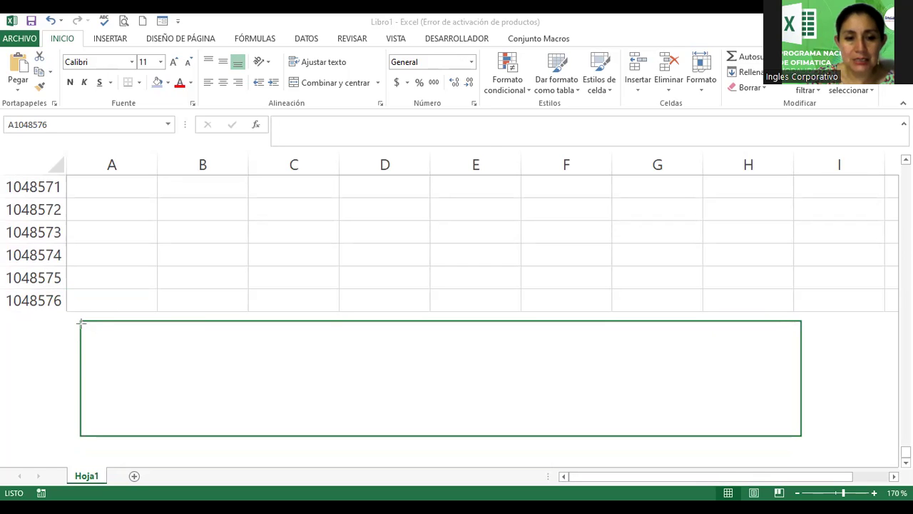
{"action": "left_click_drag", "start_coordinate": [81, 322], "coordinate": [802, 436]}
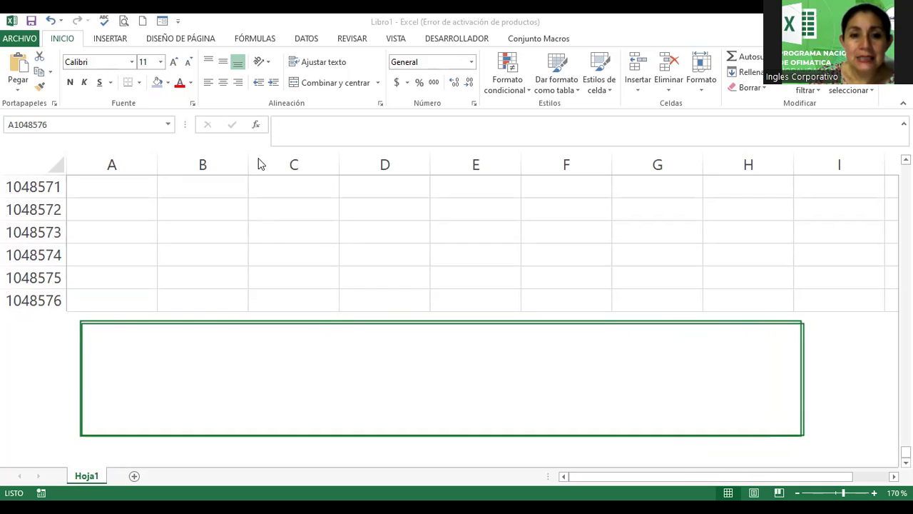
{"action": "left_click", "coordinate": [95, 299]}
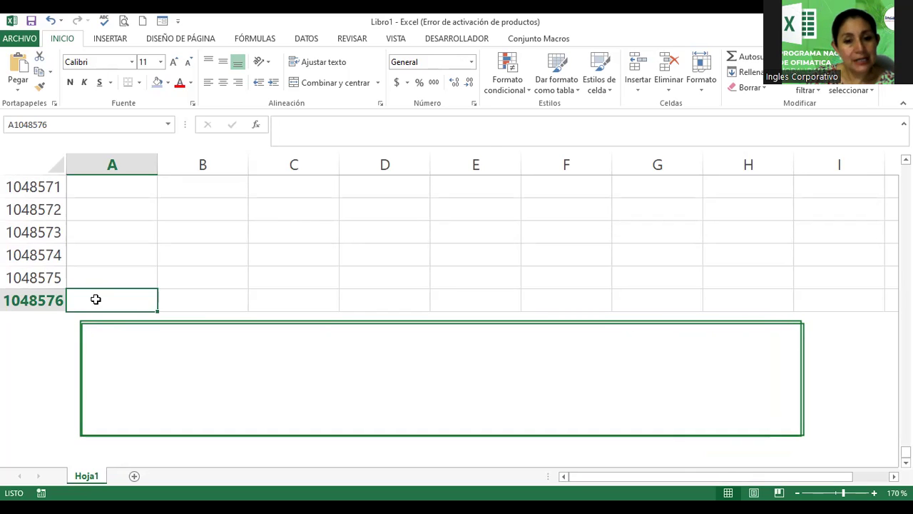
- Move along the last row from A1048576 to J1048576 and back to A1048576
{"action": "key", "text": "Right"}
{"action": "key", "text": "Right"}
{"action": "key", "text": "Right"}
{"action": "key", "text": "Right"}
{"action": "key", "text": "Right"}
{"action": "key", "text": "Right"}
{"action": "key", "text": "Right"}
{"action": "key", "text": "Right"}
{"action": "key", "text": "Right"}
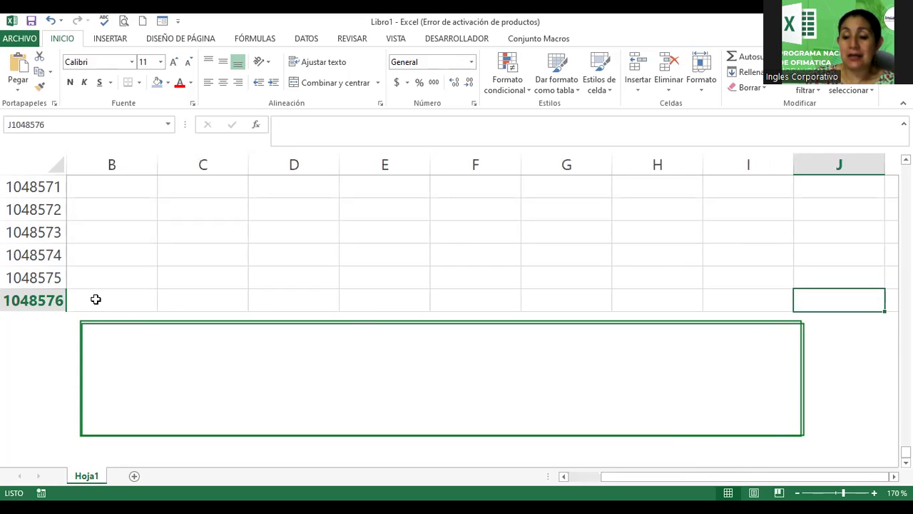
{"action": "key", "text": "Left"}
{"action": "key", "text": "Left"}
{"action": "key", "text": "Left"}
{"action": "key", "text": "Left"}
{"action": "key", "text": "Left"}
{"action": "key", "text": "Left"}
{"action": "key", "text": "Left"}
{"action": "key", "text": "Left"}
{"action": "key", "text": "Left"}
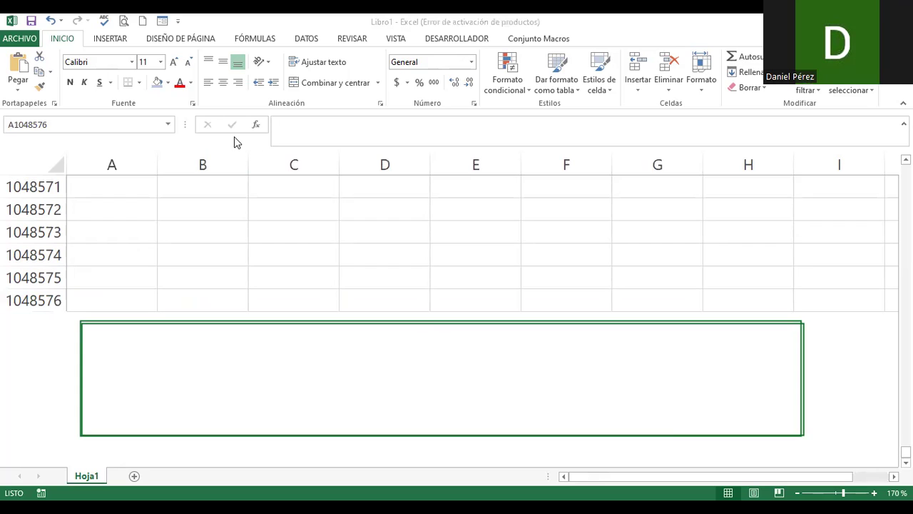
- Go from C1048576 to the sheet's last cell, XFD1048576, and show the empty area beyond the last column
{"action": "left_click", "coordinate": [301, 299]}
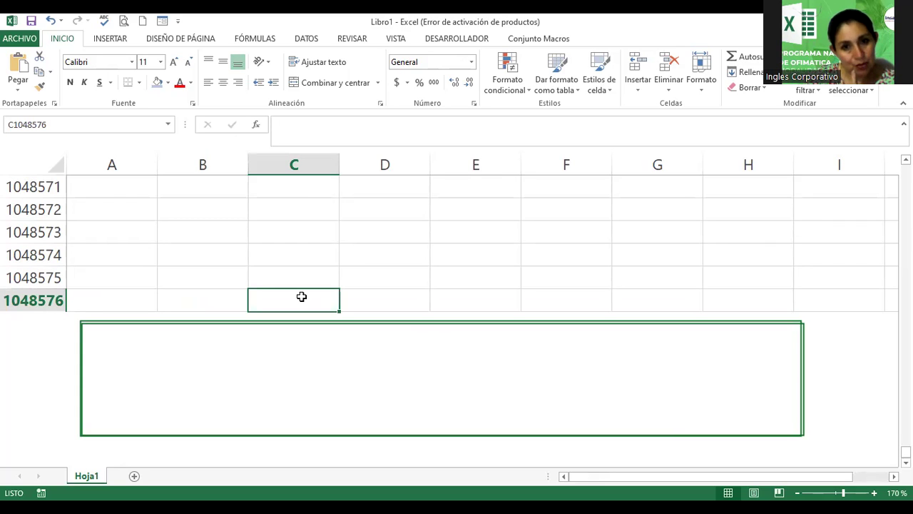
{"action": "key", "text": "ctrl+Right"}
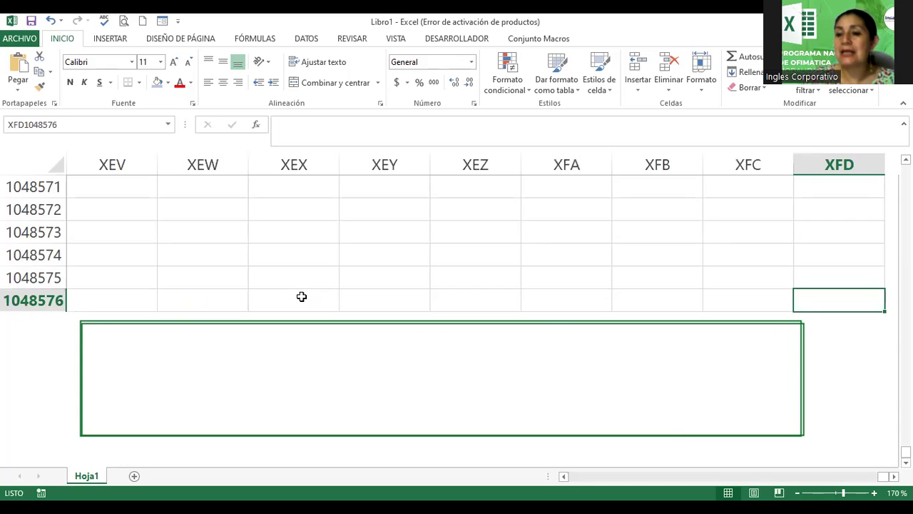
{"action": "left_click", "coordinate": [894, 476]}
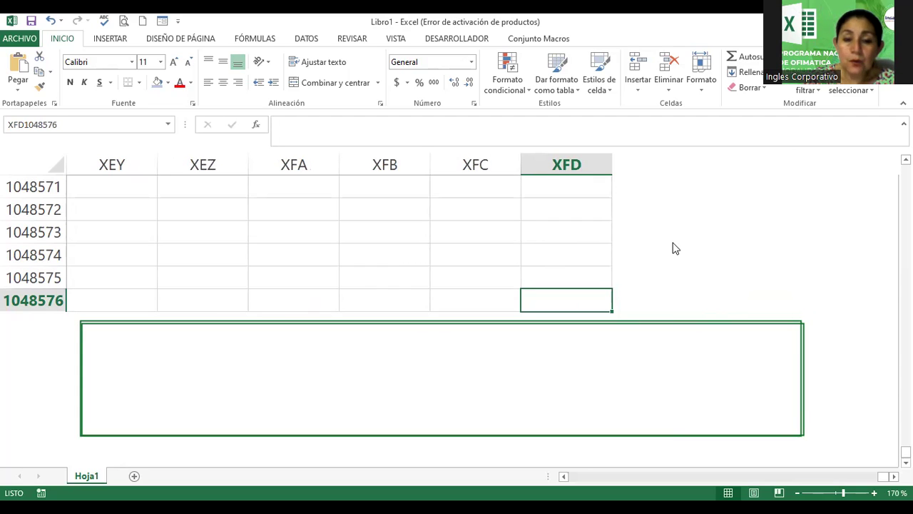
- Outline the empty area beyond column XFD with a green annotation rectangle, select XEZ1048576, and clear all the drawn rectangles
{"action": "left_click_drag", "start_coordinate": [668, 228], "coordinate": [887, 282]}
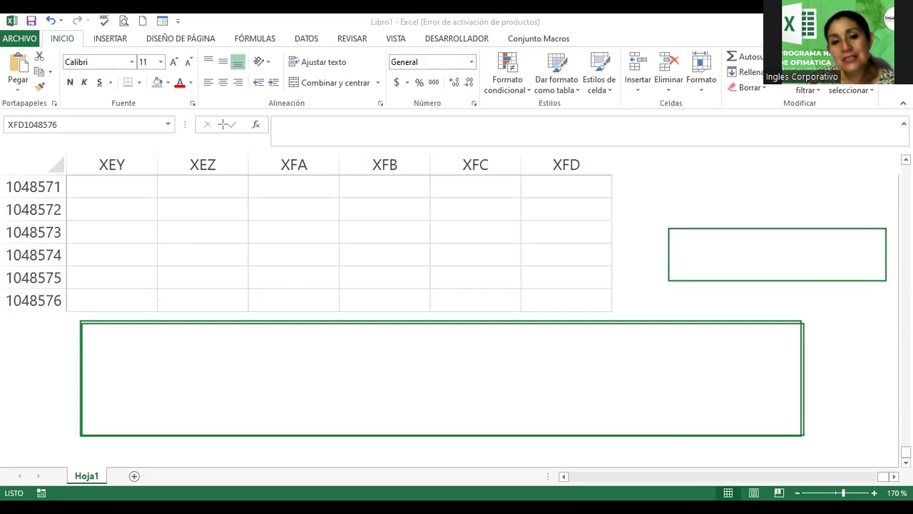
{"action": "left_click", "coordinate": [207, 298]}
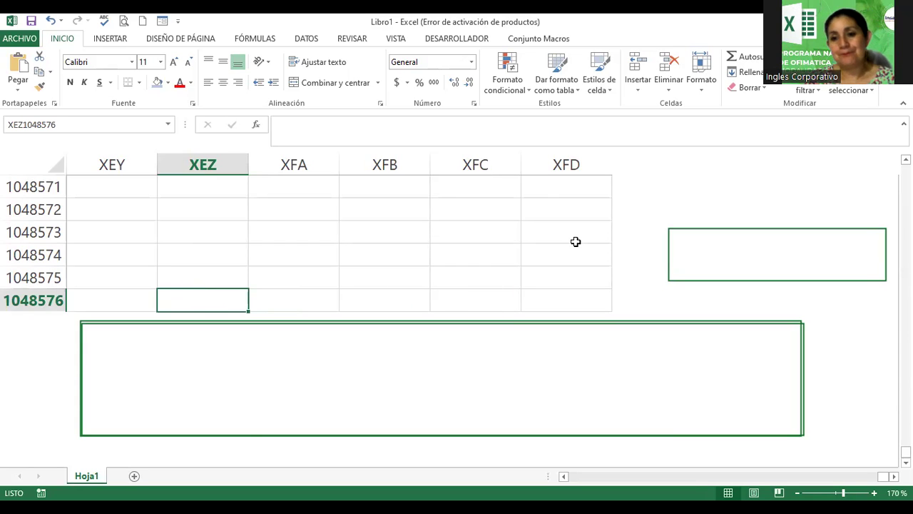
{"action": "key", "text": "Escape"}
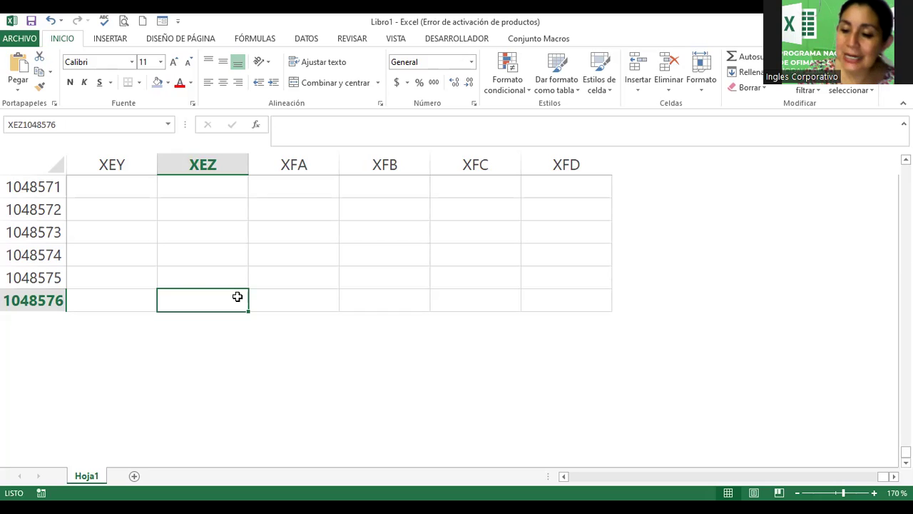
- Return to A1 by way of XEZ1 and reduce the sheet's zoom to 150%
{"action": "key", "text": "ctrl+Up"}
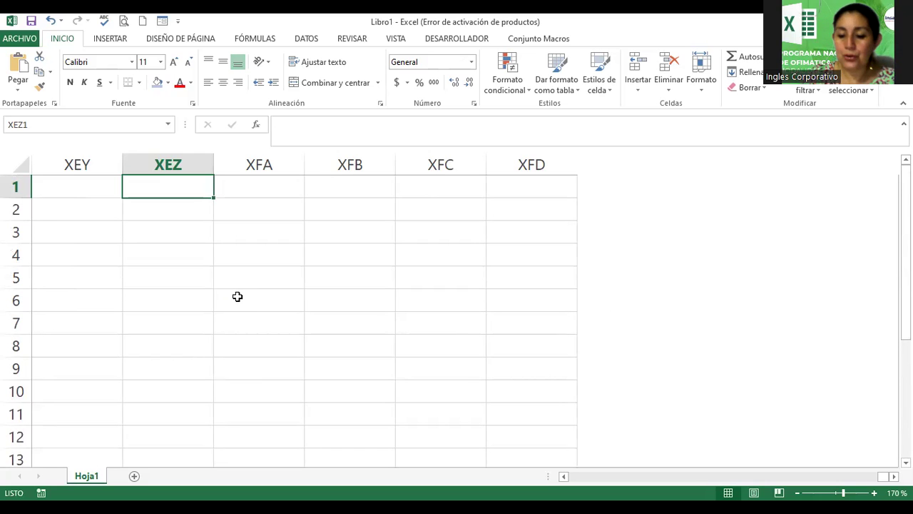
{"action": "key", "text": "ctrl+Left"}
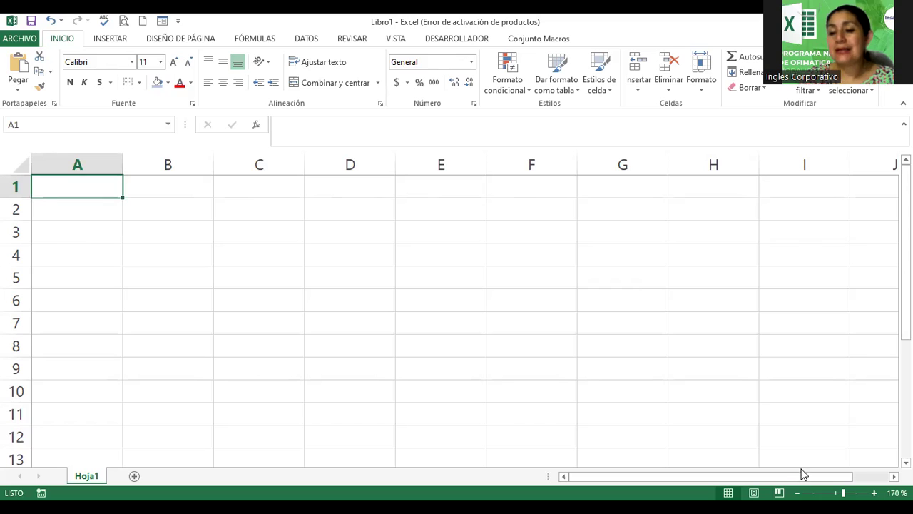
{"action": "left_click", "coordinate": [796, 492]}
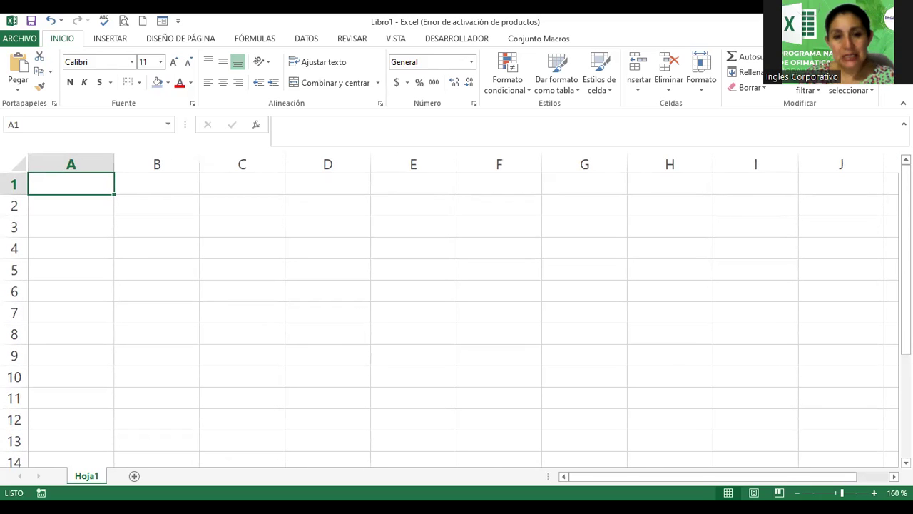
{"action": "left_click", "coordinate": [797, 492]}
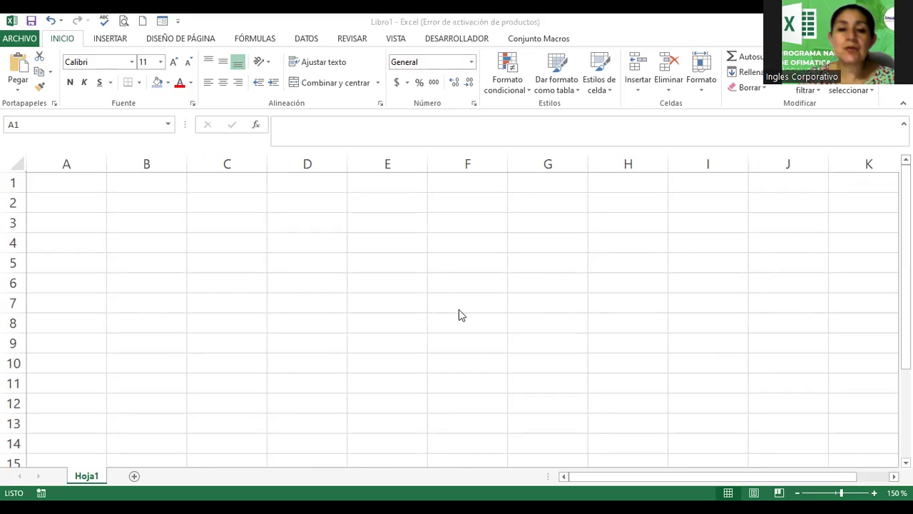
- Select C6 and move cell by cell through H6 and H9 to F9 to see how the cell reference changes
{"action": "left_click", "coordinate": [216, 279]}
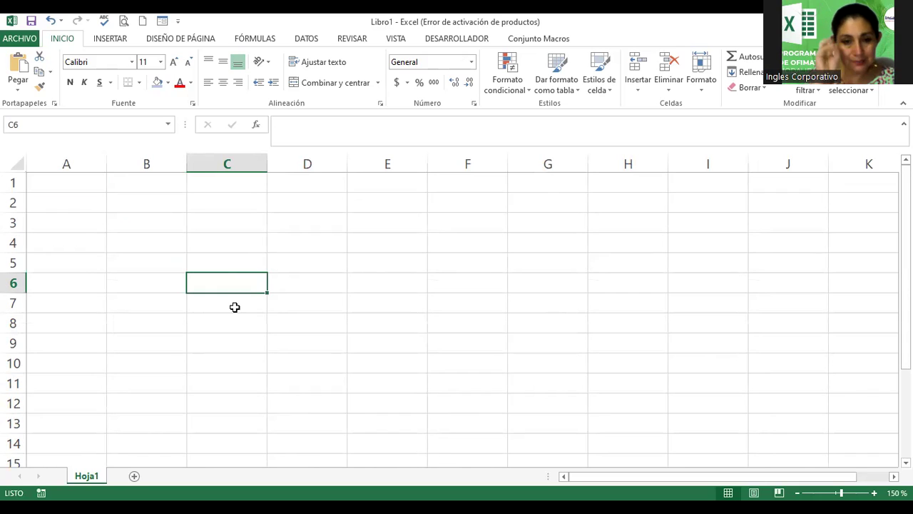
{"action": "key", "text": "Right"}
{"action": "key", "text": "Right"}
{"action": "key", "text": "Right"}
{"action": "key", "text": "Right"}
{"action": "key", "text": "Right"}
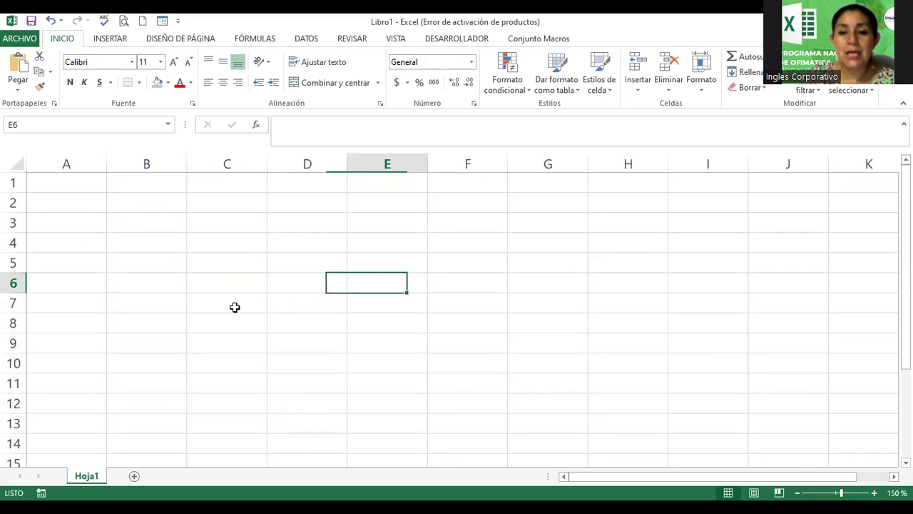
{"action": "key", "text": "Down"}
{"action": "key", "text": "Down"}
{"action": "key", "text": "Down"}
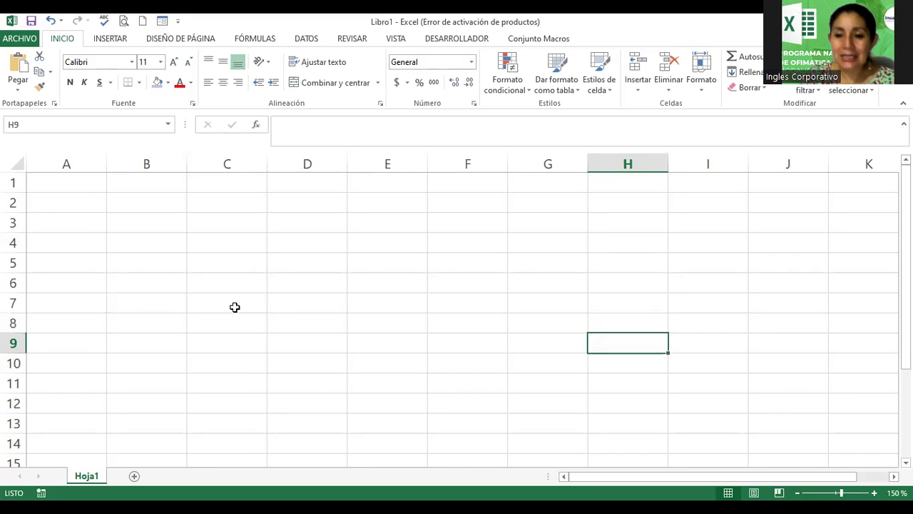
{"action": "key", "text": "Left"}
{"action": "key", "text": "Left"}
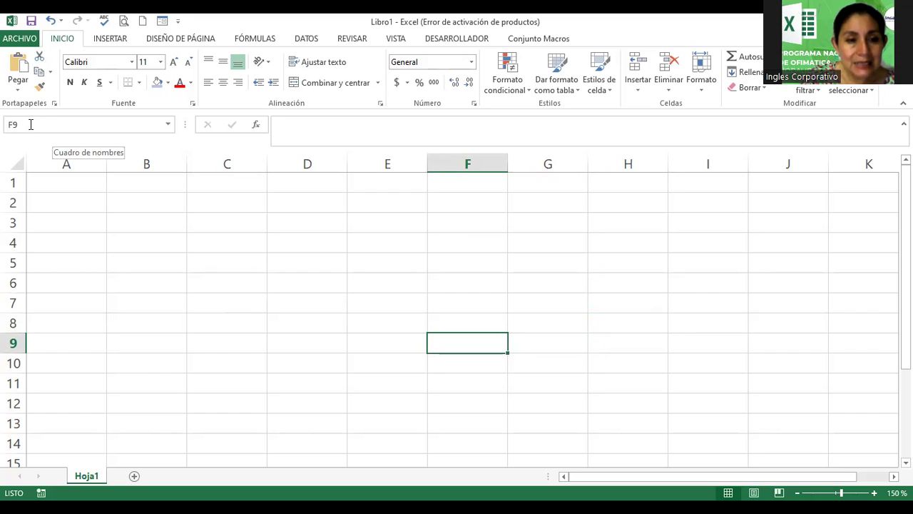
- Go directly to cell G15 by entering its reference, and return to A1
{"action": "left_click", "coordinate": [31, 124]}
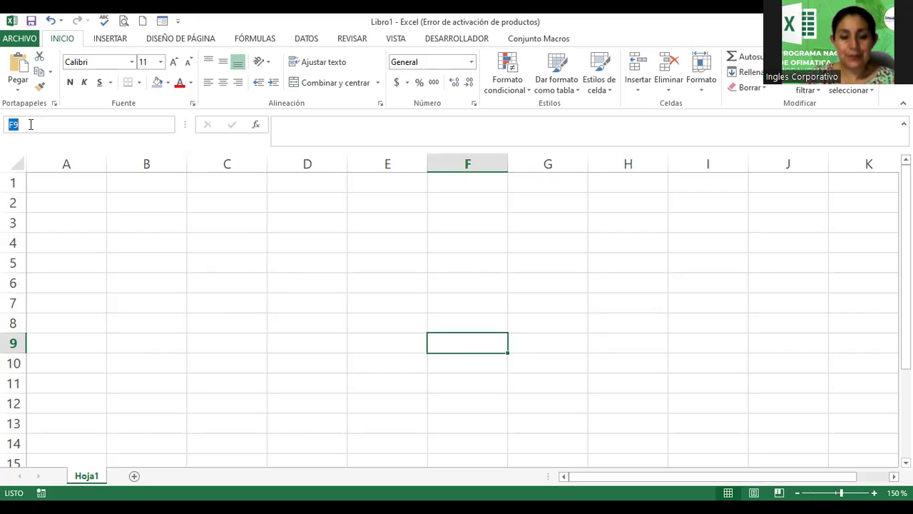
{"action": "type", "text": "G"}
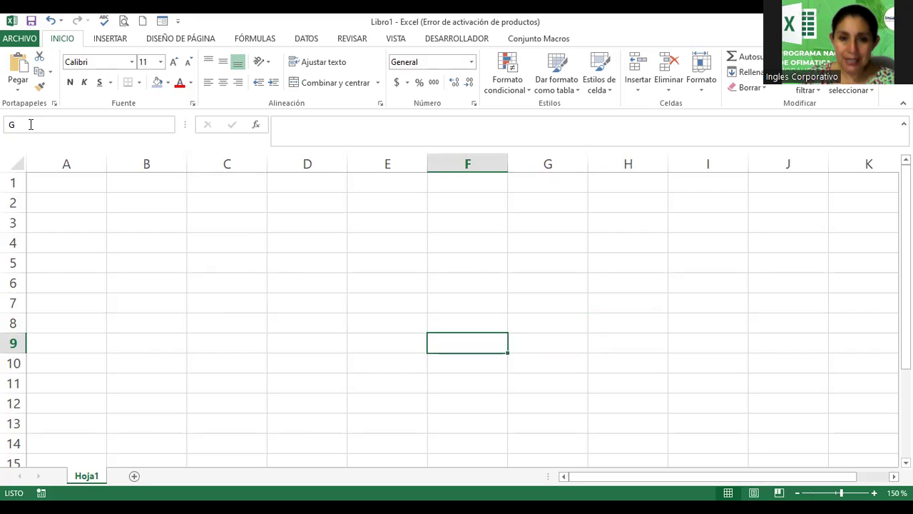
{"action": "type", "text": "15"}
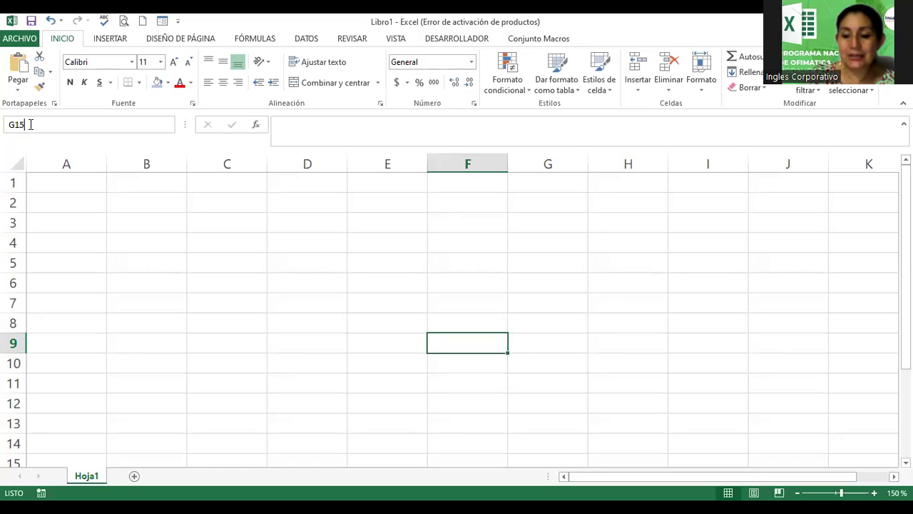
{"action": "key", "text": "Return"}
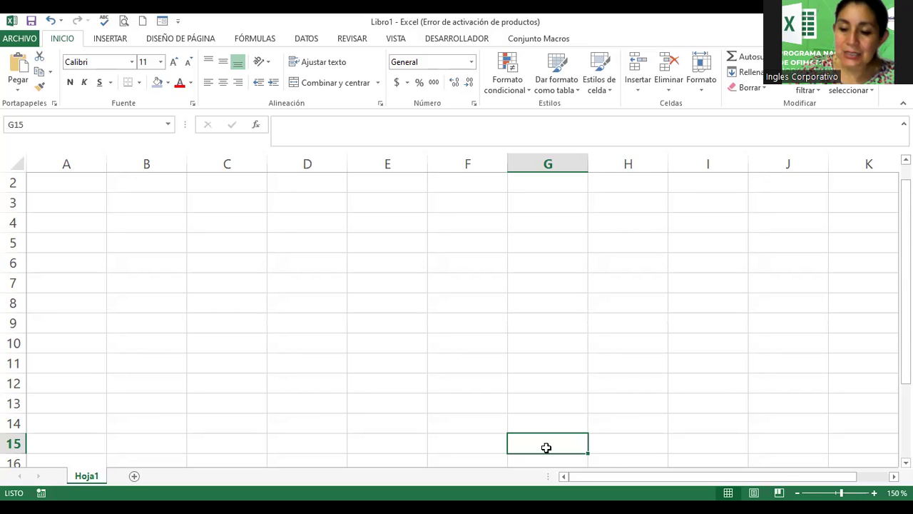
{"action": "key", "text": "ctrl+Home"}
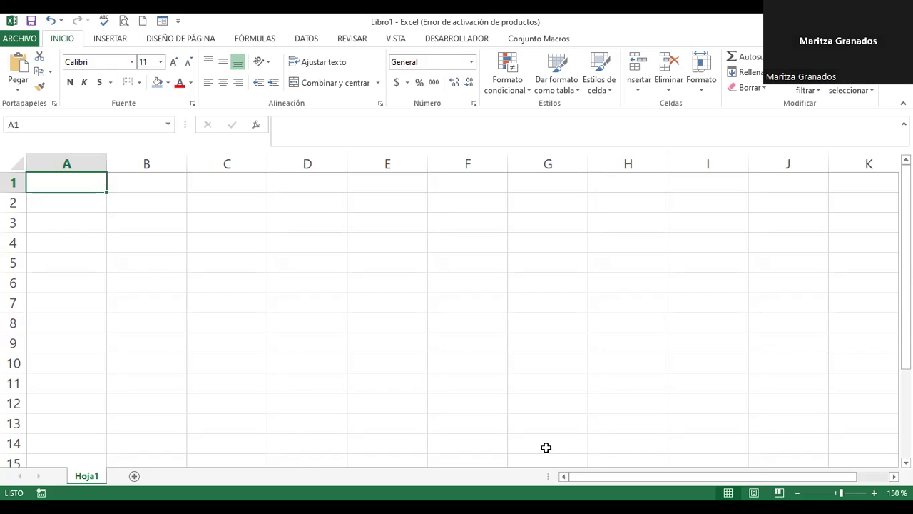
- Go directly to the distant cell MX5386 by entering its reference
{"action": "left_click", "coordinate": [79, 118]}
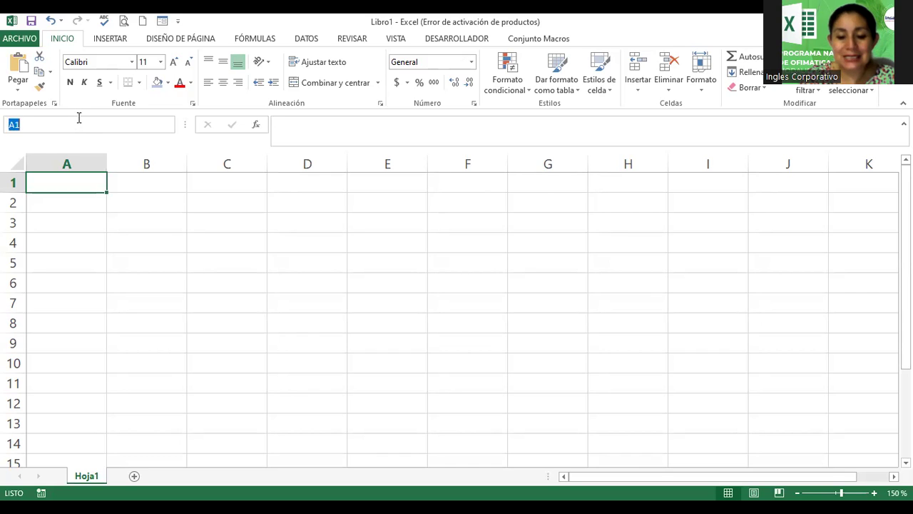
{"action": "type", "text": "MX"}
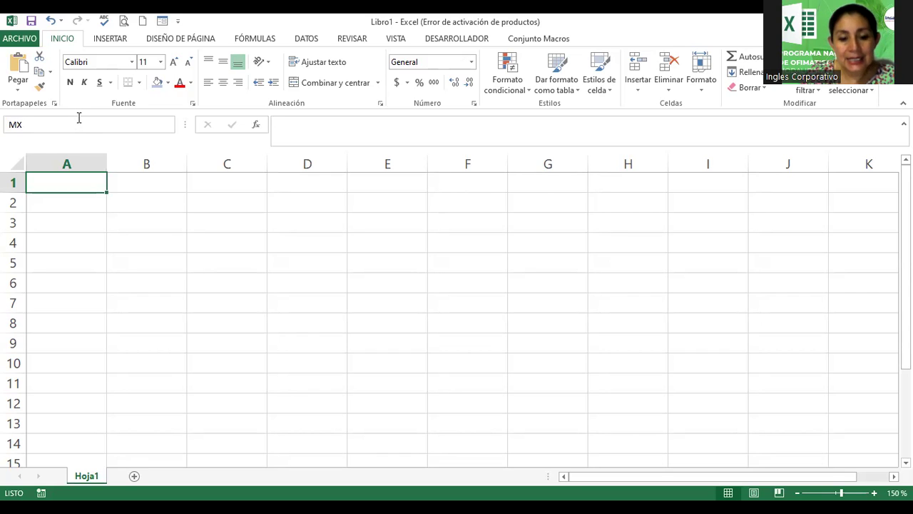
{"action": "type", "text": "5"}
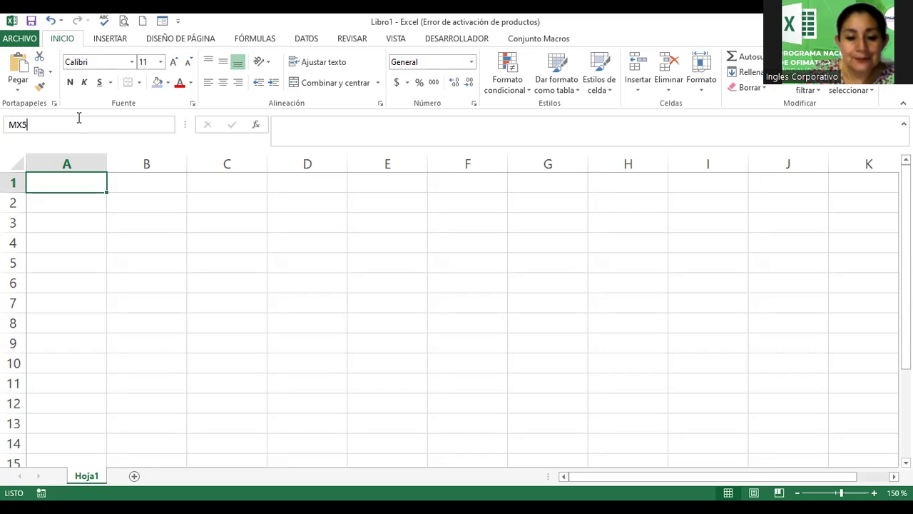
{"action": "type", "text": "386"}
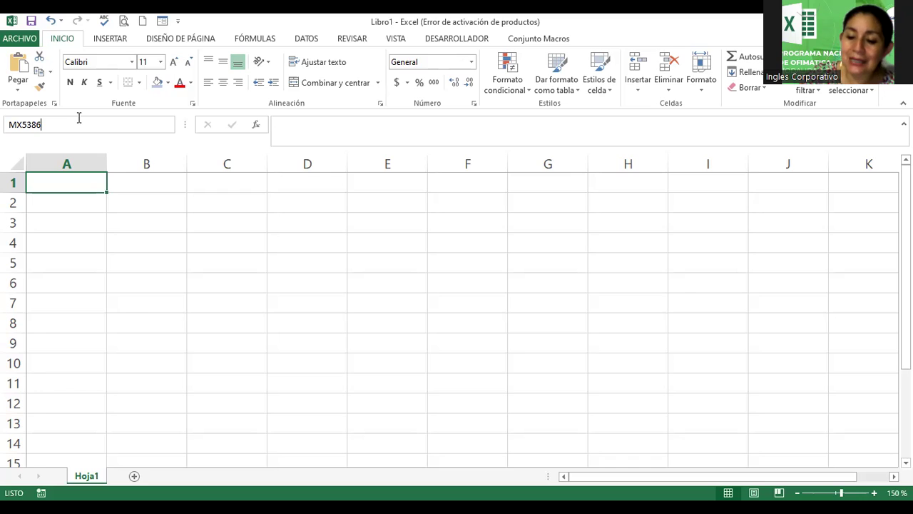
{"action": "key", "text": "Return"}
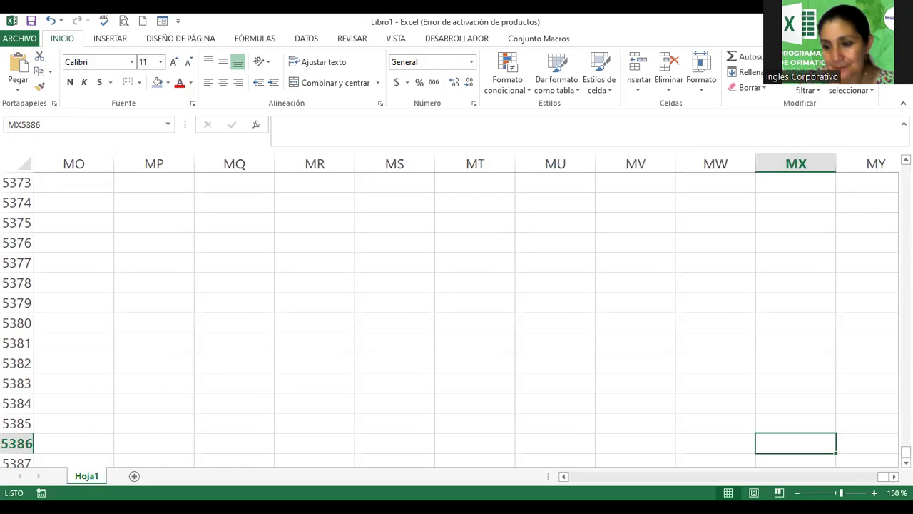
- View the rows around MX5386 and return to cell A1
{"action": "scroll", "coordinate": [456, 314], "scroll_direction": "down", "scroll_amount": 3}
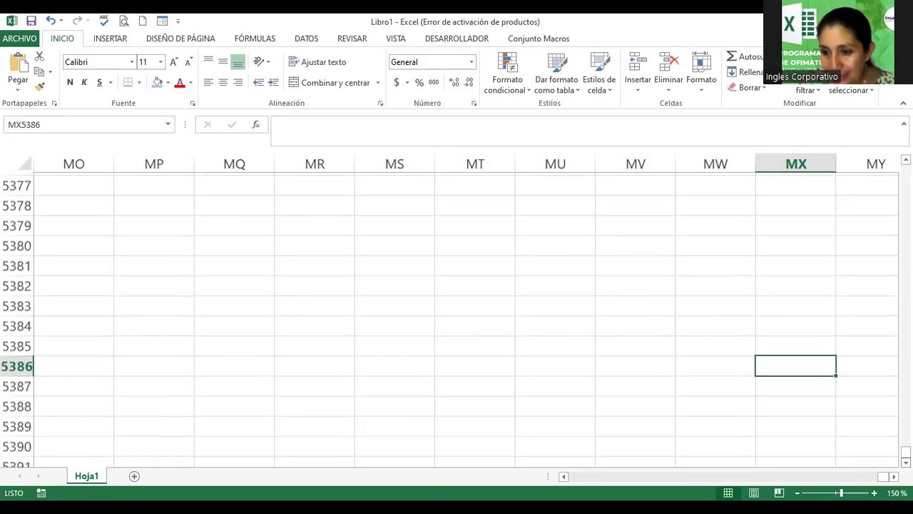
{"action": "scroll", "coordinate": [780, 292], "scroll_direction": "down", "scroll_amount": 1}
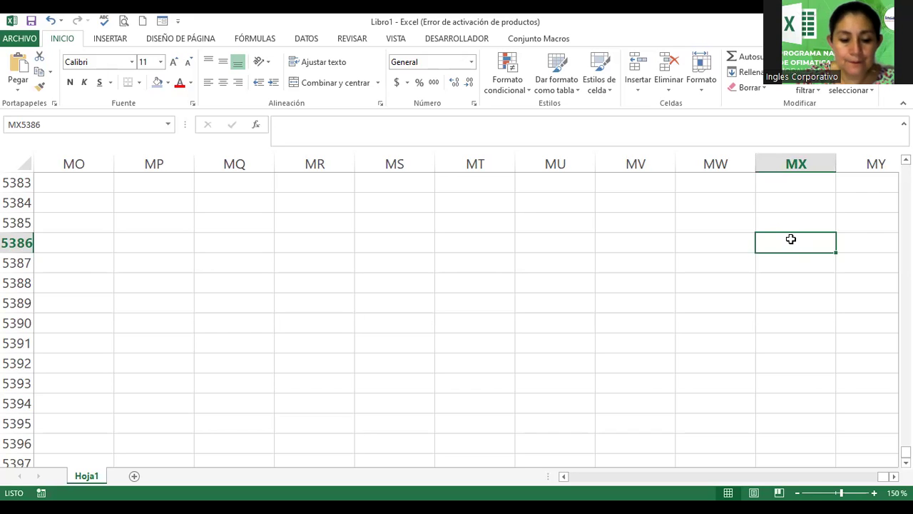
{"action": "key", "text": "ctrl+Home"}
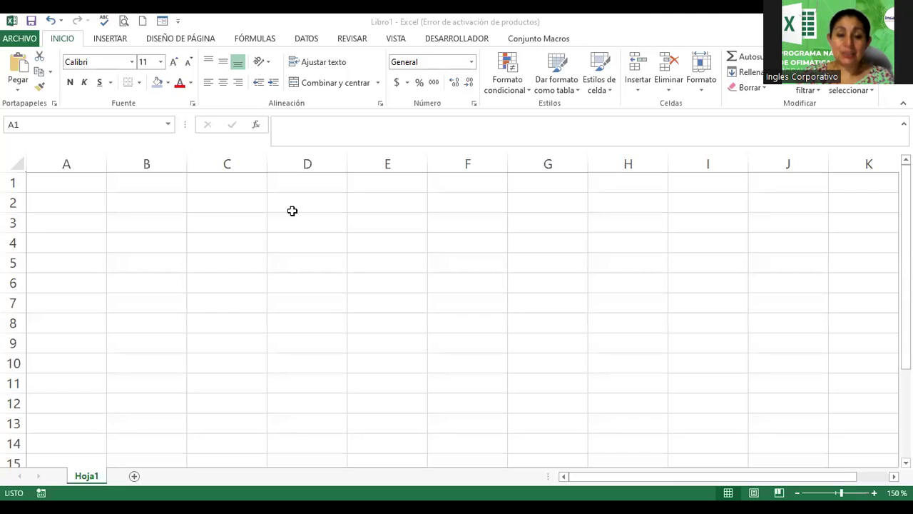
- Go directly to cell BH350 by entering its reference, and return to A1
{"action": "left_click", "coordinate": [84, 150]}
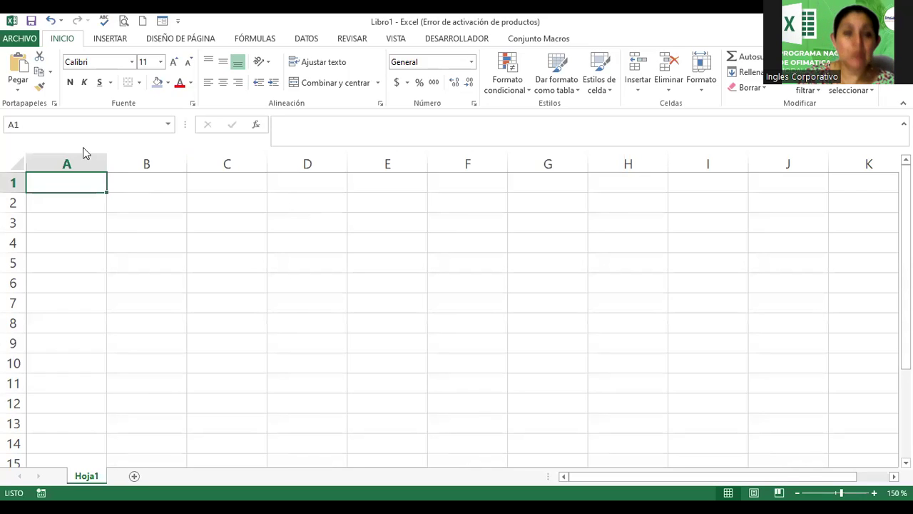
{"action": "left_click", "coordinate": [60, 124]}
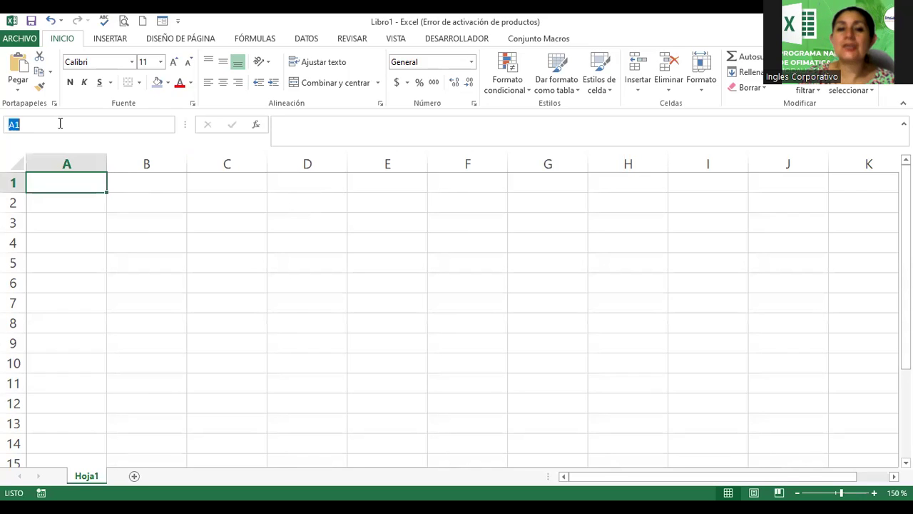
{"action": "key", "text": "BackSpace"}
{"action": "type", "text": "bh"}
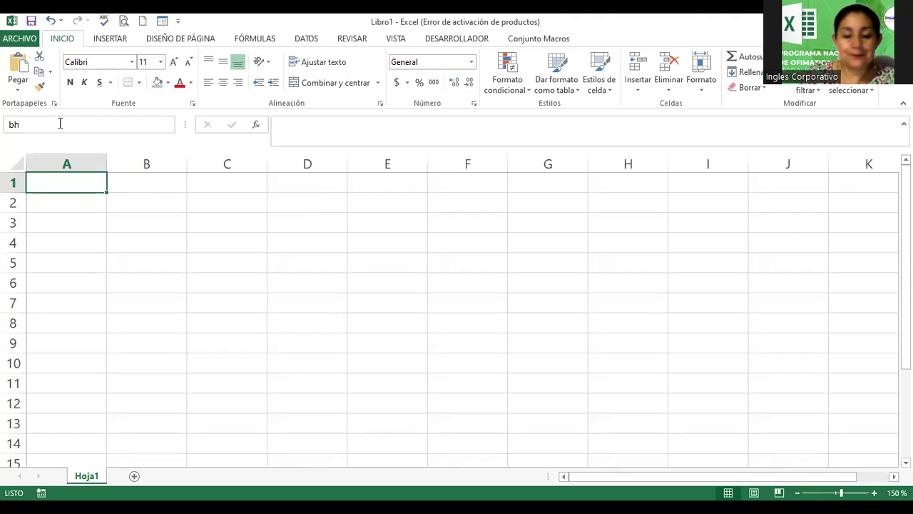
{"action": "type", "text": "350"}
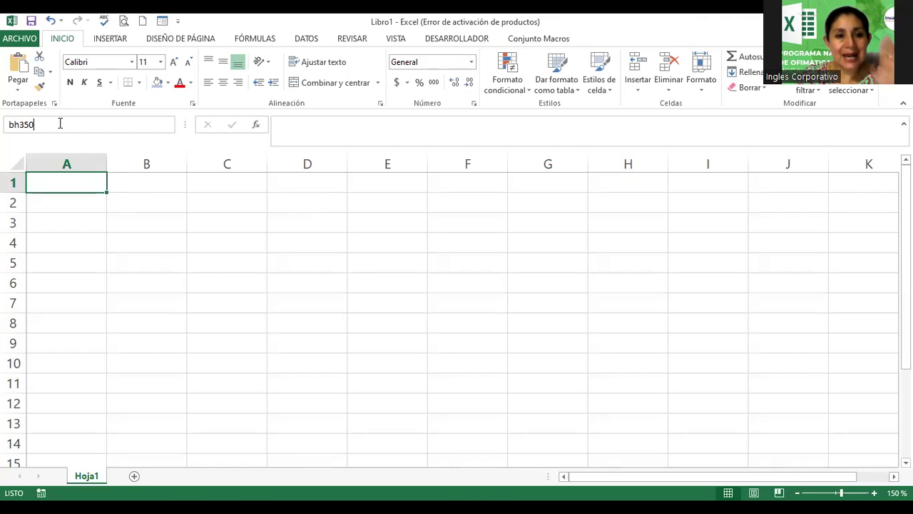
{"action": "key", "text": "Return"}
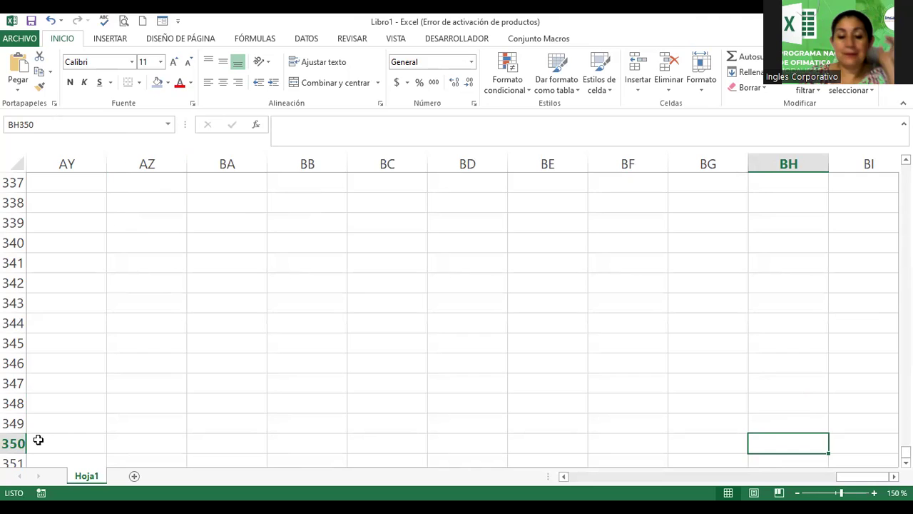
{"action": "key", "text": "ctrl+Home"}
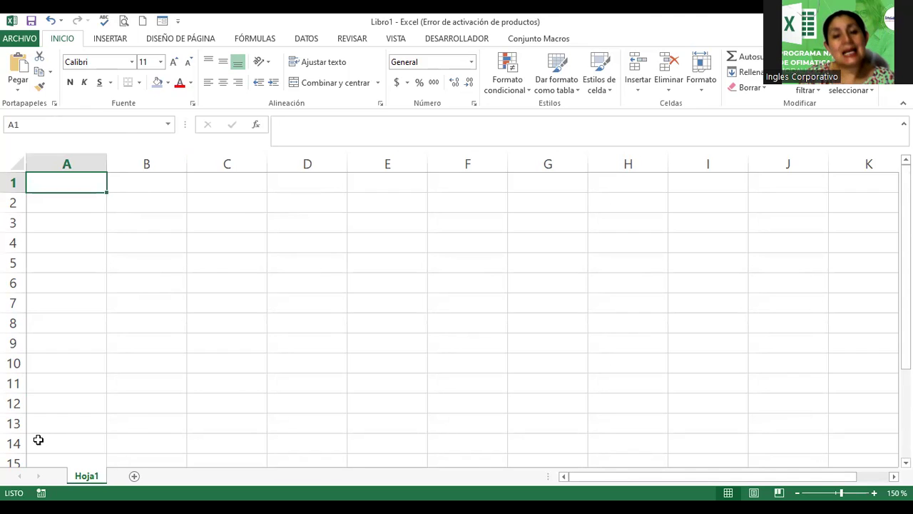
- Move cell by cell down column A and back up, across row 1 to D1, and back to A1
{"action": "key", "text": "Down"}
{"action": "key", "text": "Down"}
{"action": "key", "text": "Down"}
{"action": "key", "text": "Up"}
{"action": "key", "text": "Up"}
{"action": "key", "text": "Up"}
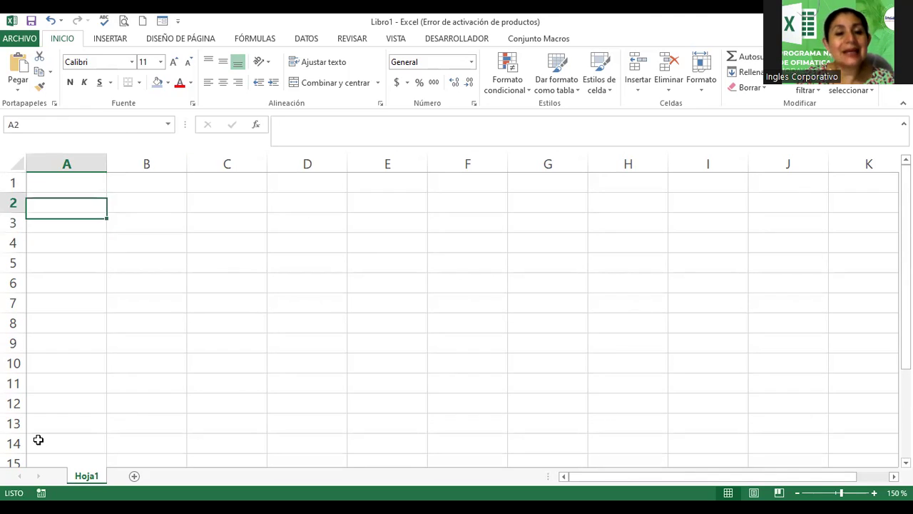
{"action": "key", "text": "Right"}
{"action": "key", "text": "Right"}
{"action": "key", "text": "Right"}
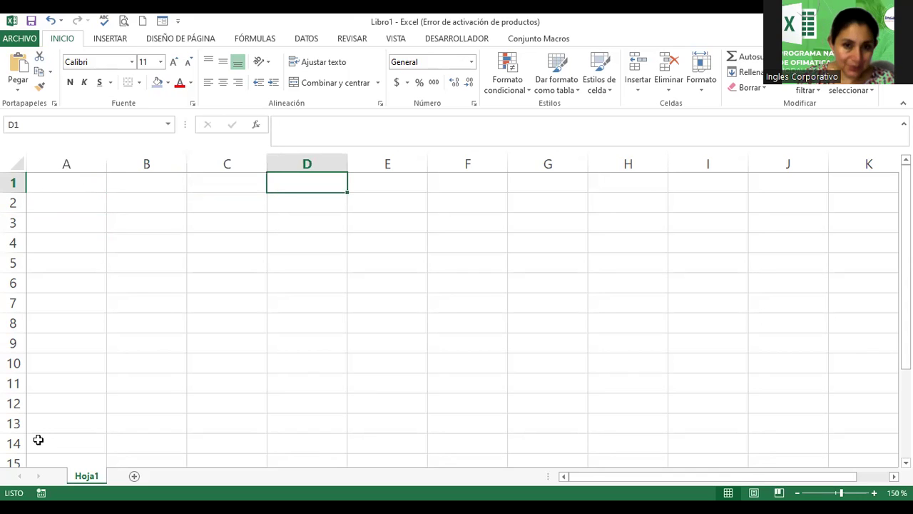
{"action": "key", "text": "Left"}
{"action": "key", "text": "Left"}
{"action": "key", "text": "Left"}
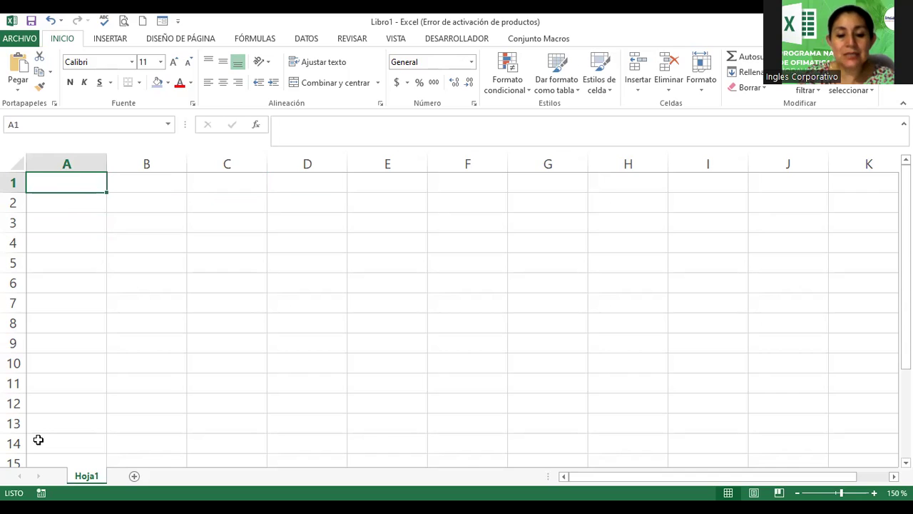
- Enter the title "Selección de Celdas" in cell A1
{"action": "type", "text": "Selección de S"}
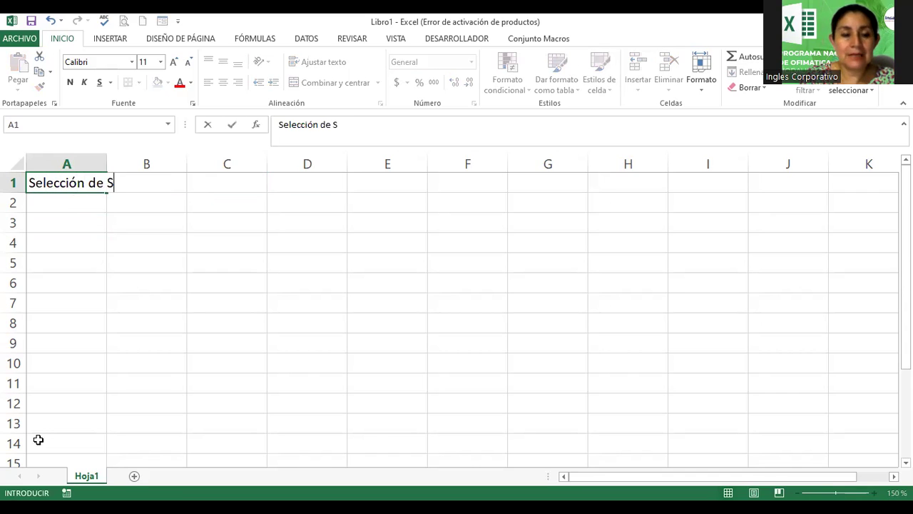
{"action": "key", "text": "BackSpace"}
{"action": "type", "text": "Celdas"}
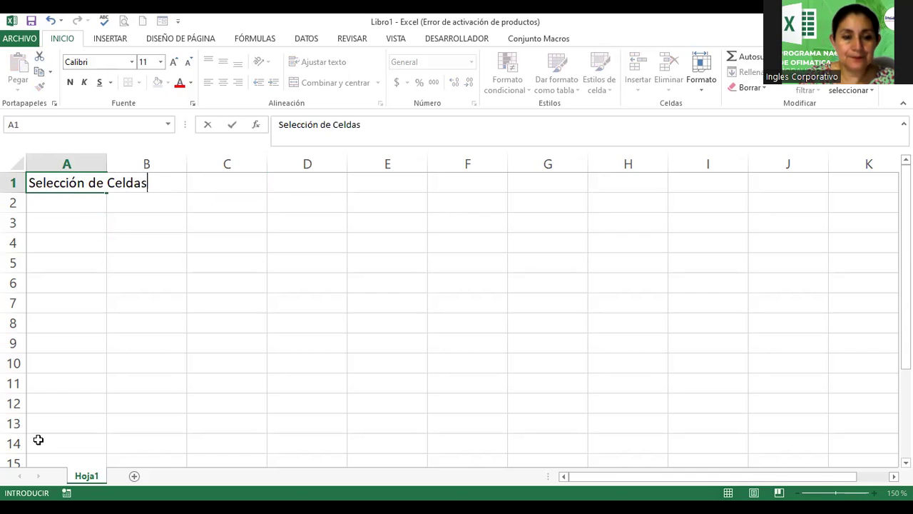
{"action": "key", "text": "Return"}
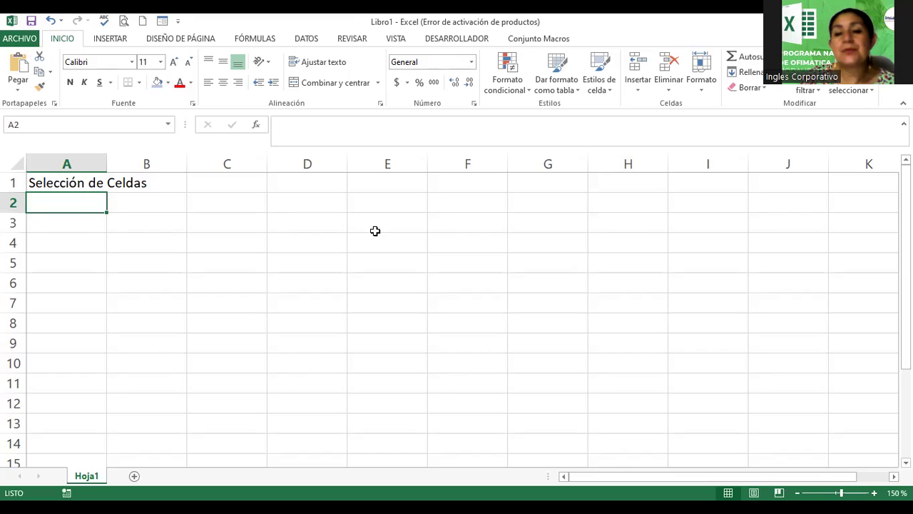
- Select individual cells one after another, including D4, E2, F4 and E3, ending on C3
{"action": "left_click", "coordinate": [439, 214]}
{"action": "left_click", "coordinate": [338, 247]}
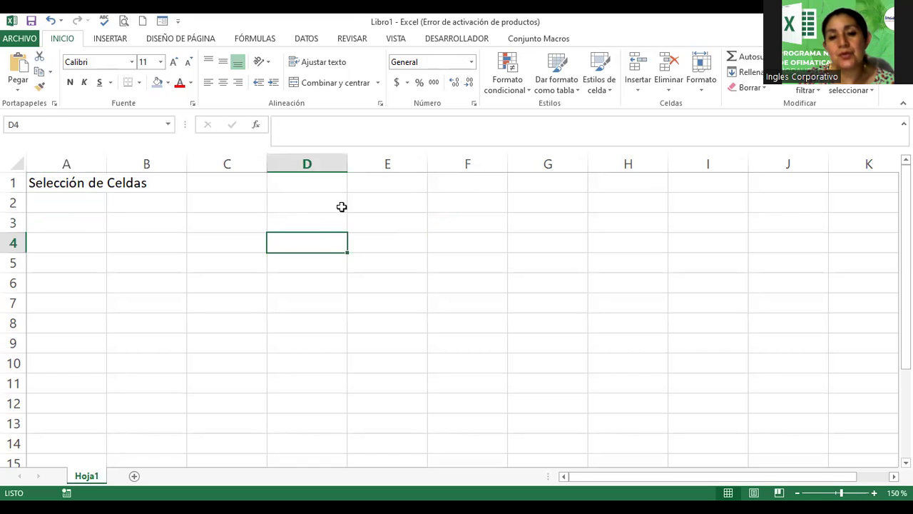
{"action": "left_click", "coordinate": [424, 205]}
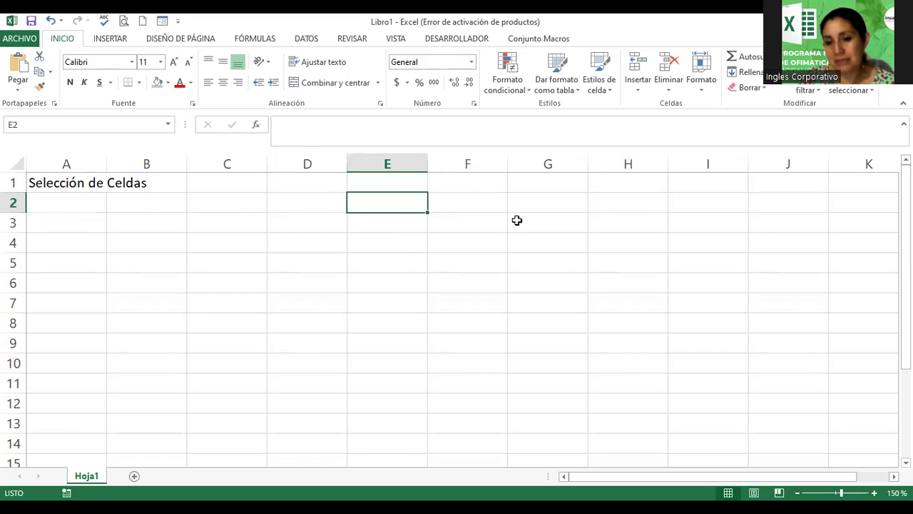
{"action": "left_click", "coordinate": [575, 208]}
{"action": "left_click", "coordinate": [505, 241]}
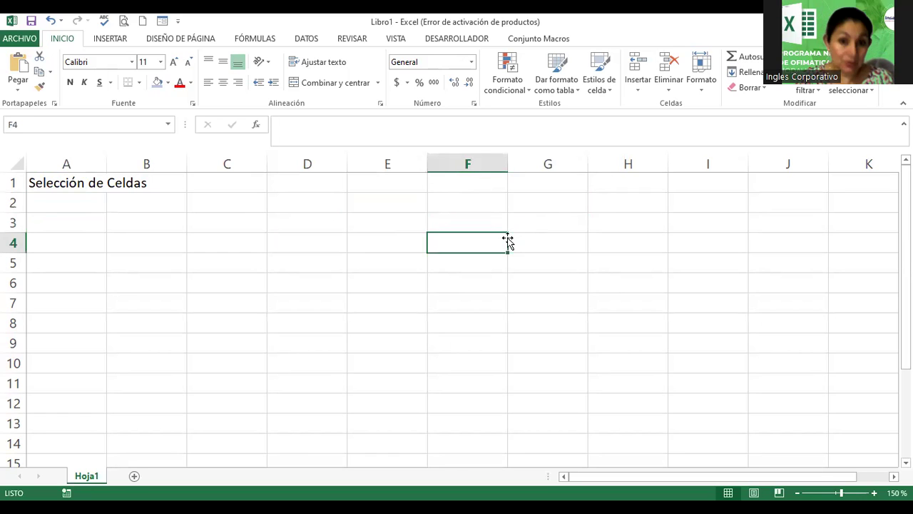
{"action": "left_click", "coordinate": [391, 223]}
{"action": "left_click", "coordinate": [300, 245]}
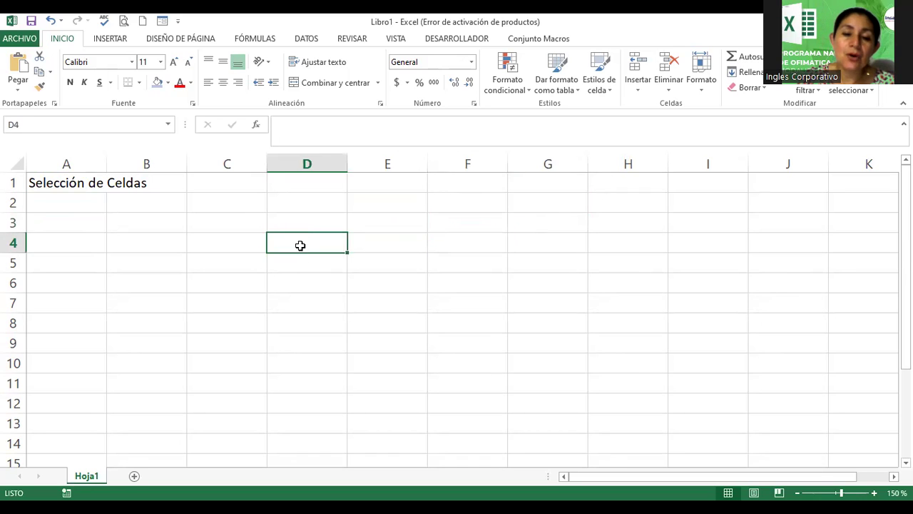
{"action": "left_click", "coordinate": [302, 261]}
{"action": "left_click", "coordinate": [392, 218]}
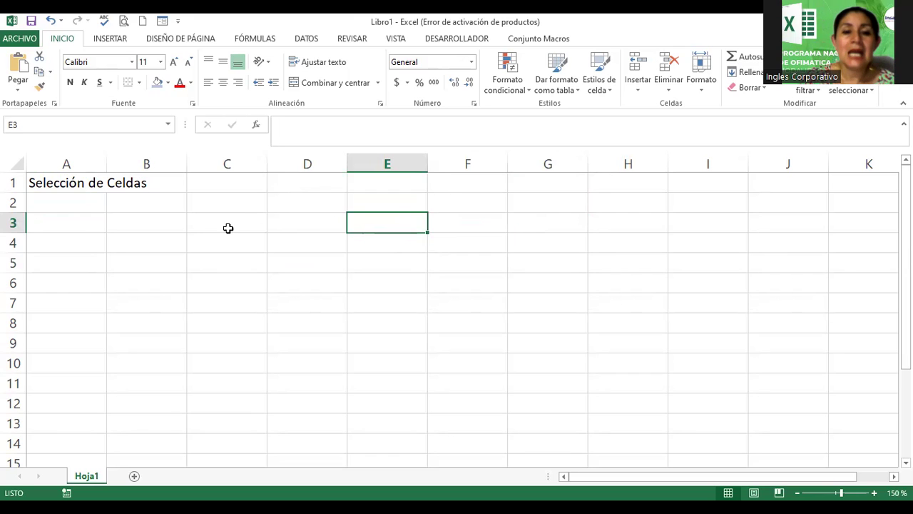
{"action": "left_click", "coordinate": [154, 224]}
{"action": "left_click", "coordinate": [240, 222]}
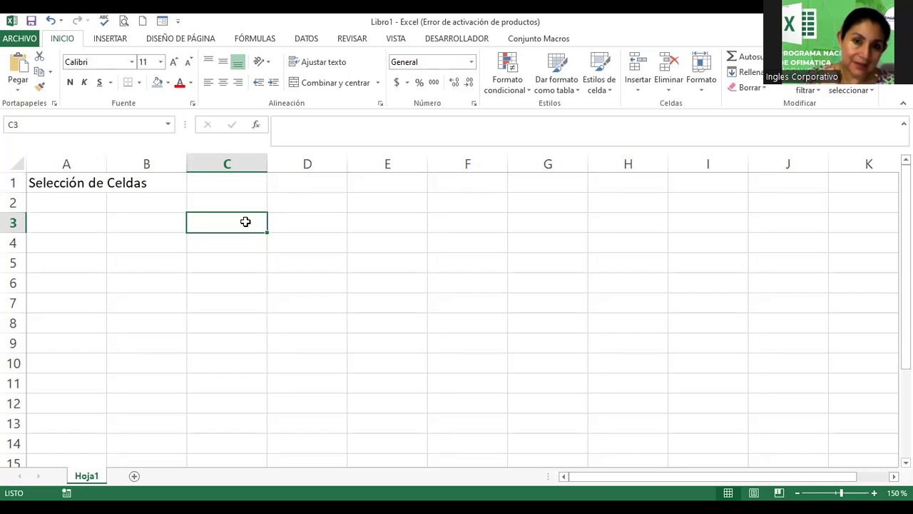
- Select the range B3:B10 and fill it with Anaranjado, Énfasis 2, Oscuro 25%
{"action": "left_click", "coordinate": [143, 220]}
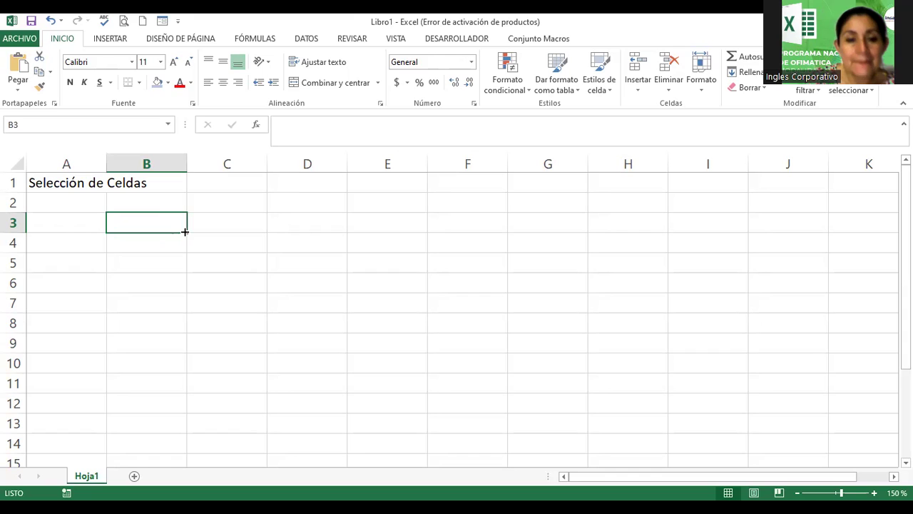
{"action": "left_click_drag", "start_coordinate": [157, 222], "coordinate": [155, 301]}
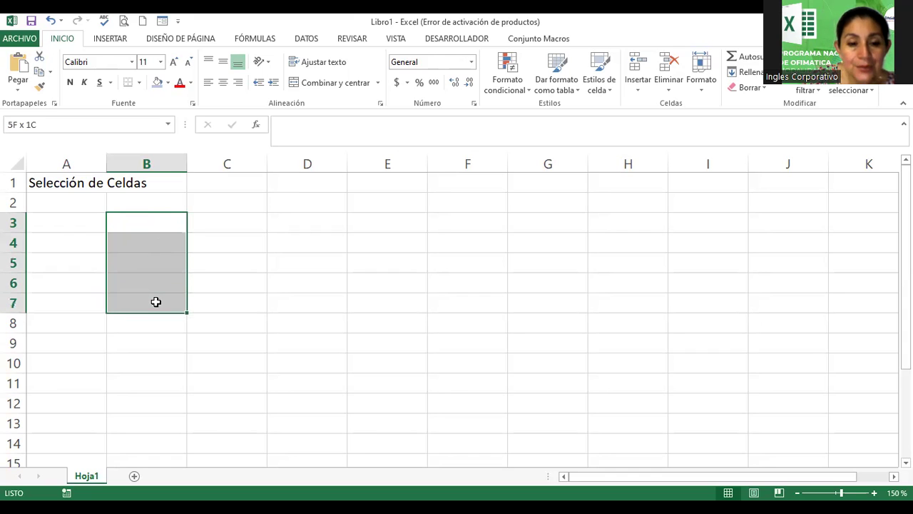
{"action": "key", "text": "shift+Down"}
{"action": "key", "text": "shift+Down"}
{"action": "key", "text": "shift+Down"}
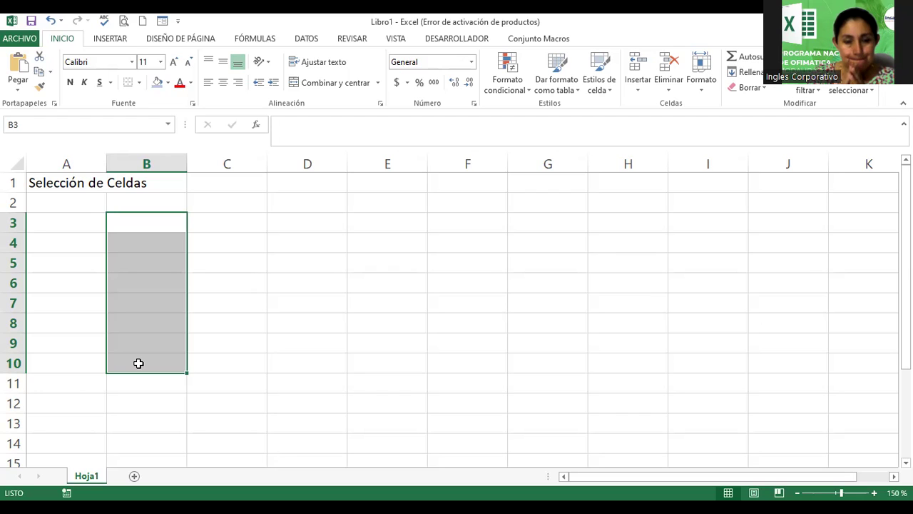
{"action": "left_click", "coordinate": [168, 84]}
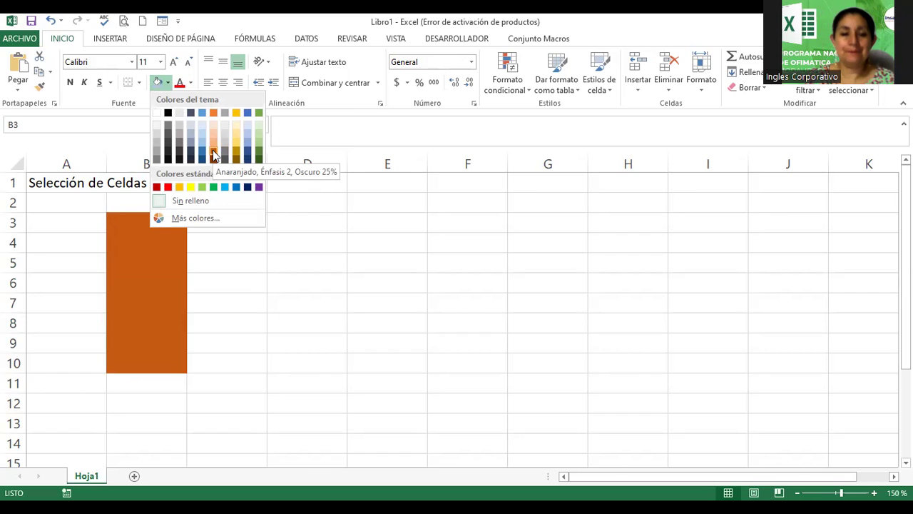
{"action": "left_click", "coordinate": [213, 154]}
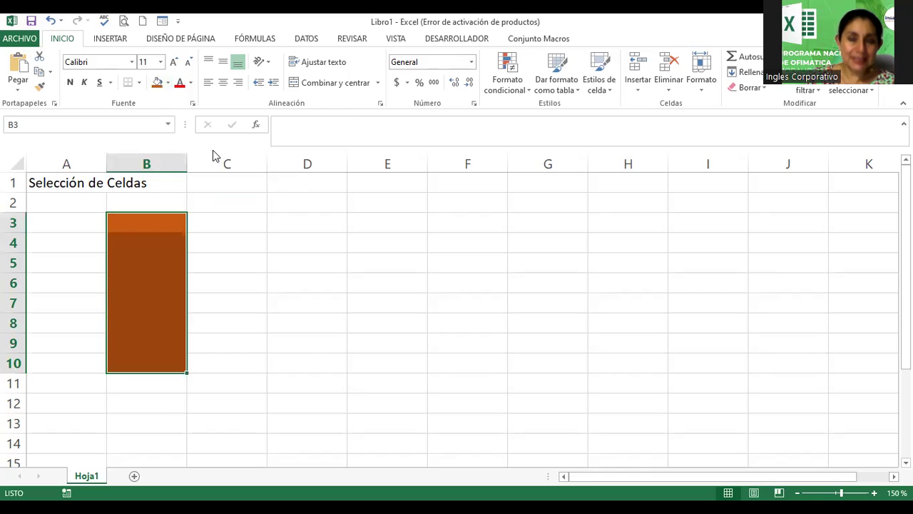
- Select the block D1:G10 and fill it with the lightest blue theme tint
{"action": "left_click", "coordinate": [321, 232]}
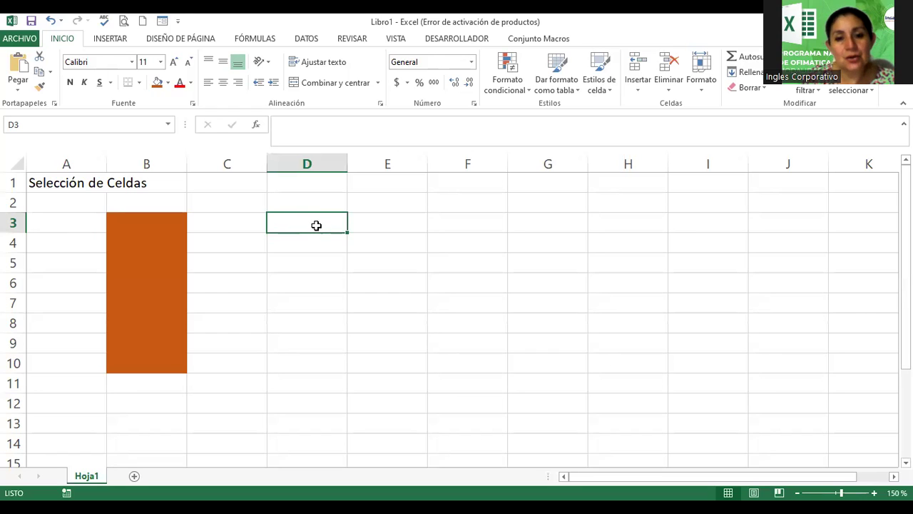
{"action": "left_click", "coordinate": [307, 182]}
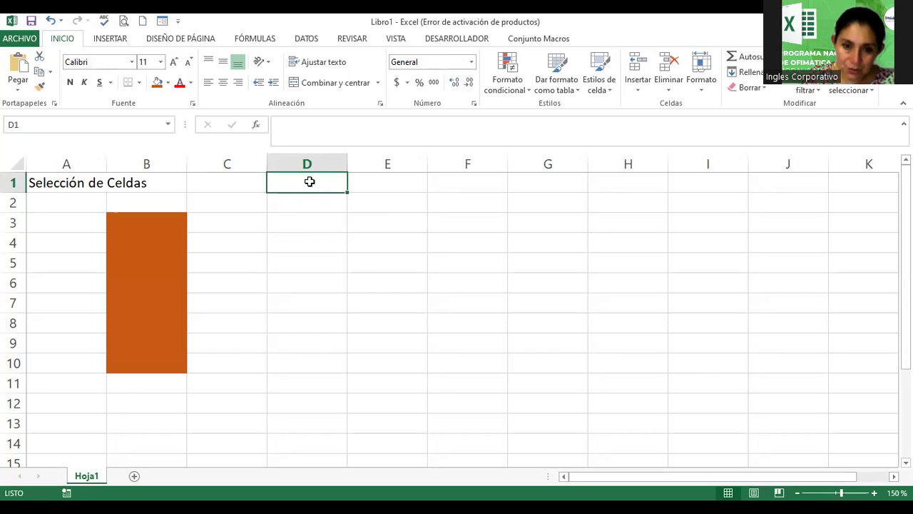
{"action": "left_click_drag", "start_coordinate": [309, 182], "coordinate": [544, 370]}
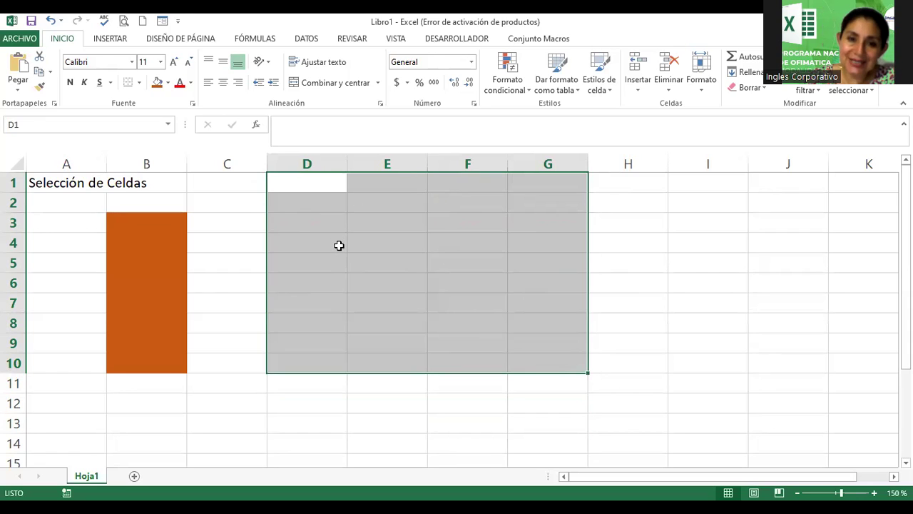
{"action": "left_click", "coordinate": [167, 84]}
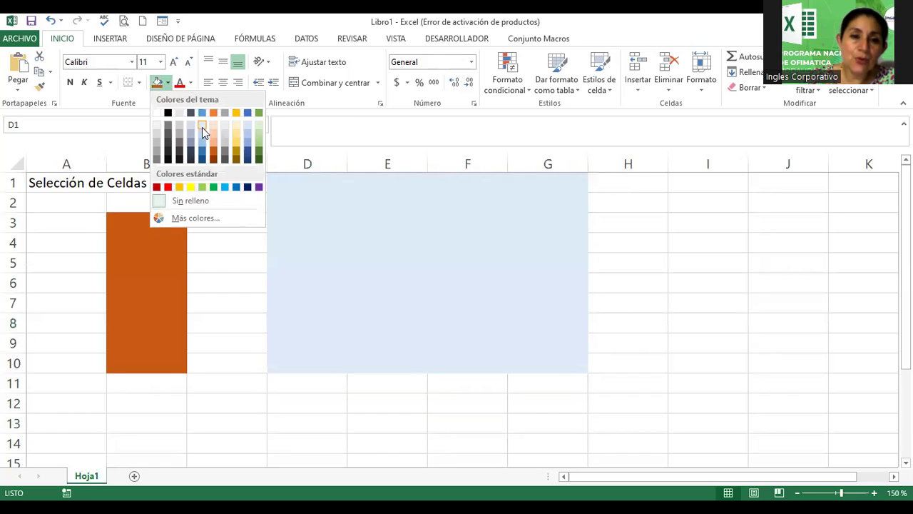
{"action": "left_click", "coordinate": [203, 127]}
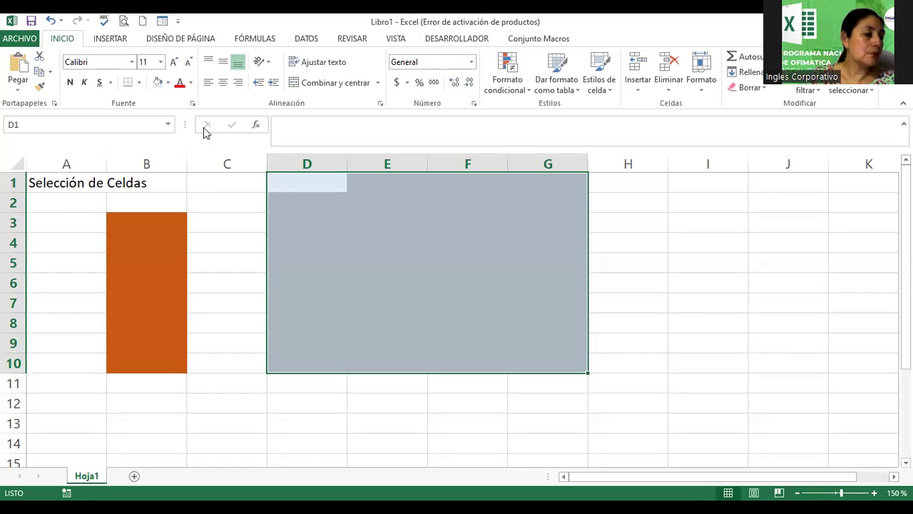
- Enter the title "Selección no ADYACENTE" in cell I1
{"action": "left_click", "coordinate": [706, 222]}
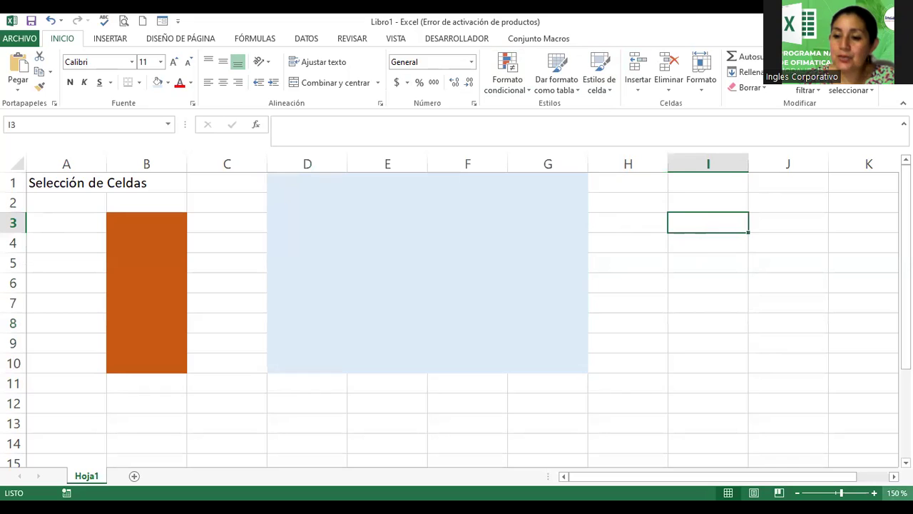
{"action": "left_click", "coordinate": [894, 476]}
{"action": "left_click", "coordinate": [894, 476]}
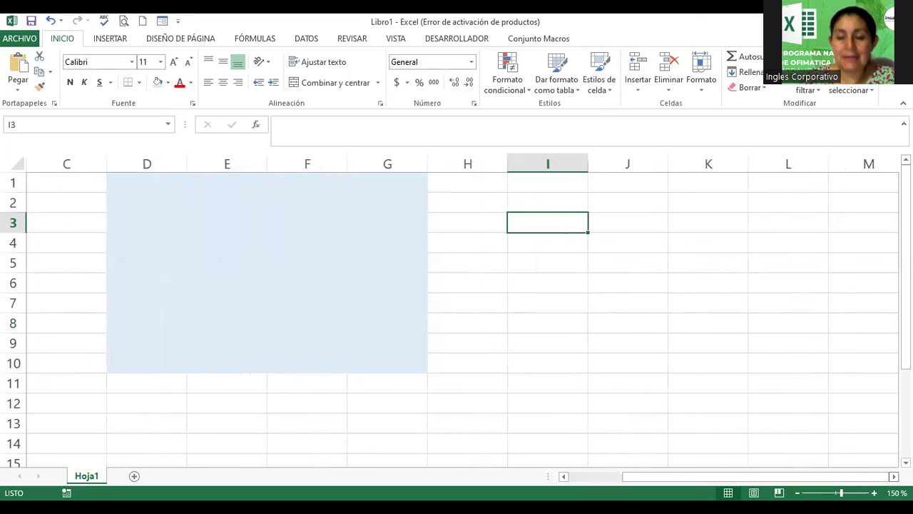
{"action": "left_click", "coordinate": [550, 184]}
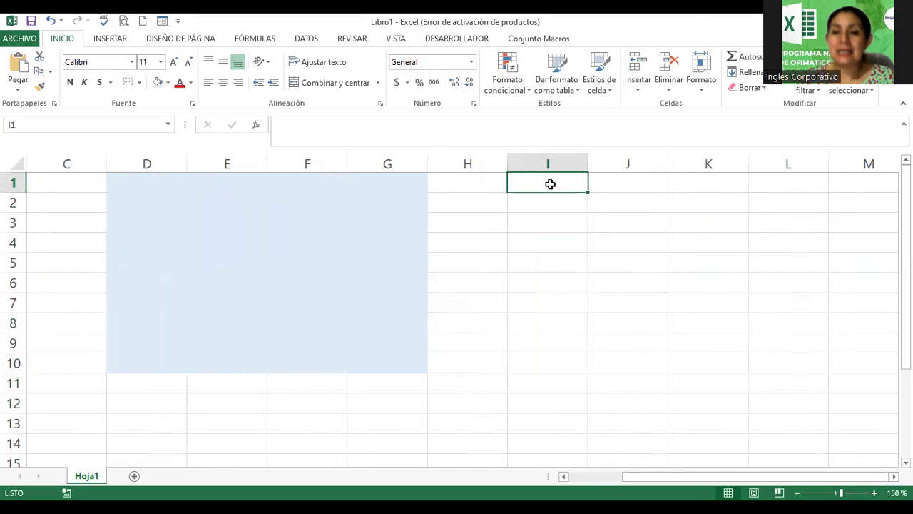
{"action": "type", "text": "Seleccio"}
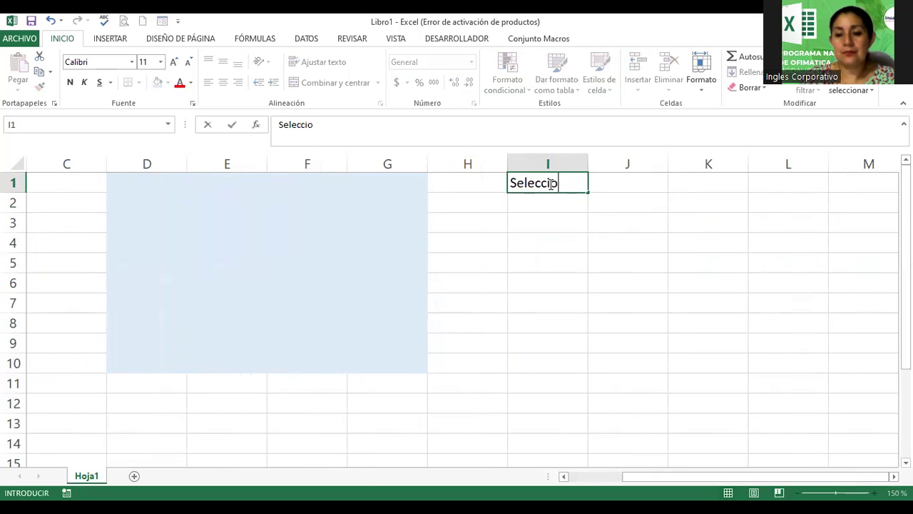
{"action": "key", "text": "BackSpace"}
{"action": "type", "text": "ón "}
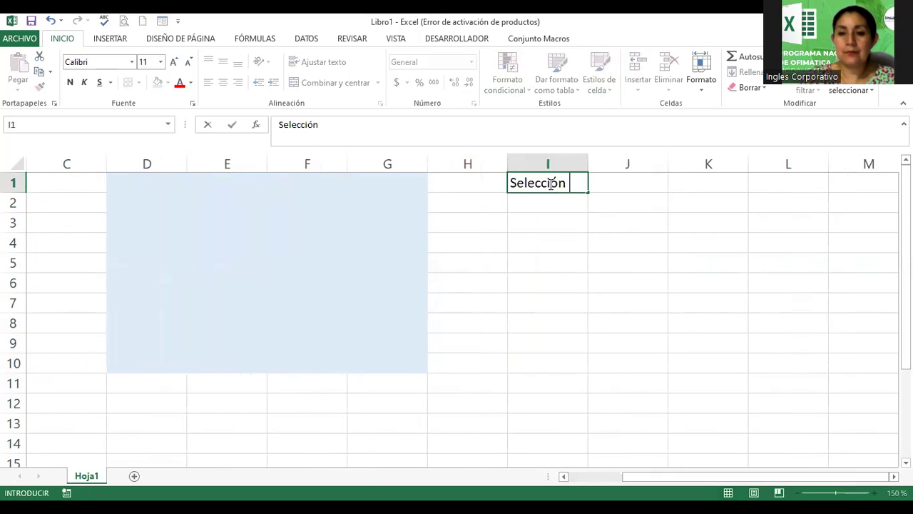
{"action": "type", "text": "no AD"}
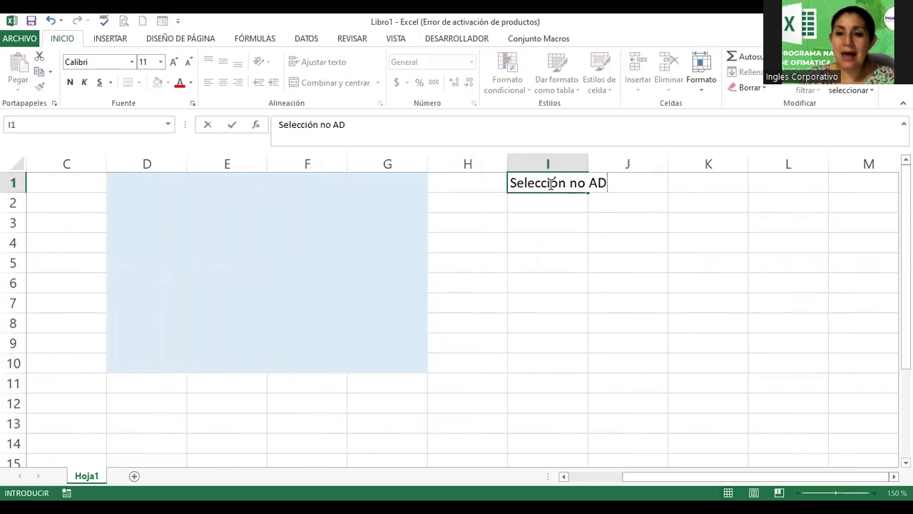
{"action": "type", "text": "YACENTE"}
{"action": "key", "text": "Return"}
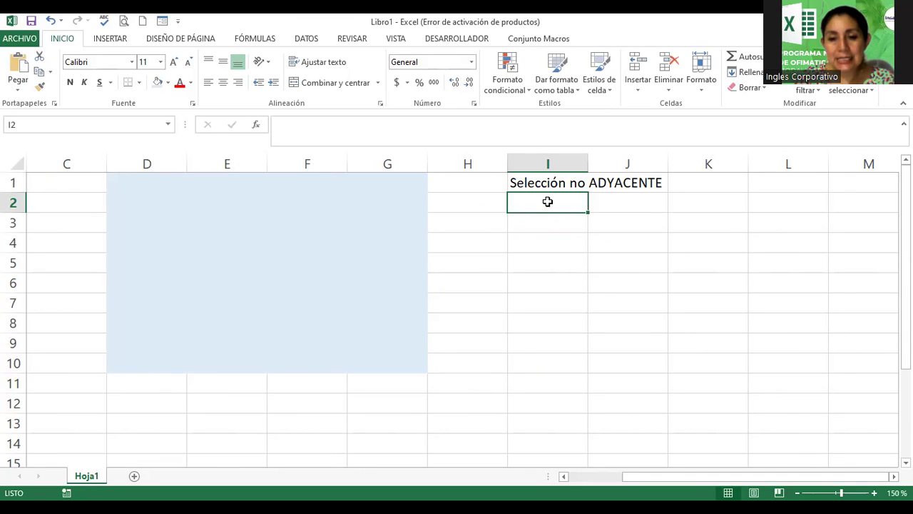
- Select the non-adjacent ranges I2:I10, K2:K10 and M2:M6 together, and release the selection
{"action": "left_click_drag", "start_coordinate": [547, 201], "coordinate": [576, 375]}
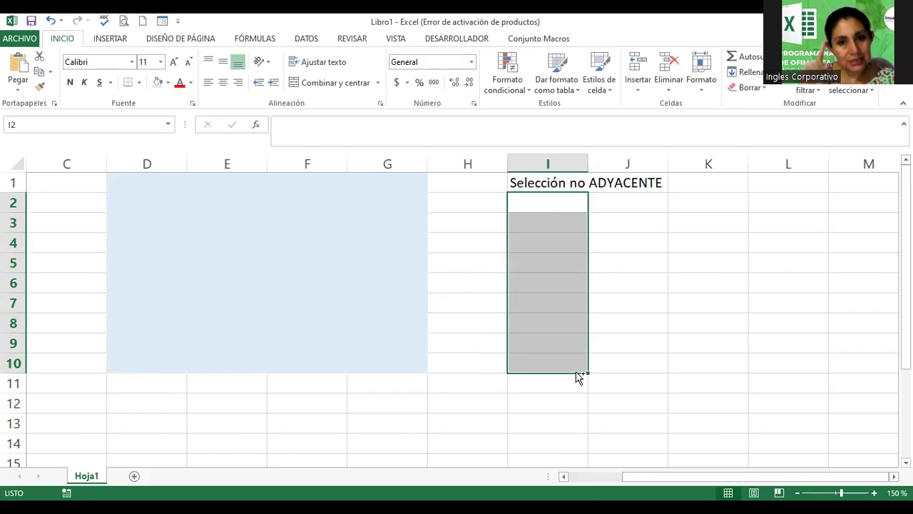
{"action": "left_click", "coordinate": [733, 203]}
{"action": "left_click_drag", "start_coordinate": [733, 202], "coordinate": [733, 308]}
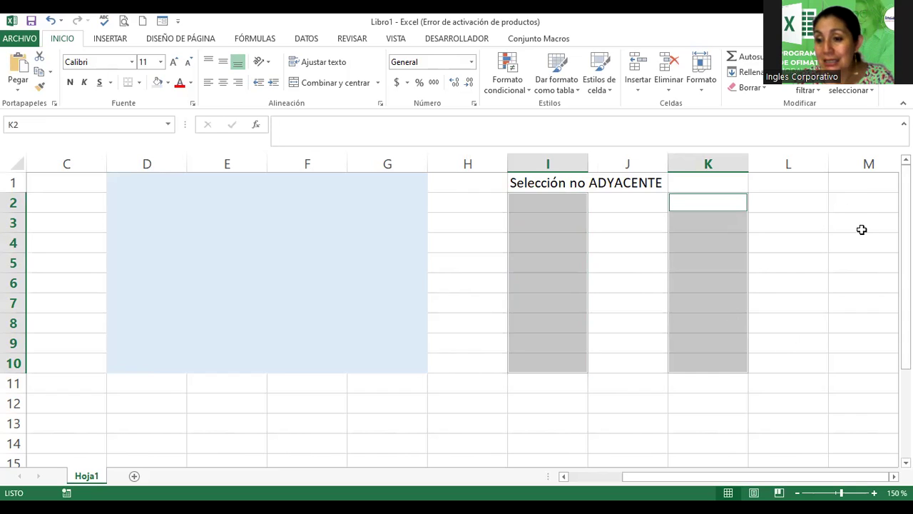
{"action": "left_click_drag", "start_coordinate": [862, 203], "coordinate": [874, 285]}
{"action": "left_click", "coordinate": [894, 476]}
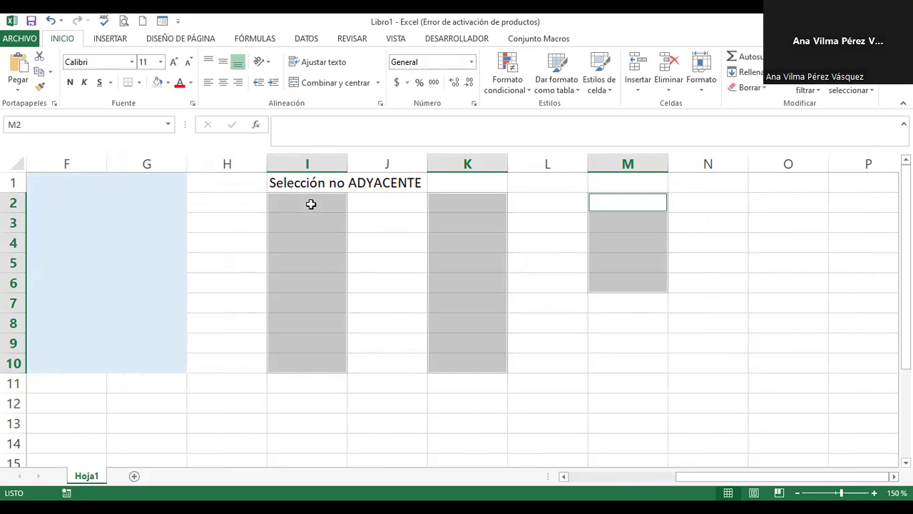
{"action": "left_click", "coordinate": [334, 221]}
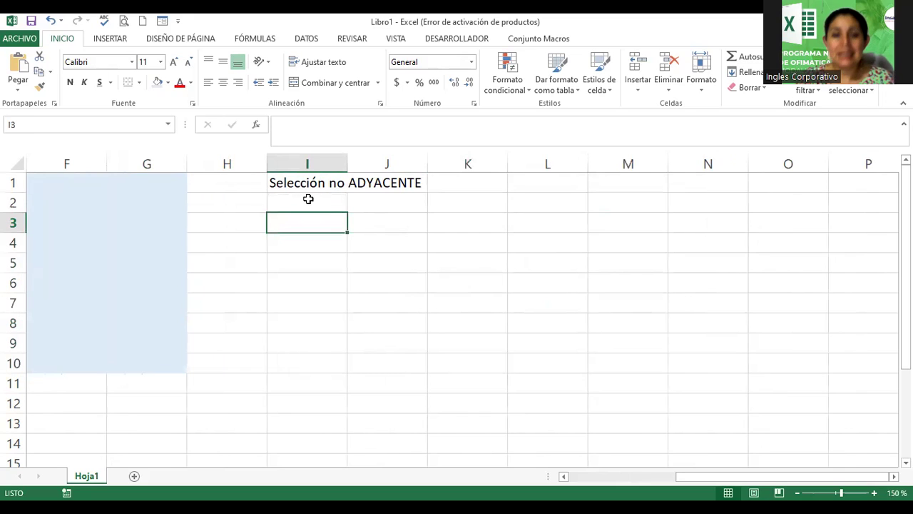
- Enter "Hola" in cell I2, below the non-adjacent selection title
{"action": "left_click", "coordinate": [308, 199]}
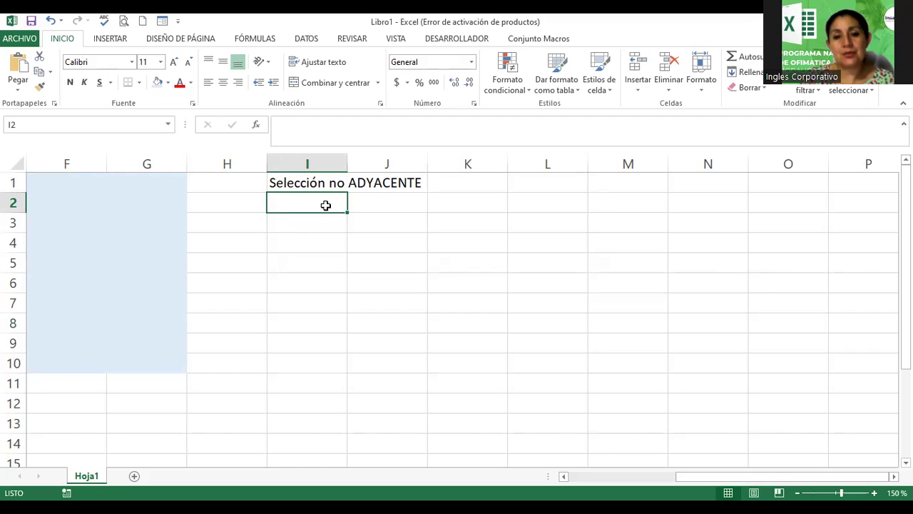
{"action": "type", "text": "hOLA"}
{"action": "key", "text": "BackSpace"}
{"action": "key", "text": "BackSpace"}
{"action": "key", "text": "BackSpace"}
{"action": "key", "text": "BackSpace"}
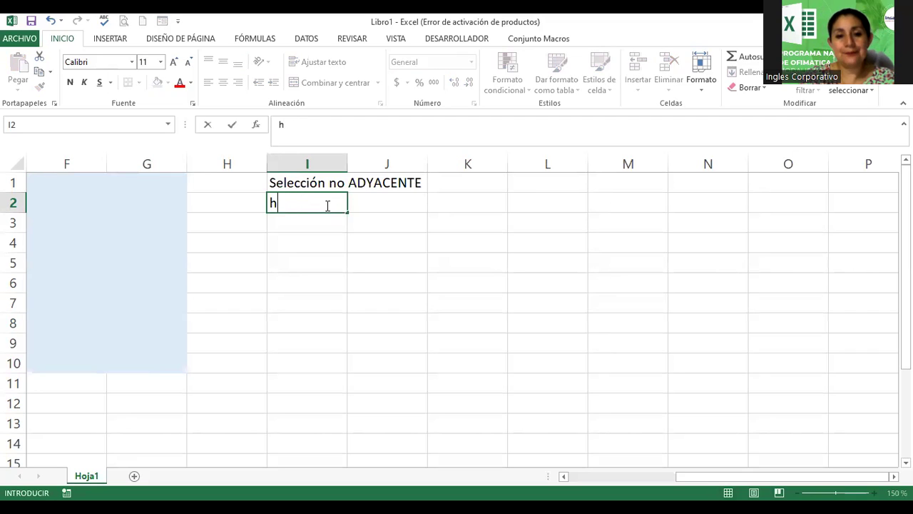
{"action": "type", "text": "Hola"}
{"action": "key", "text": "Return"}
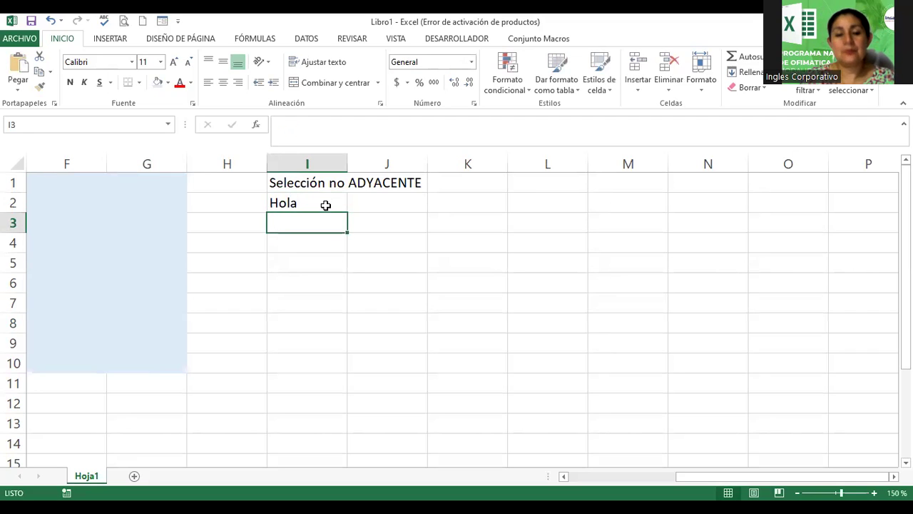
- Autofill "Hola" from I2 down to I10, and undo the fill
{"action": "left_click", "coordinate": [325, 204]}
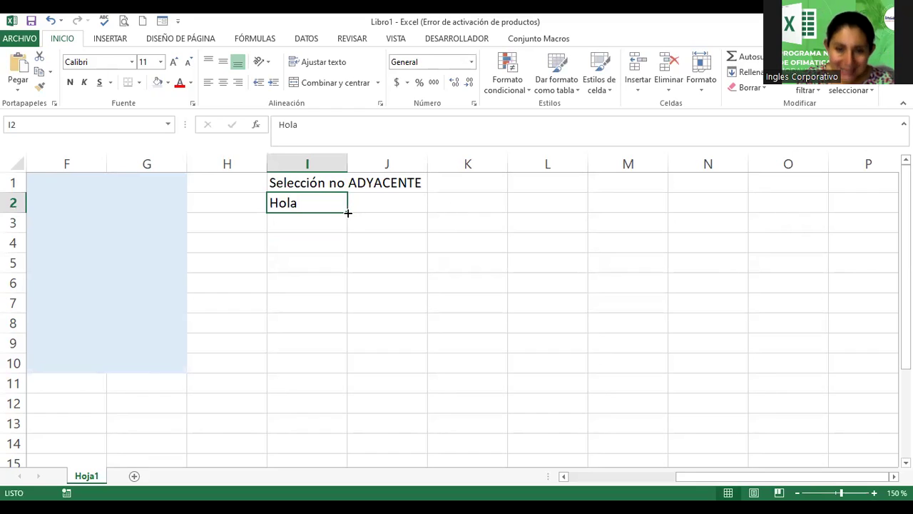
{"action": "left_click_drag", "start_coordinate": [348, 212], "coordinate": [357, 364]}
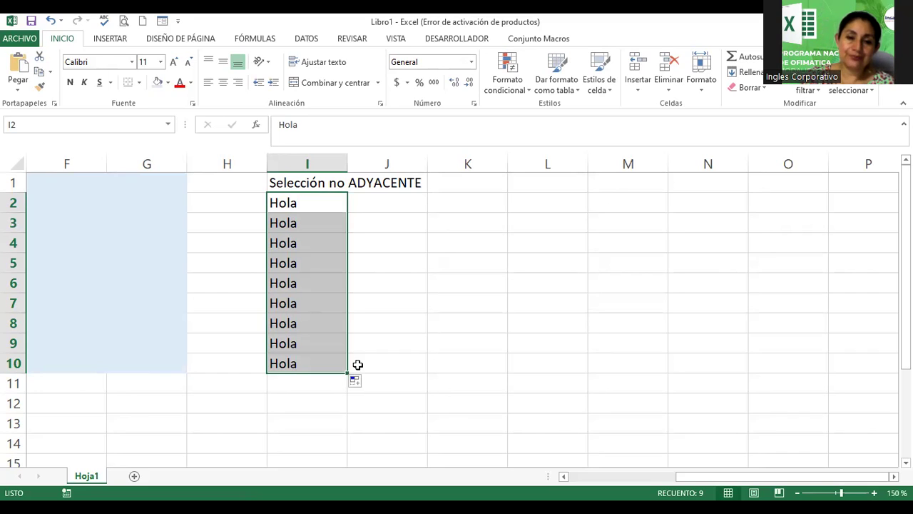
{"action": "key", "text": "ctrl+z"}
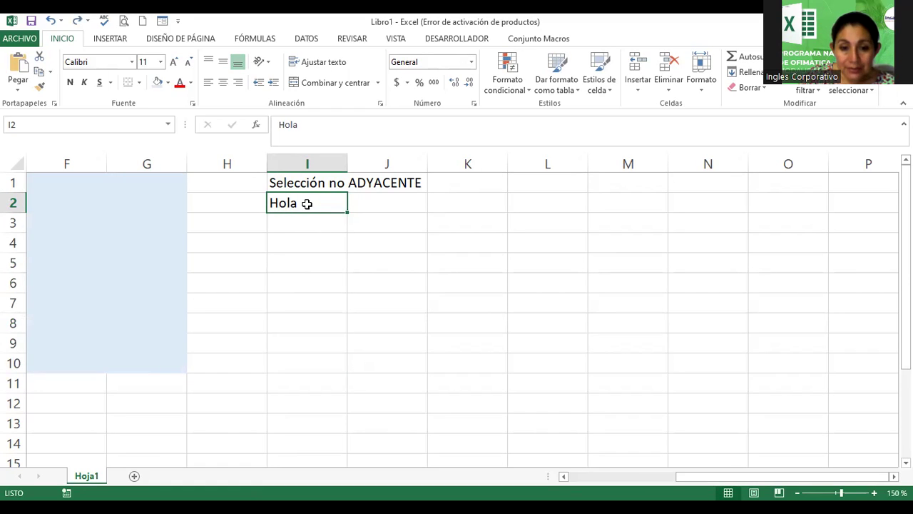
- Select the non-adjacent ranges I2:I10, K2:K10 and M2:M5 together and fill them with Anaranjado, Énfasis 2, Oscuro 25%
{"action": "left_click_drag", "start_coordinate": [306, 203], "coordinate": [318, 357]}
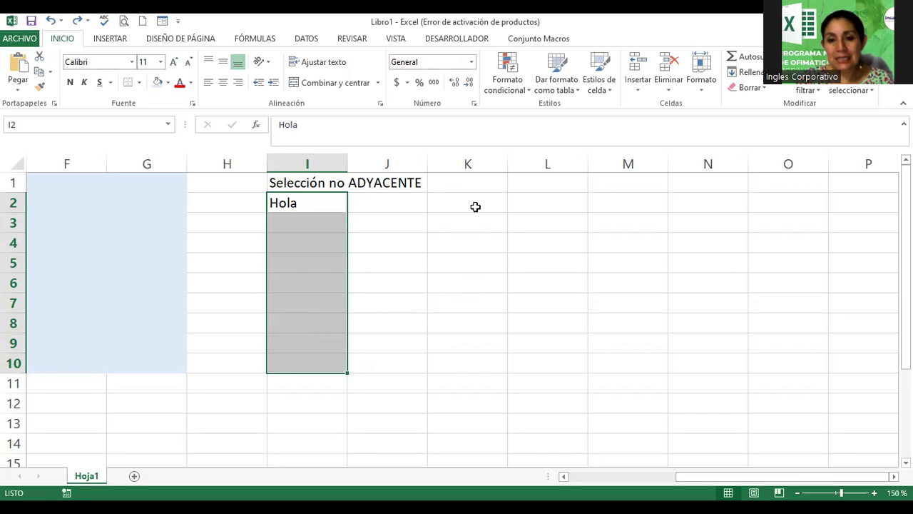
{"action": "left_click_drag", "start_coordinate": [473, 202], "coordinate": [490, 361]}
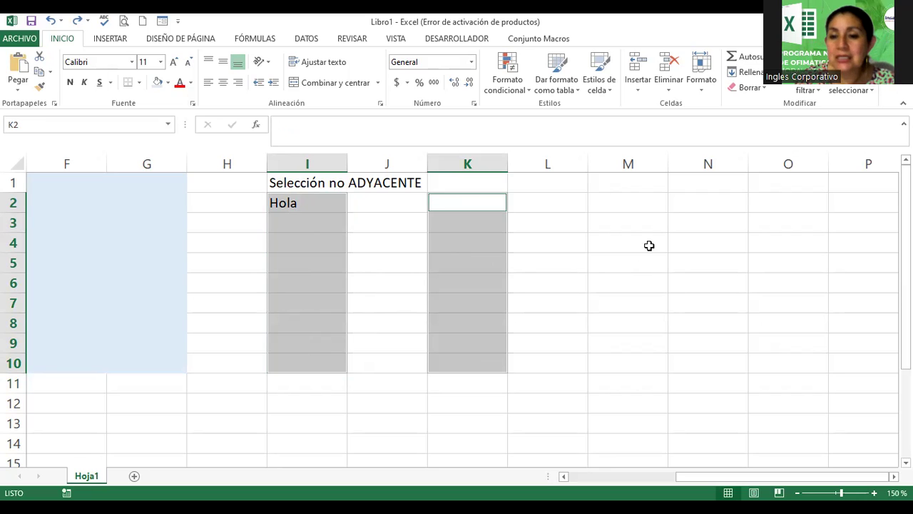
{"action": "mouse_move", "coordinate": [633, 200]}
{"action": "left_mouse_down"}
{"action": "mouse_move", "coordinate": [644, 361]}
{"action": "mouse_move", "coordinate": [646, 262]}
{"action": "left_mouse_up"}
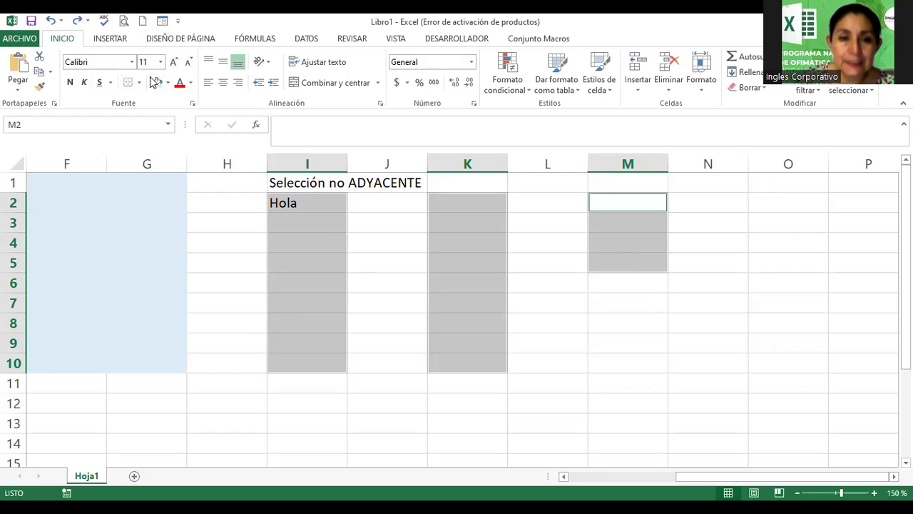
{"action": "left_click", "coordinate": [168, 84]}
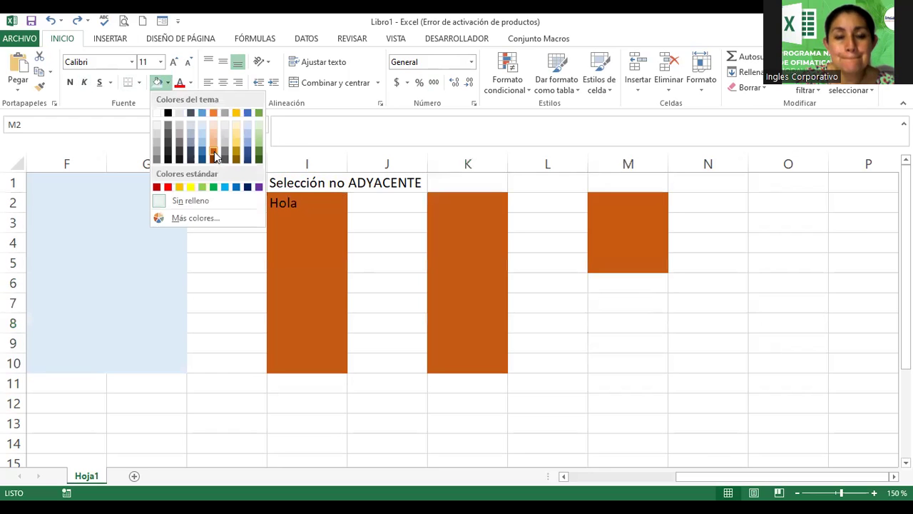
{"action": "left_click", "coordinate": [214, 151]}
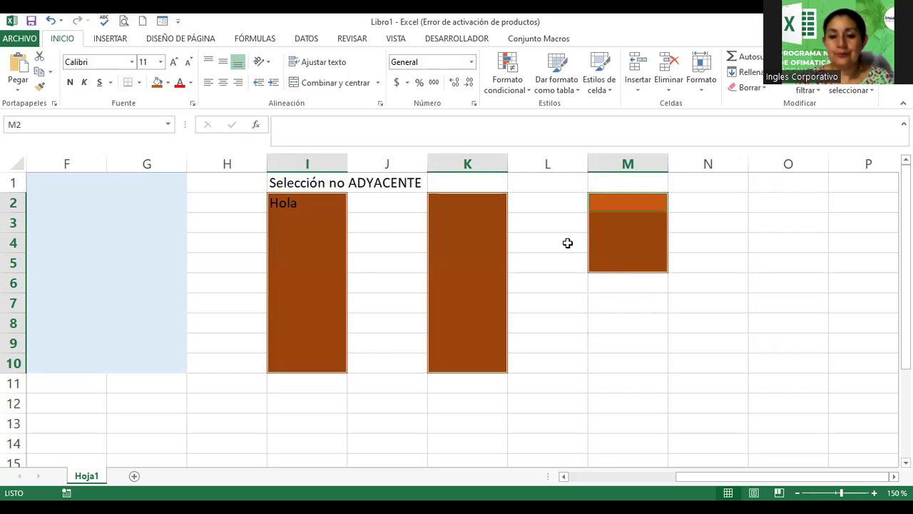
- Fill the non-adjacent ranges O5:R10, T1:T8 and V5:W15 together with the medium green theme tint and outline them with Borde de cuadro grueso
{"action": "scroll", "coordinate": [456, 309], "scroll_direction": "down", "scroll_amount": 1}
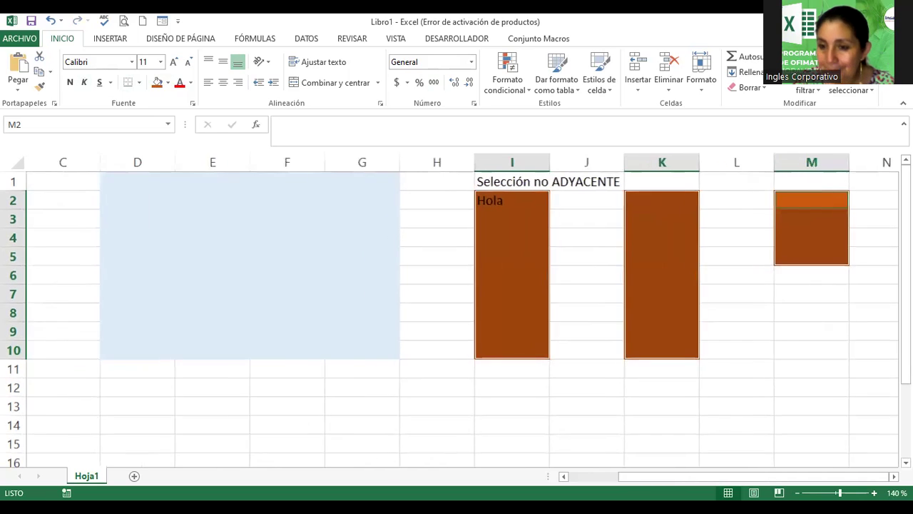
{"action": "scroll", "coordinate": [457, 310], "scroll_direction": "down", "scroll_amount": 1}
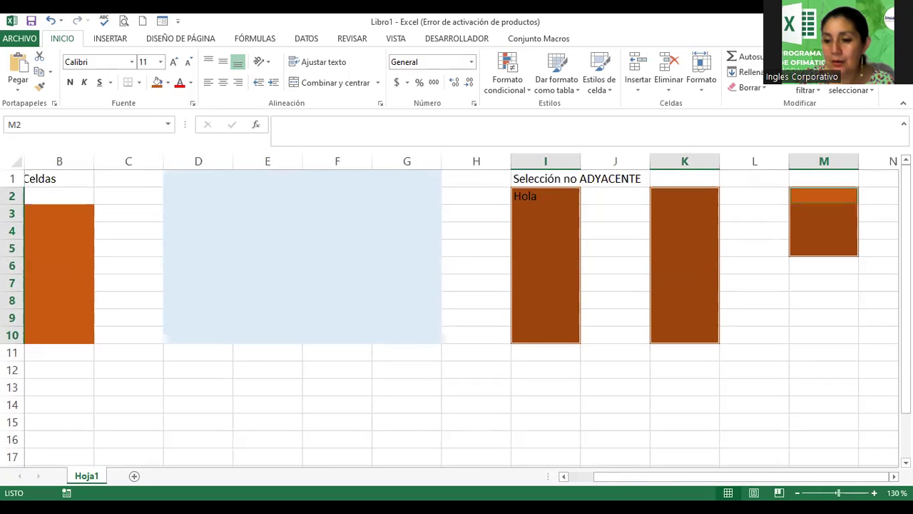
{"action": "scroll", "coordinate": [457, 310], "scroll_direction": "right", "scroll_amount": 1}
{"action": "scroll", "coordinate": [666, 283], "scroll_direction": "right", "scroll_amount": 5}
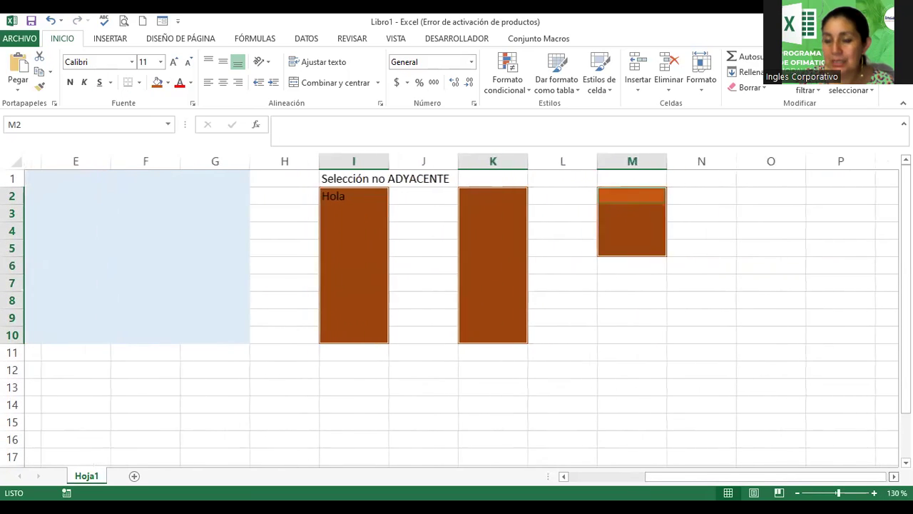
{"action": "left_click", "coordinate": [567, 209]}
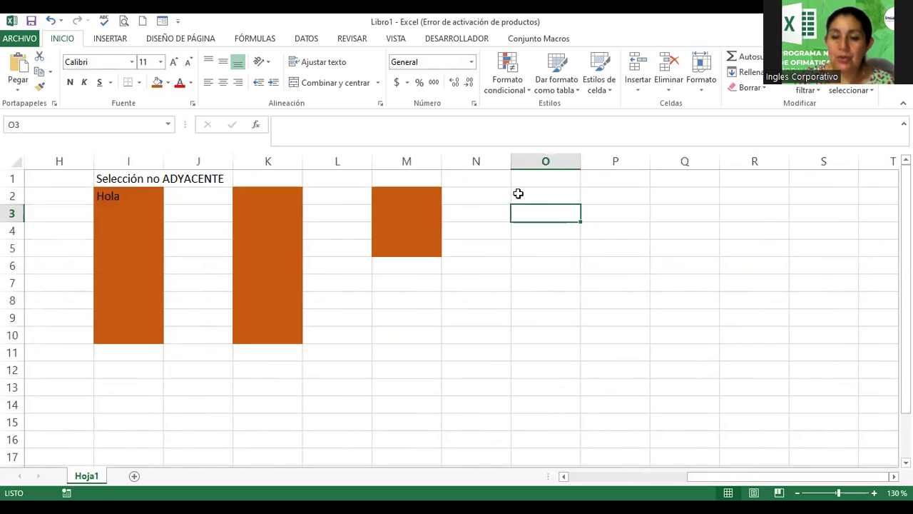
{"action": "left_click", "coordinate": [534, 247]}
{"action": "left_click_drag", "start_coordinate": [535, 247], "coordinate": [733, 327]}
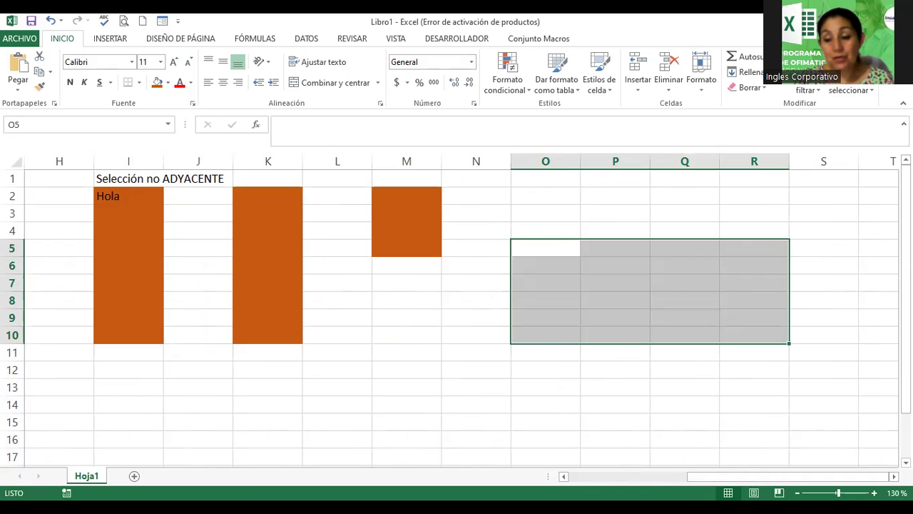
{"action": "scroll", "coordinate": [456, 314], "scroll_direction": "right", "scroll_amount": 4}
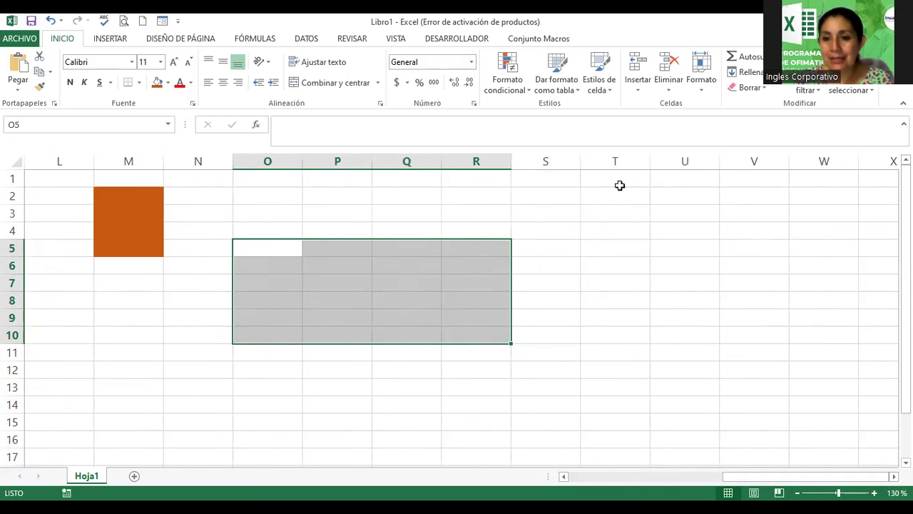
{"action": "left_click_drag", "start_coordinate": [599, 177], "coordinate": [623, 296]}
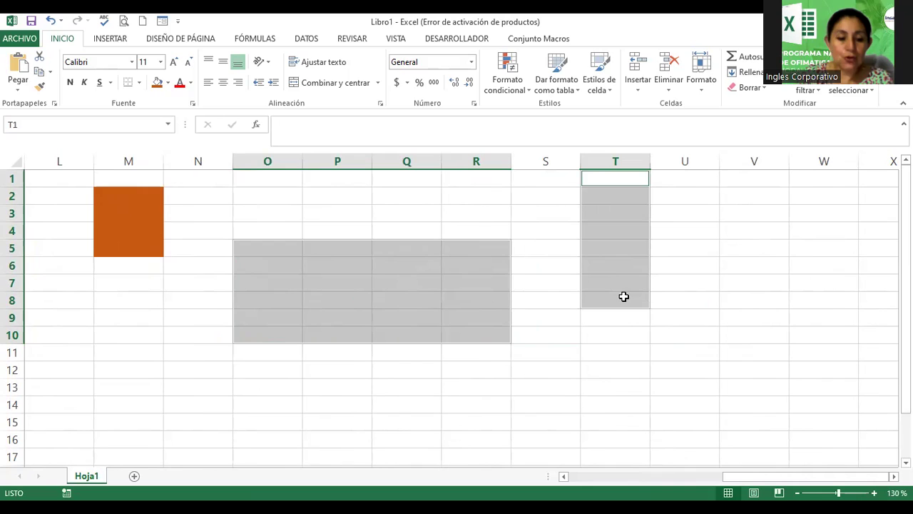
{"action": "left_click", "coordinate": [740, 250]}
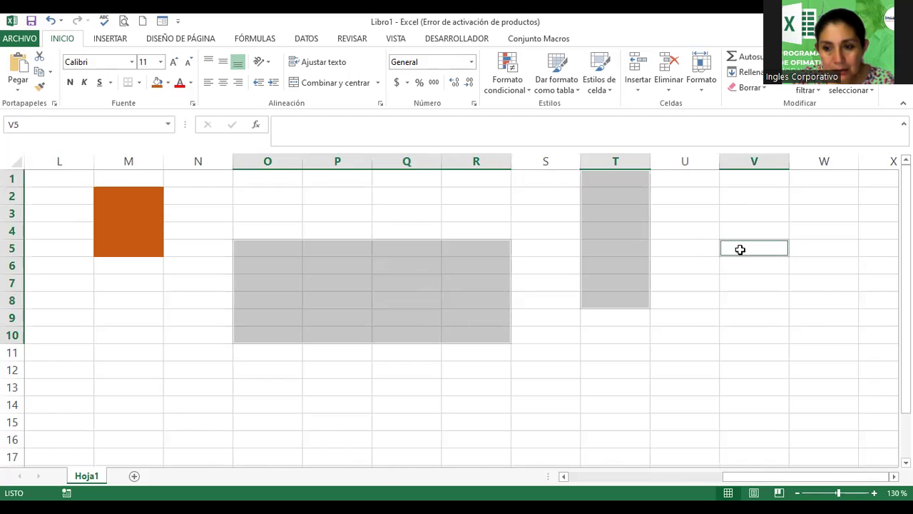
{"action": "left_click_drag", "start_coordinate": [747, 273], "coordinate": [810, 412]}
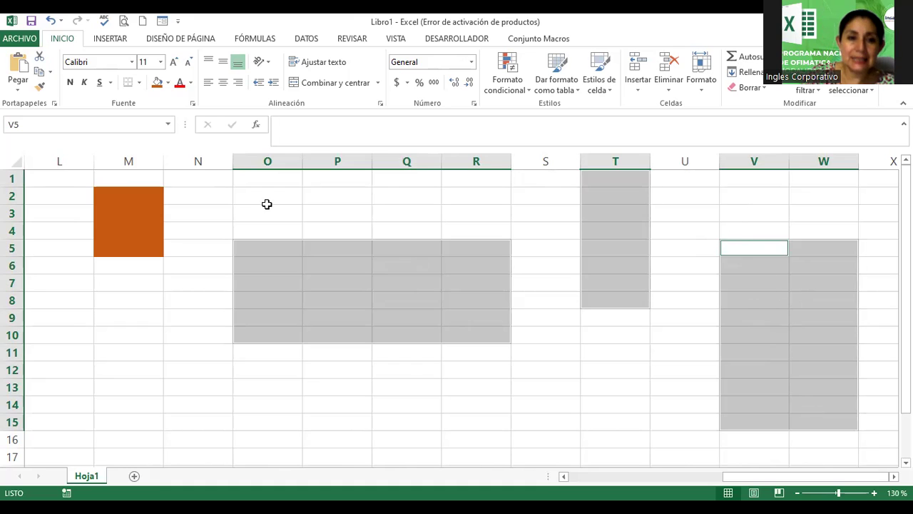
{"action": "left_click", "coordinate": [169, 84]}
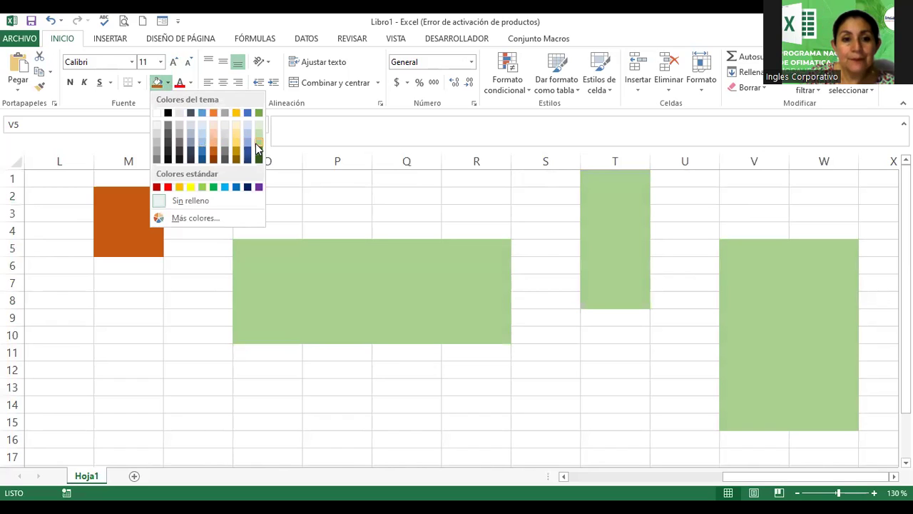
{"action": "left_click", "coordinate": [255, 143]}
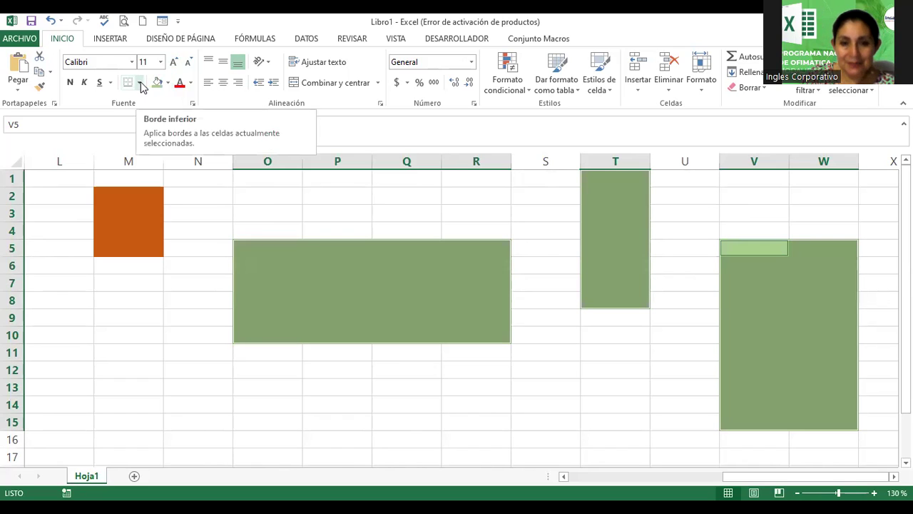
{"action": "left_click", "coordinate": [141, 83]}
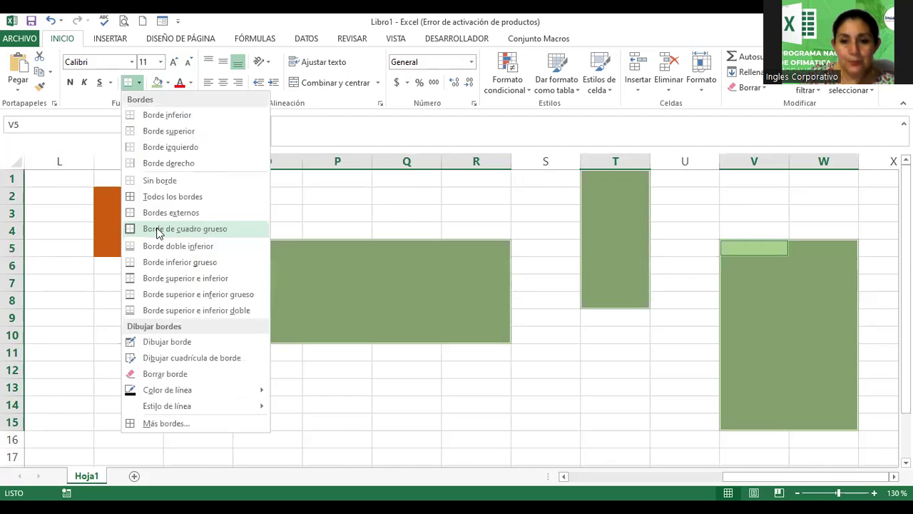
{"action": "left_click", "coordinate": [159, 229]}
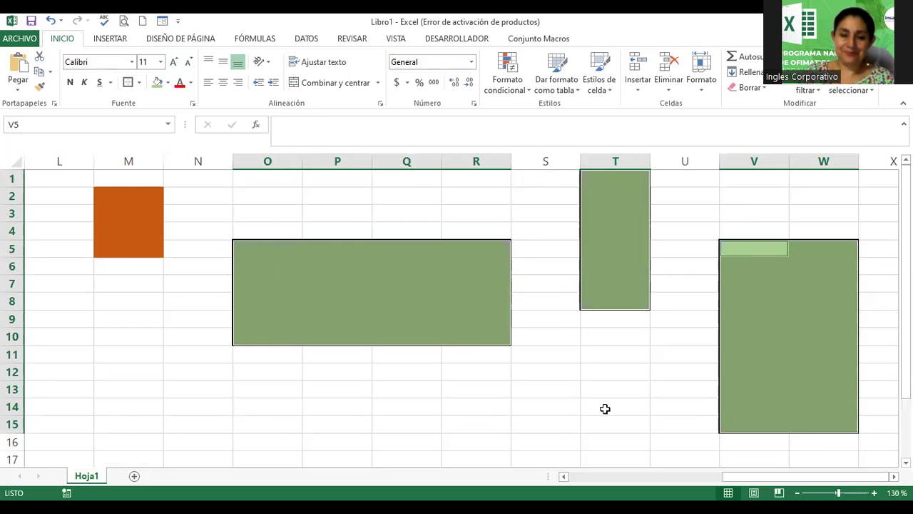
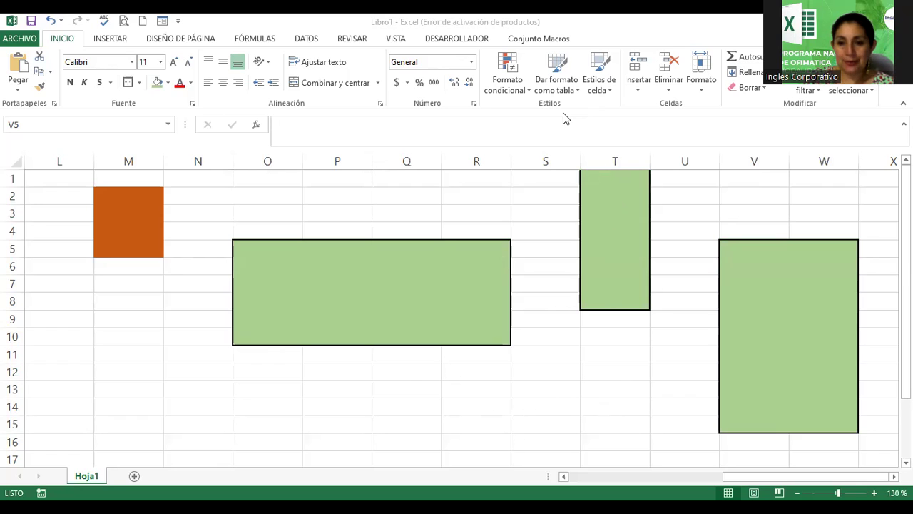
- Select the non-adjacent ranges O5:R10, T1:T8 and V5:W15 together, fill them with a light blue theme tint and apply Borde de cuadro grueso
{"action": "left_click_drag", "start_coordinate": [250, 246], "coordinate": [495, 333]}
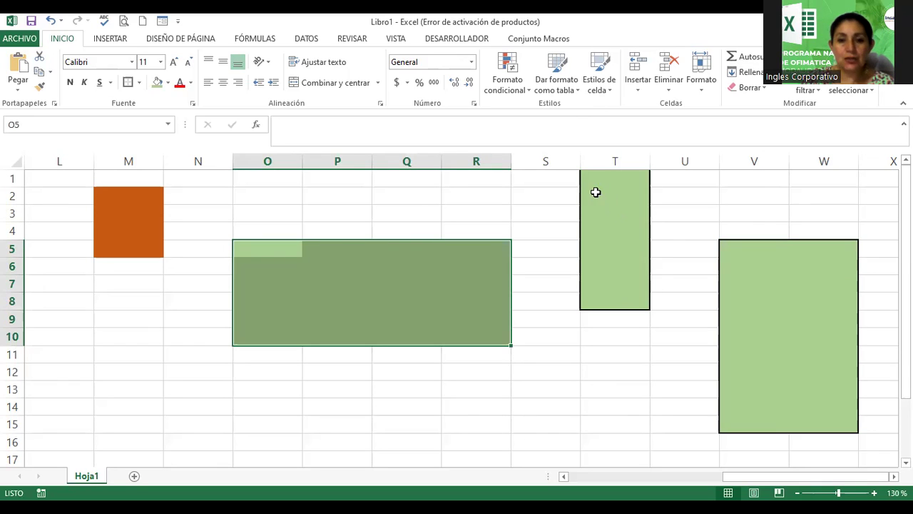
{"action": "left_click", "coordinate": [595, 175]}
{"action": "left_click_drag", "start_coordinate": [616, 184], "coordinate": [626, 295]}
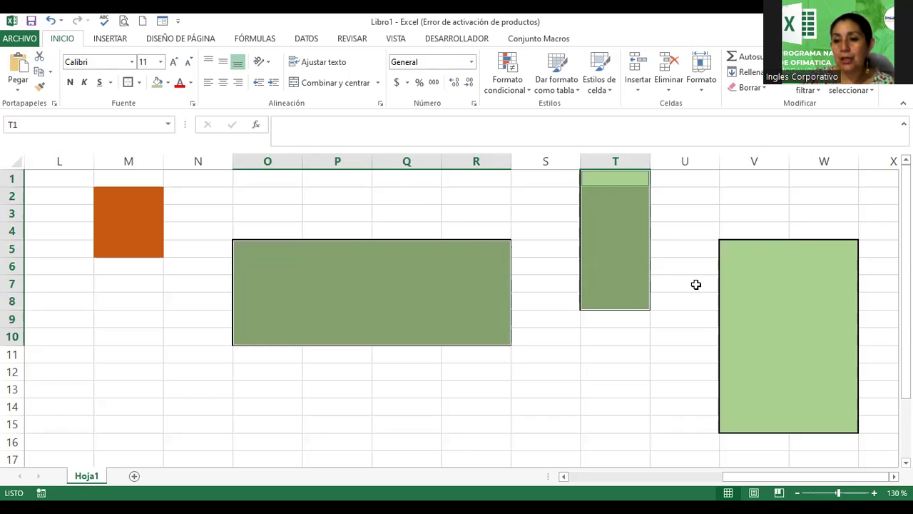
{"action": "left_click_drag", "start_coordinate": [741, 243], "coordinate": [832, 430]}
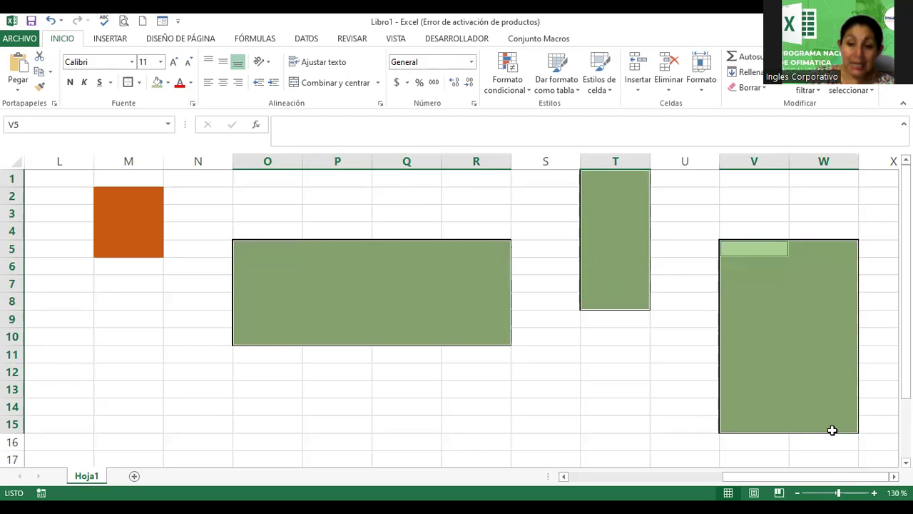
{"action": "left_click", "coordinate": [167, 83]}
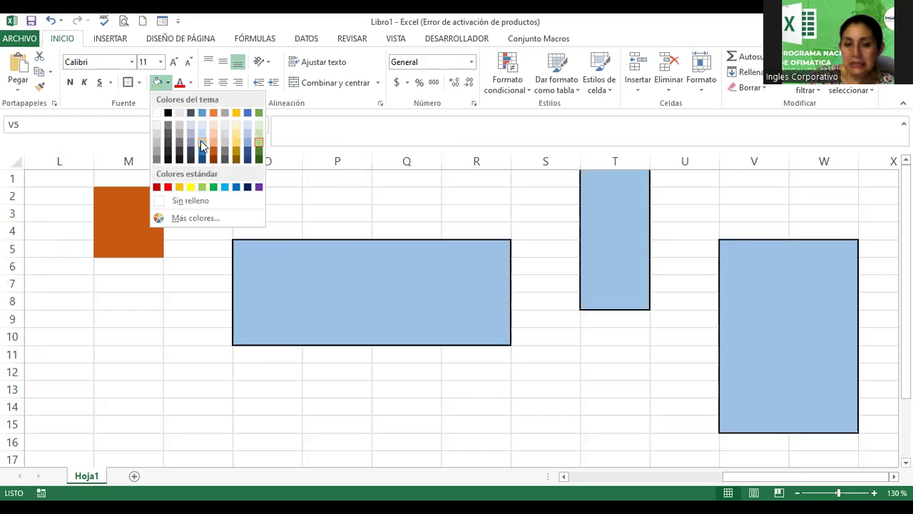
{"action": "left_click", "coordinate": [200, 140]}
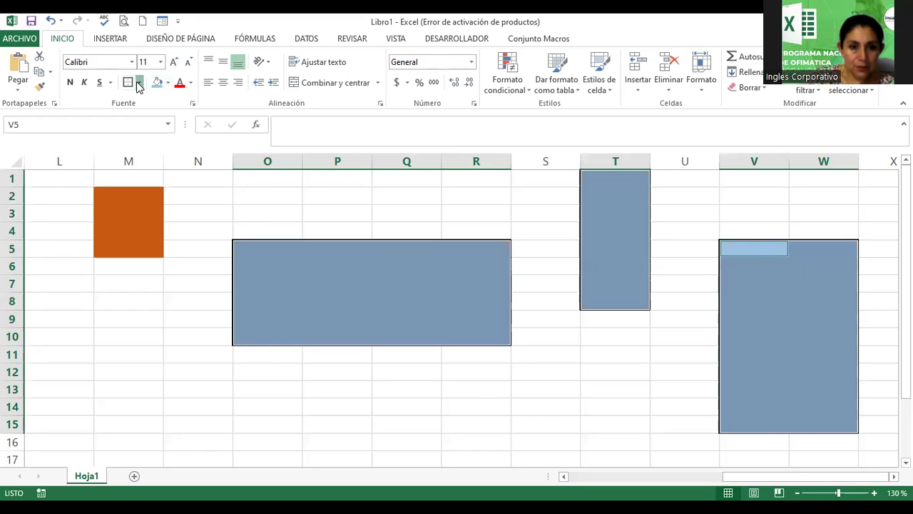
{"action": "left_click", "coordinate": [139, 82]}
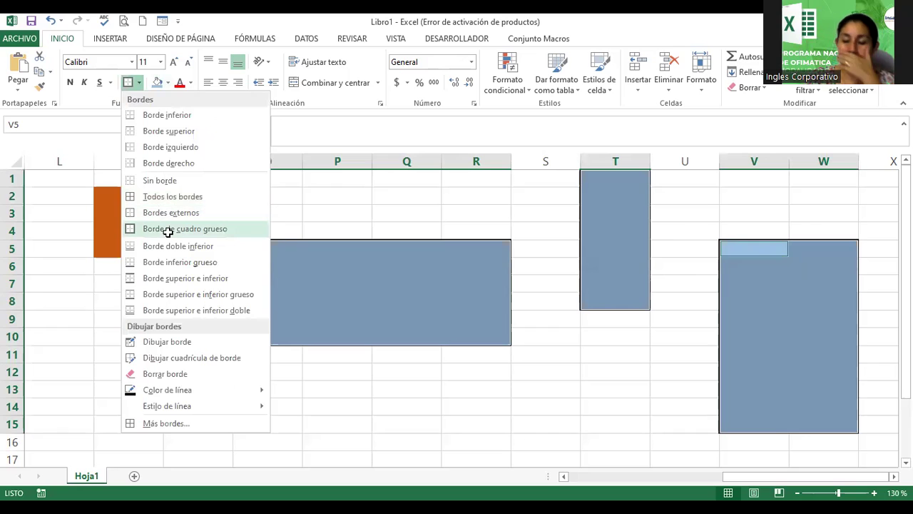
{"action": "left_click", "coordinate": [168, 231]}
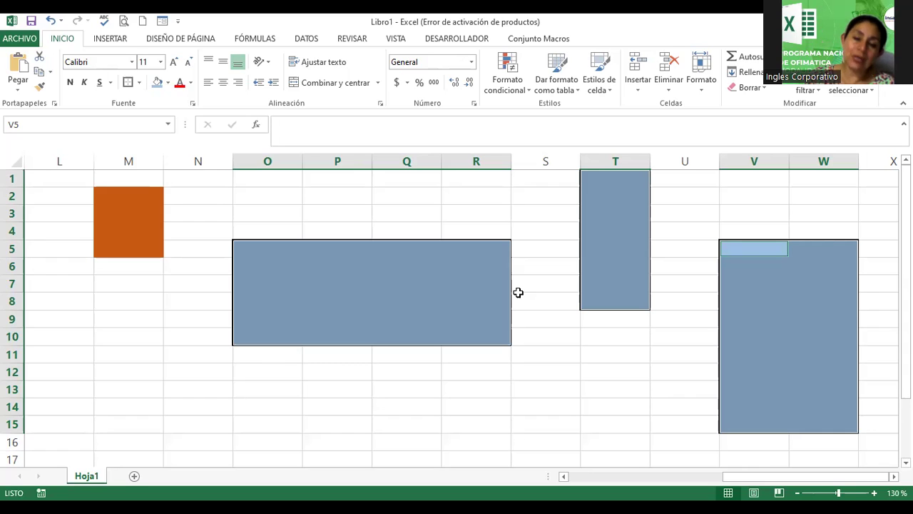
{"action": "left_click", "coordinate": [547, 321]}
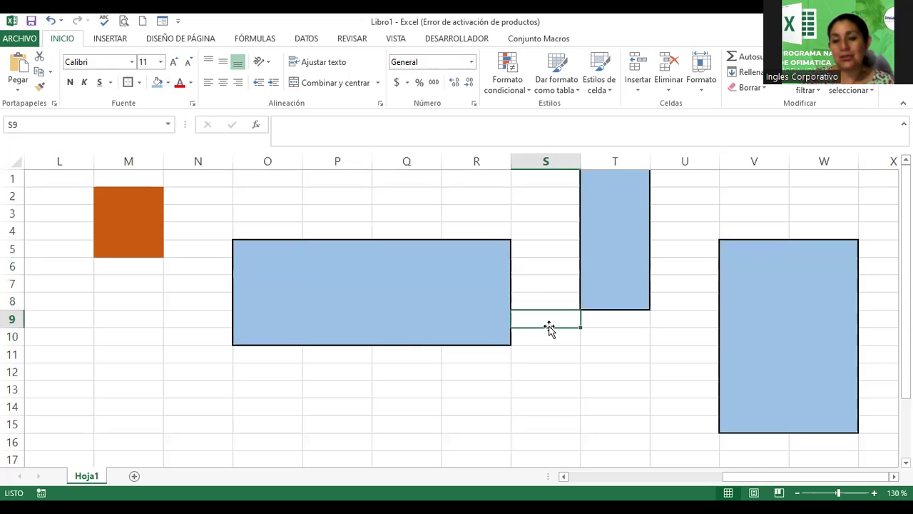
- Rename the worksheet Hoja1 as "Ejercicio 1"
{"action": "left_click_drag", "start_coordinate": [740, 479], "coordinate": [618, 478]}
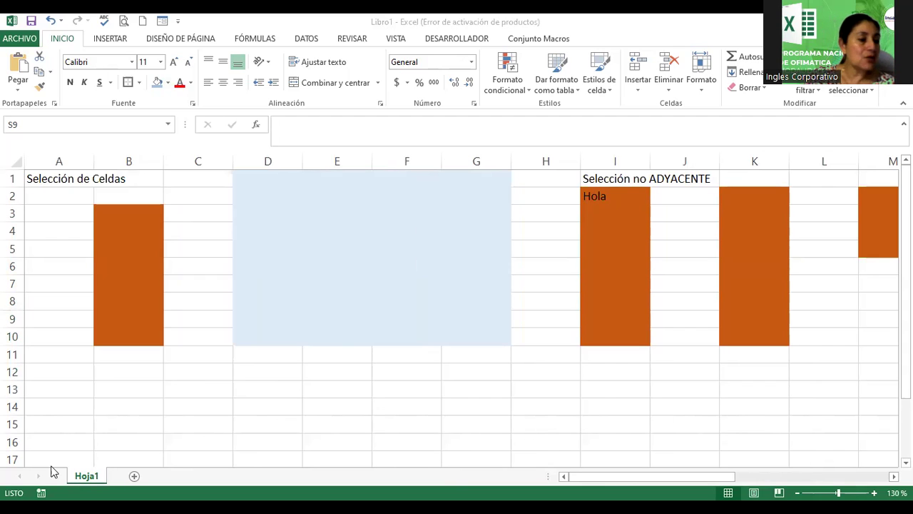
{"action": "left_click", "coordinate": [89, 480]}
{"action": "right_click", "coordinate": [90, 476]}
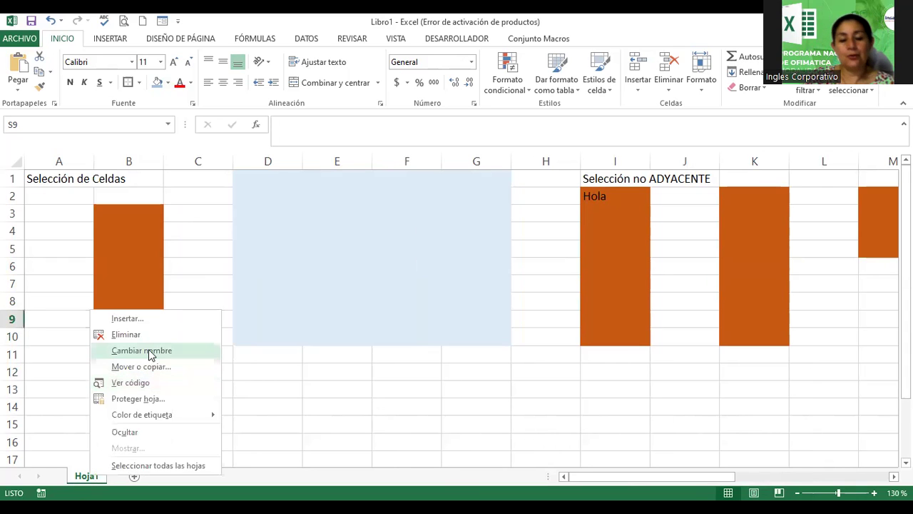
{"action": "left_click", "coordinate": [151, 353]}
{"action": "type", "text": "Ejerci"}
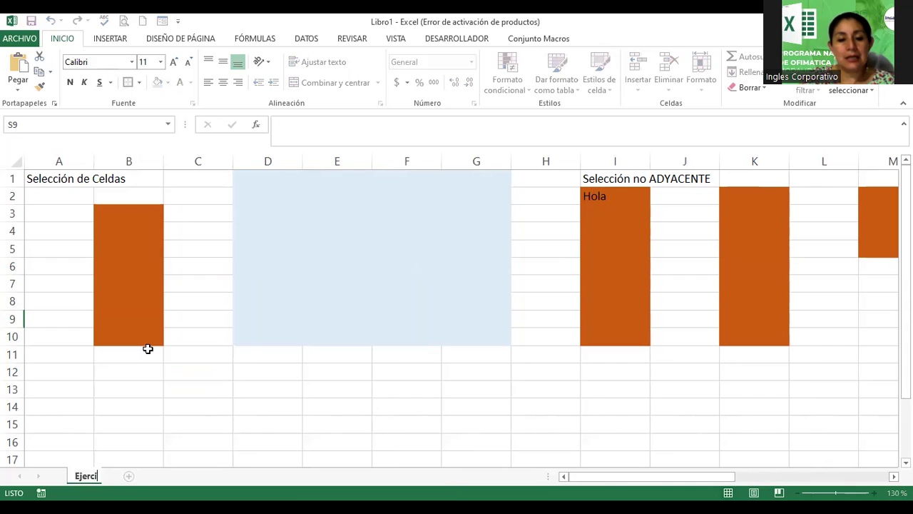
{"action": "key", "text": "BackSpace"}
{"action": "type", "text": "icio 1"}
{"action": "key", "text": "Return"}
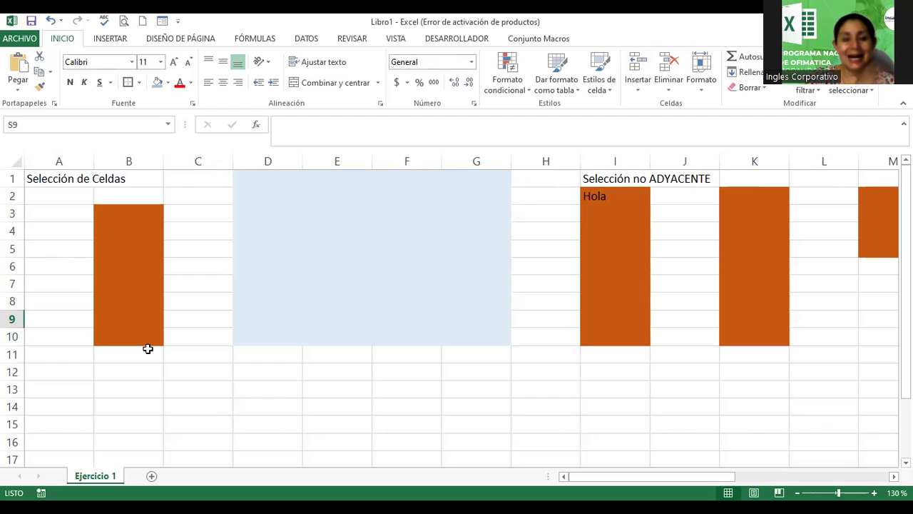
- Colour the Ejercicio 1 sheet tab with the darkest shade of the theme's light blue accent
{"action": "right_click", "coordinate": [101, 482]}
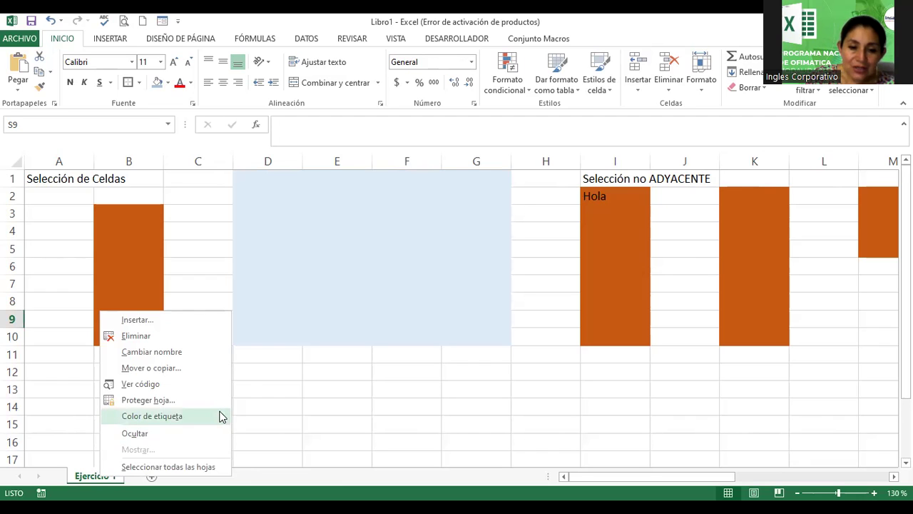
{"action": "mouse_move", "coordinate": [223, 416]}
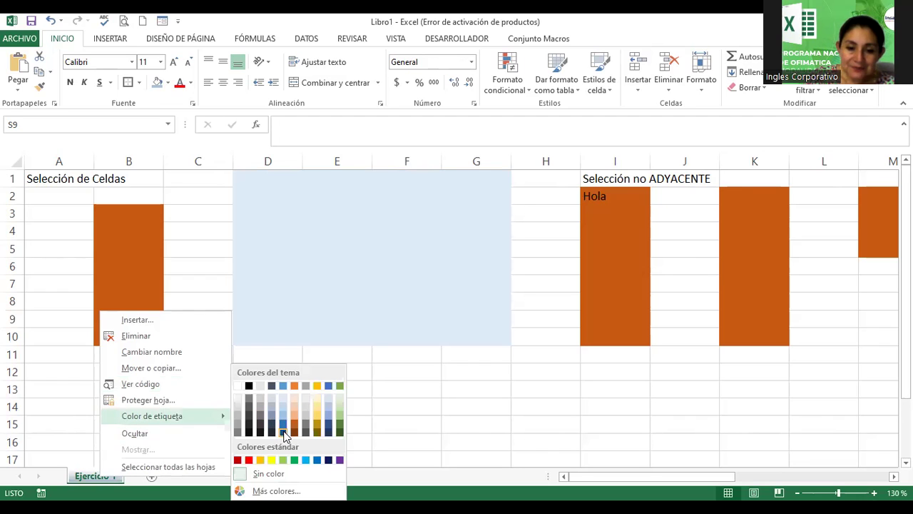
{"action": "left_click", "coordinate": [283, 432]}
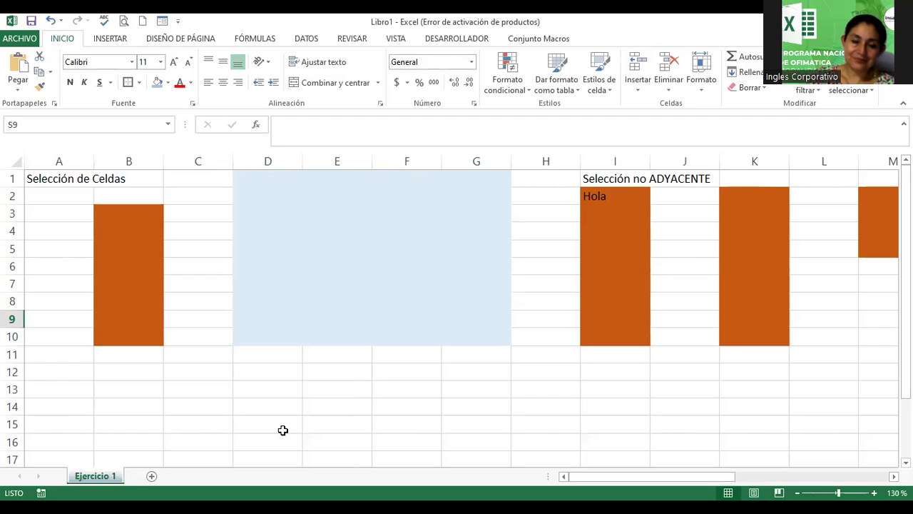
{"action": "left_click", "coordinate": [144, 438]}
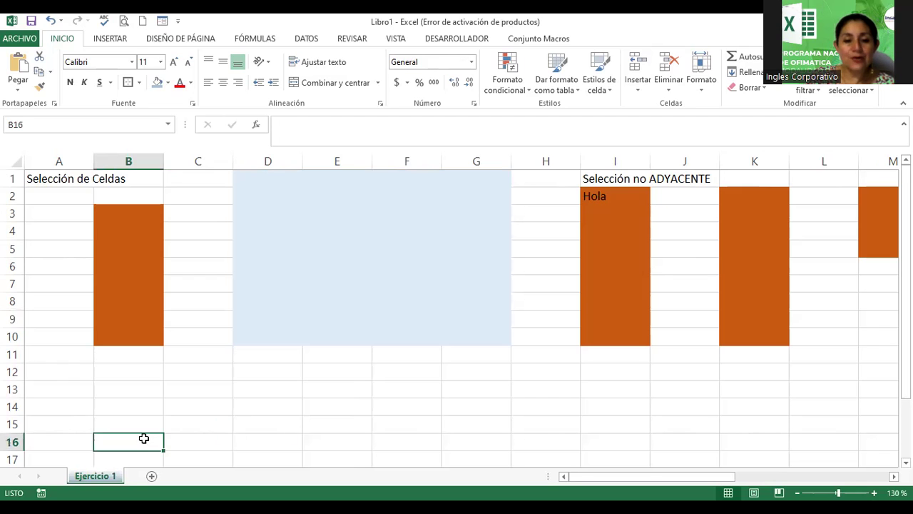
- Add a second worksheet and rename it "Práctica_02"
{"action": "left_click", "coordinate": [151, 477]}
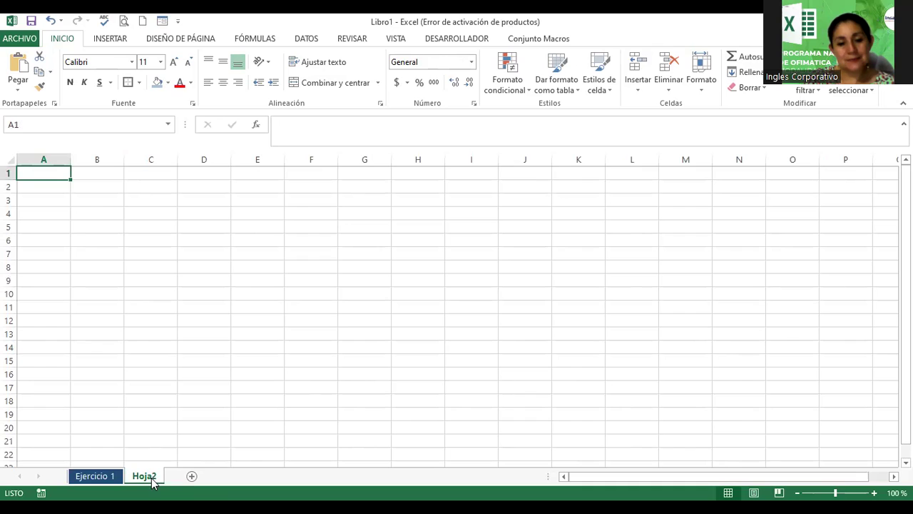
{"action": "double_click", "coordinate": [151, 480]}
{"action": "type", "text": "Pr"}
{"action": "type", "text": "ac"}
{"action": "key", "text": "BackSpace"}
{"action": "key", "text": "BackSpace"}
{"action": "type", "text": "áctica"}
{"action": "key", "text": "BackSpace"}
{"action": "type", "text": "a "}
{"action": "type", "text": "02"}
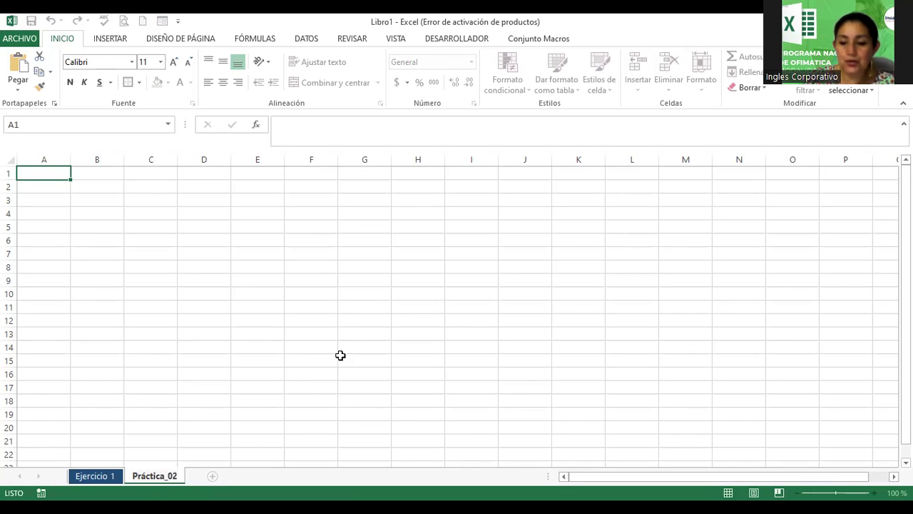
{"action": "key", "text": "Return"}
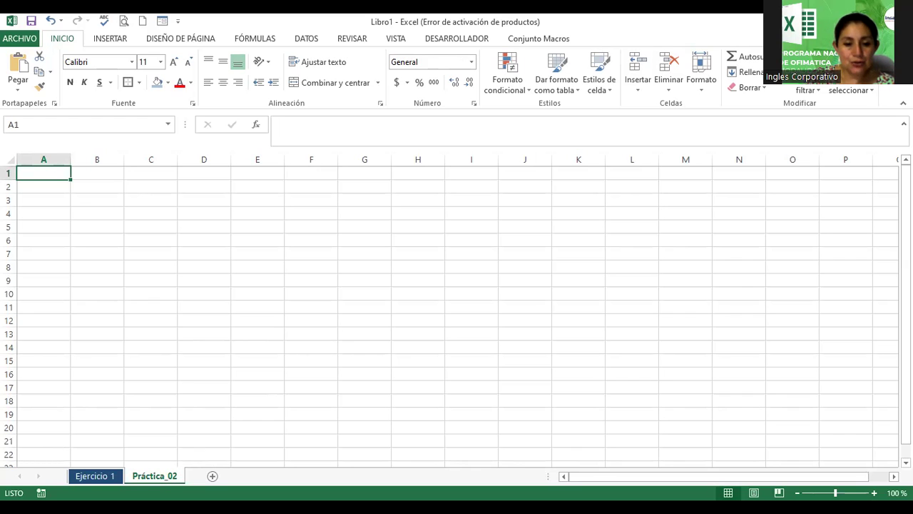
- Colour the Práctica_02 sheet tab with the theme's darkest navy blue shade, and compare it with the Ejercicio 1 tab
{"action": "right_click", "coordinate": [161, 480]}
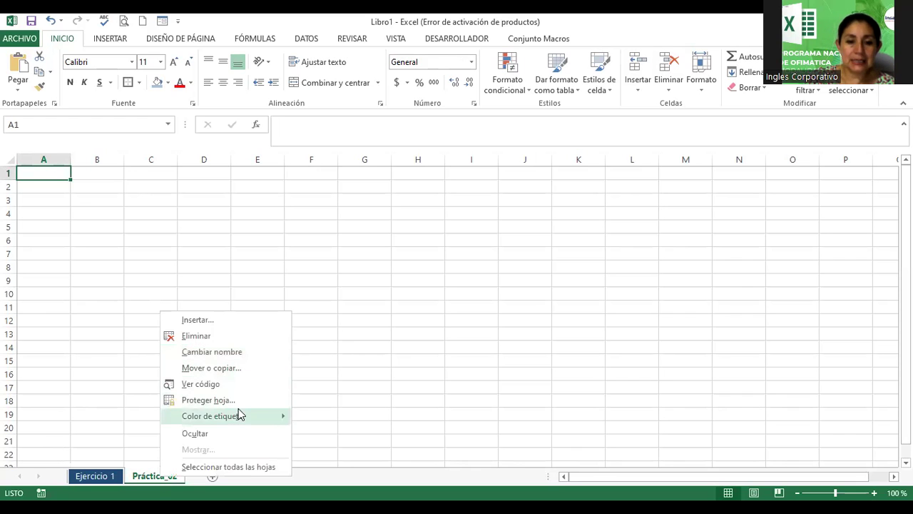
{"action": "mouse_move", "coordinate": [237, 414]}
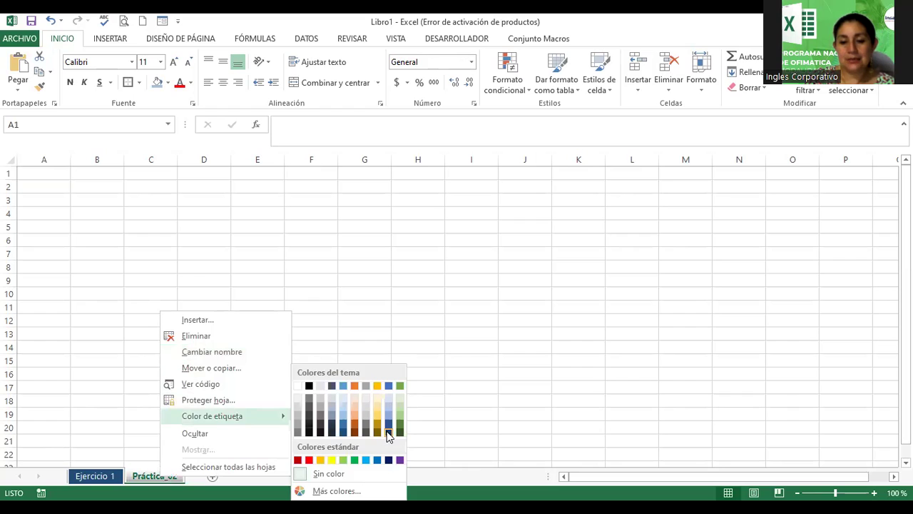
{"action": "left_click", "coordinate": [386, 431]}
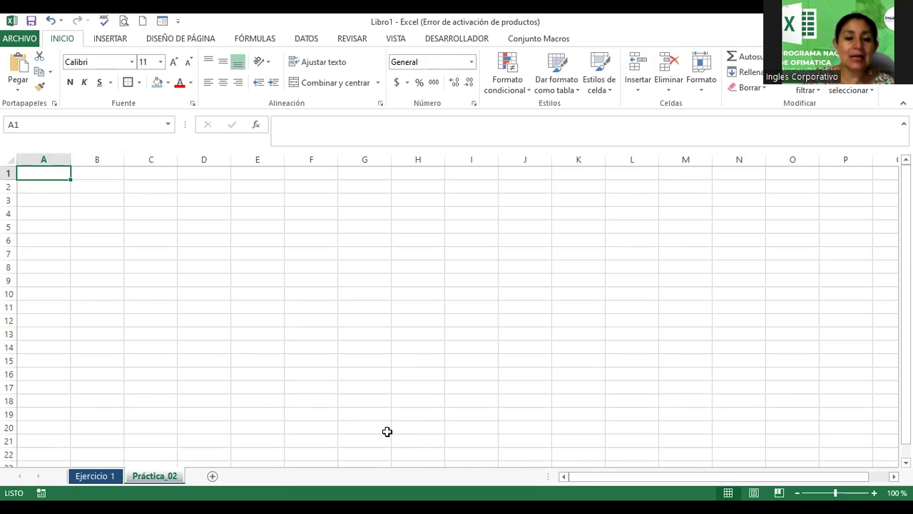
{"action": "left_click", "coordinate": [107, 478]}
{"action": "left_click", "coordinate": [163, 477]}
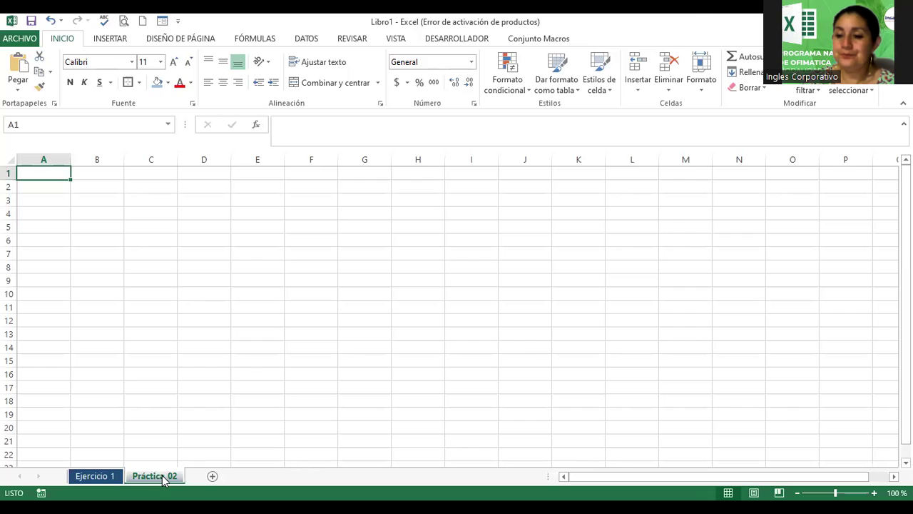
{"action": "left_click", "coordinate": [107, 476]}
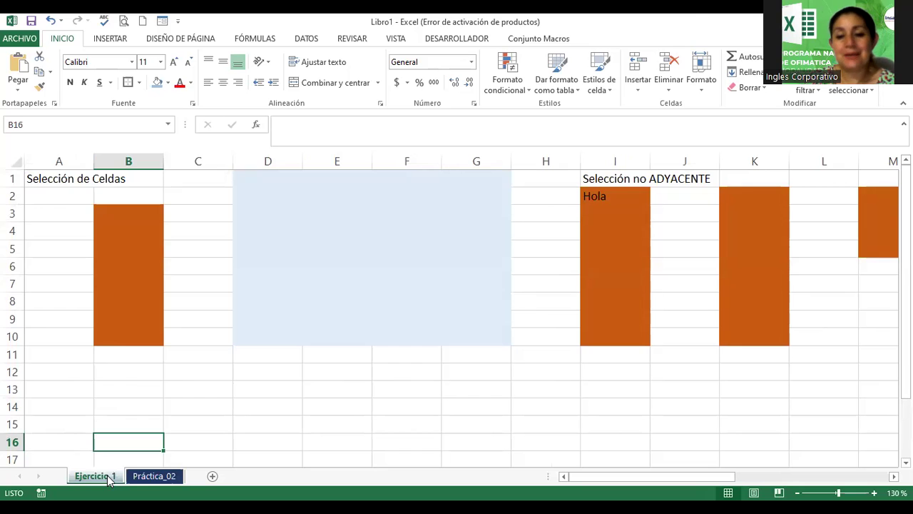
{"action": "left_click", "coordinate": [148, 475]}
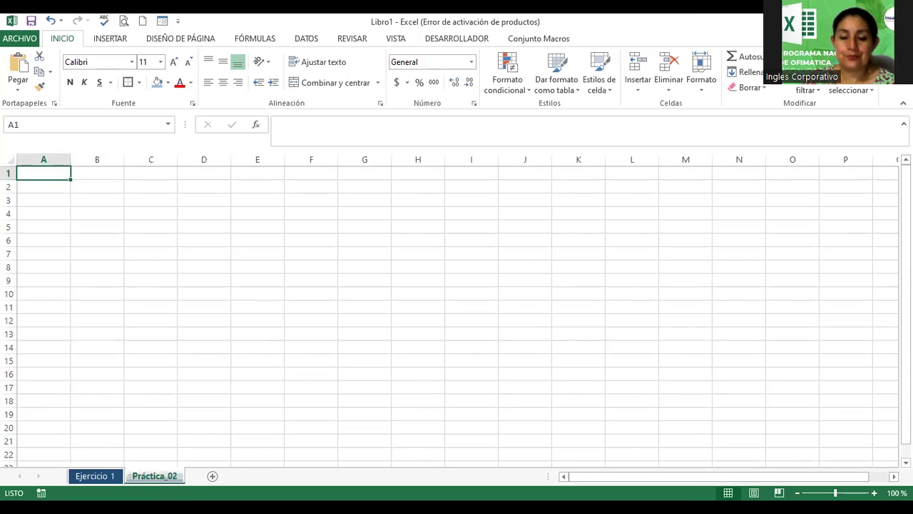
- Add a third worksheet and rename it "Planilla_Ventas"
{"action": "left_click", "coordinate": [213, 476]}
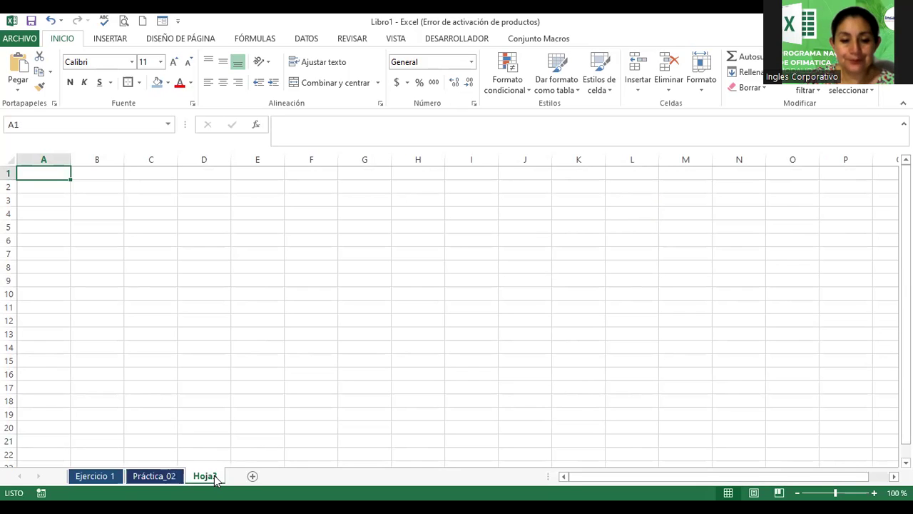
{"action": "double_click", "coordinate": [206, 476]}
{"action": "type", "text": "Planilla_Ventas"}
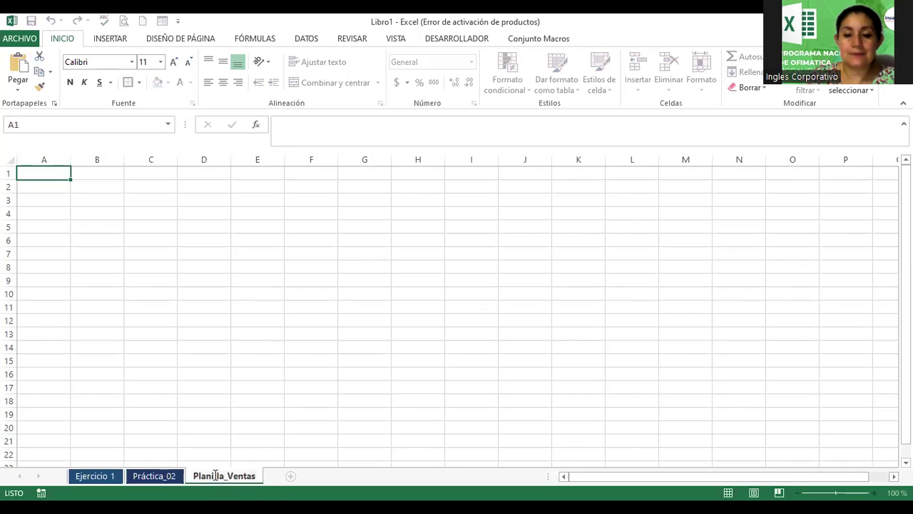
{"action": "key", "text": "Return"}
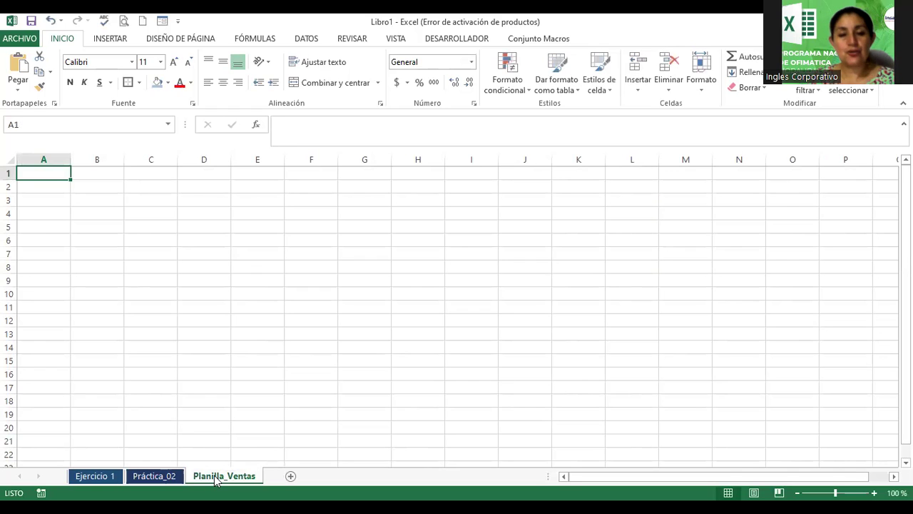
- Colour the Planilla_Ventas sheet tab with the darkest orange theme shade
{"action": "right_click", "coordinate": [214, 478]}
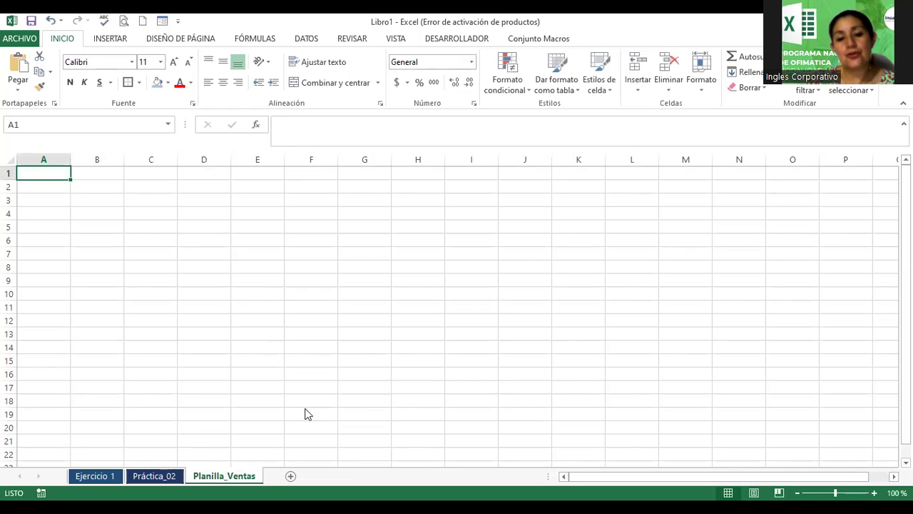
{"action": "mouse_move", "coordinate": [305, 421]}
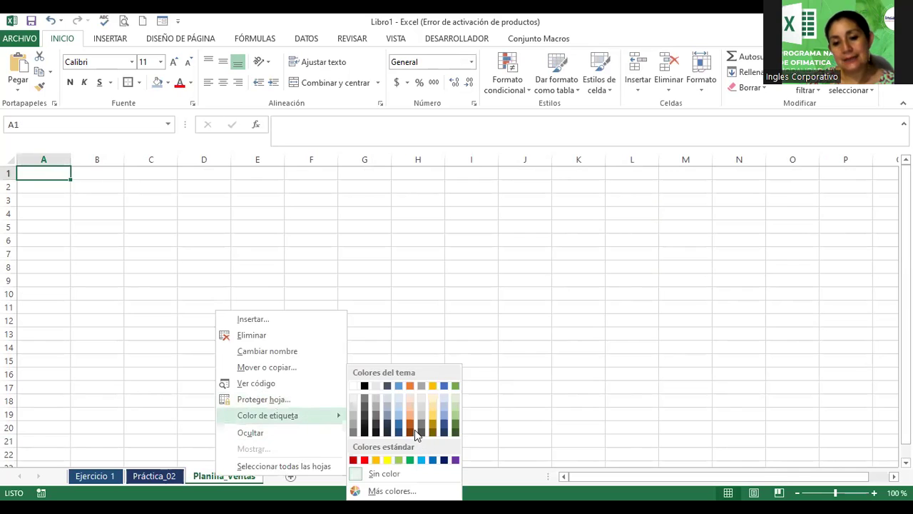
{"action": "left_click", "coordinate": [412, 428]}
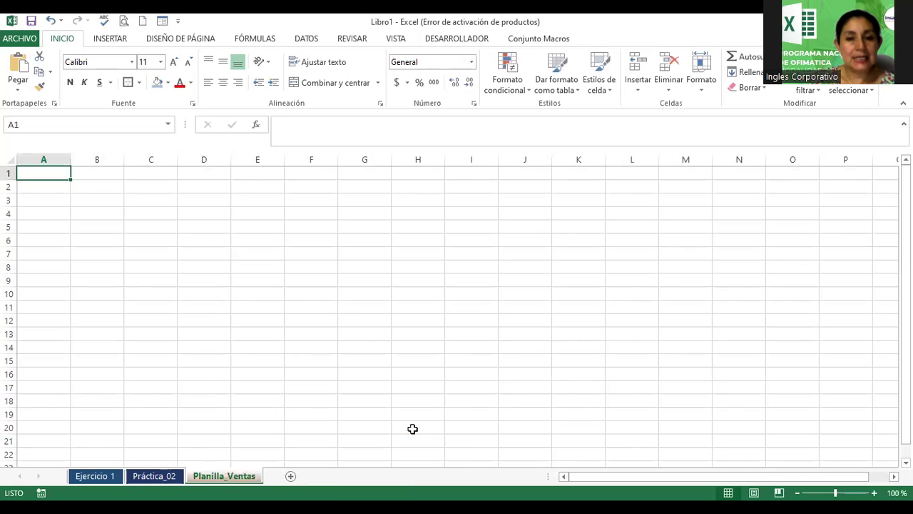
- Switch between the three coloured worksheets to review their tabs, and return to Ejercicio 1
{"action": "left_click", "coordinate": [149, 476]}
{"action": "left_click", "coordinate": [120, 476]}
{"action": "left_click", "coordinate": [131, 479]}
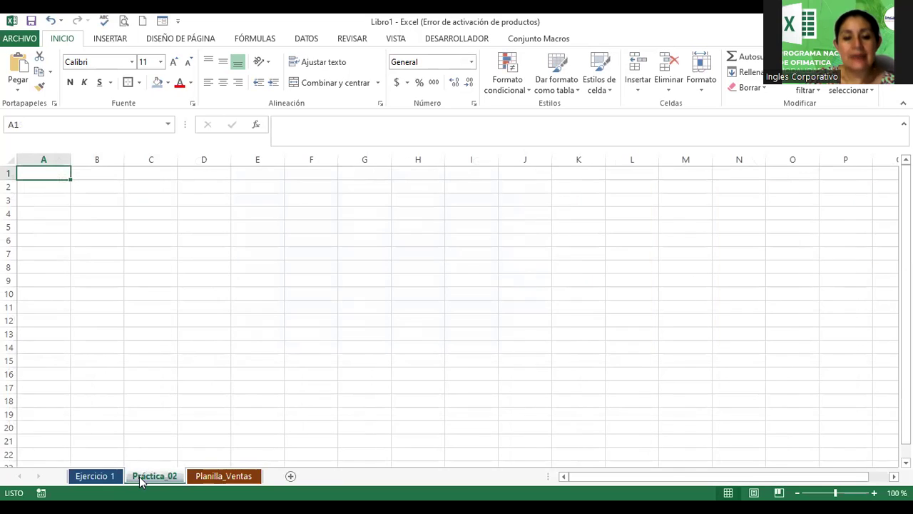
{"action": "left_click", "coordinate": [197, 478]}
{"action": "left_click", "coordinate": [164, 478]}
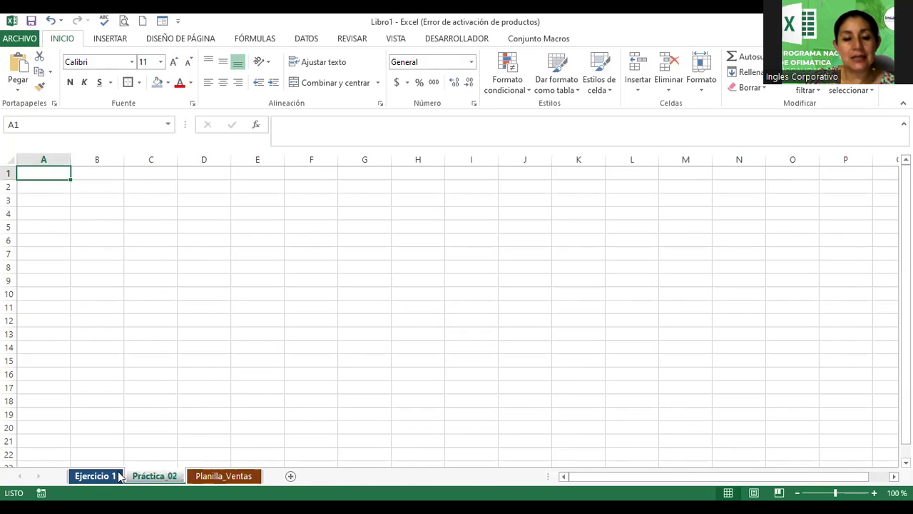
{"action": "left_click", "coordinate": [118, 476]}
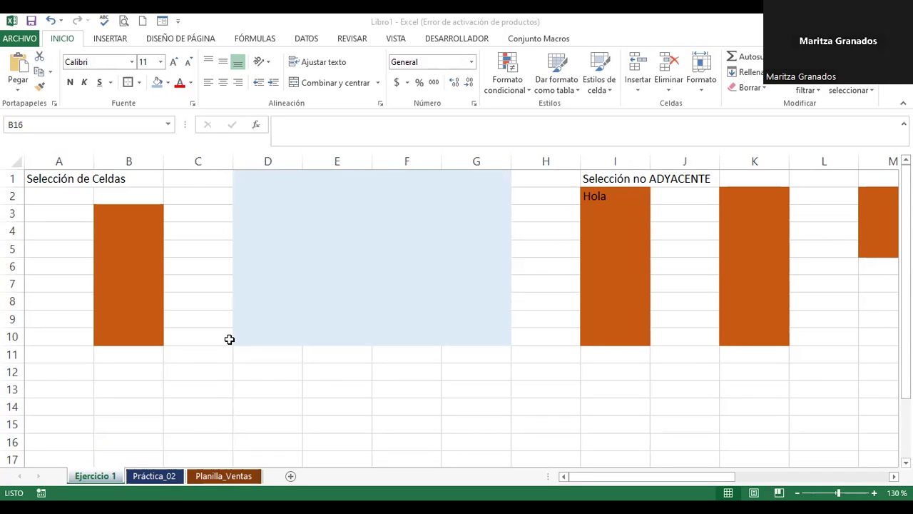
- Review the tab colour palettes of the Práctica_02 and Planilla_Ventas sheets without changing their colours
{"action": "left_click", "coordinate": [152, 477]}
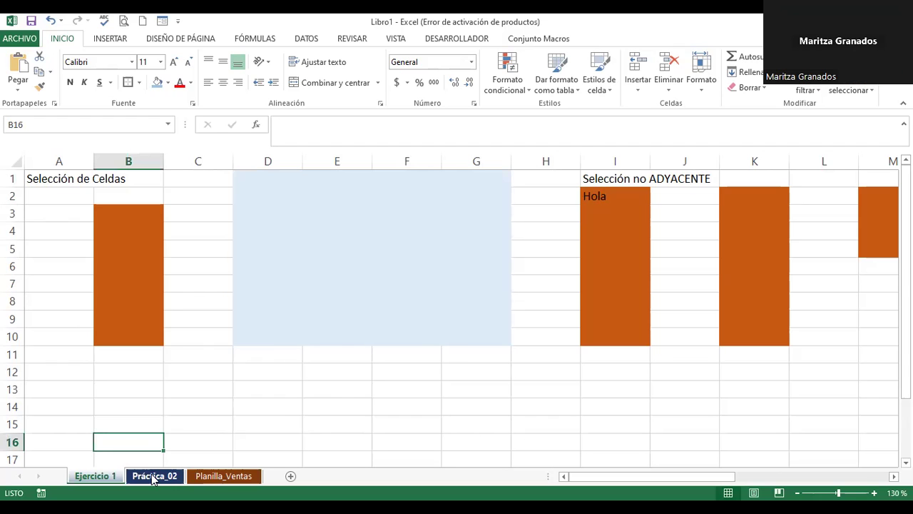
{"action": "right_click", "coordinate": [151, 478]}
{"action": "mouse_move", "coordinate": [225, 419]}
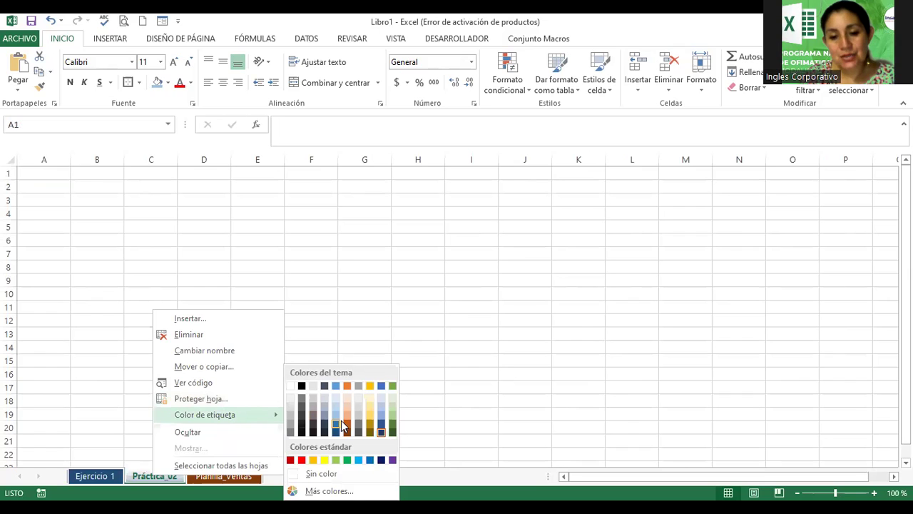
{"action": "right_click", "coordinate": [242, 482]}
{"action": "mouse_move", "coordinate": [364, 420]}
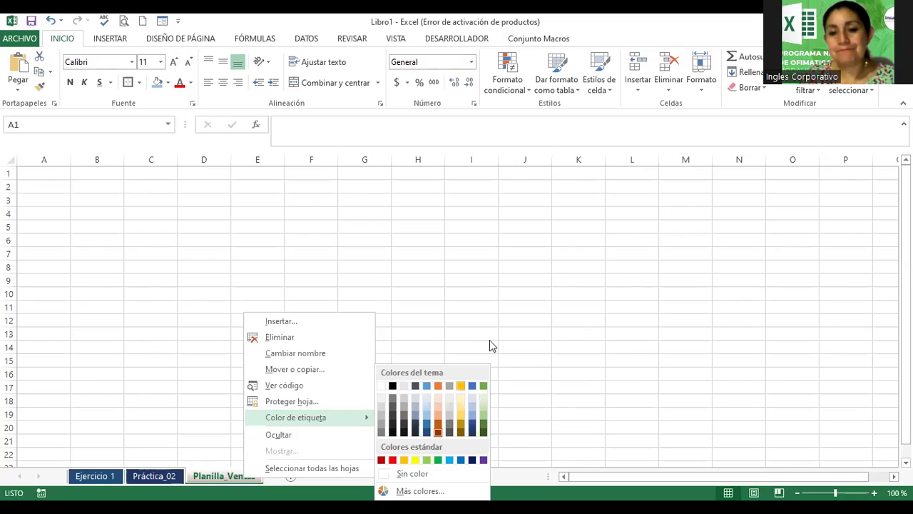
{"action": "left_click", "coordinate": [490, 345]}
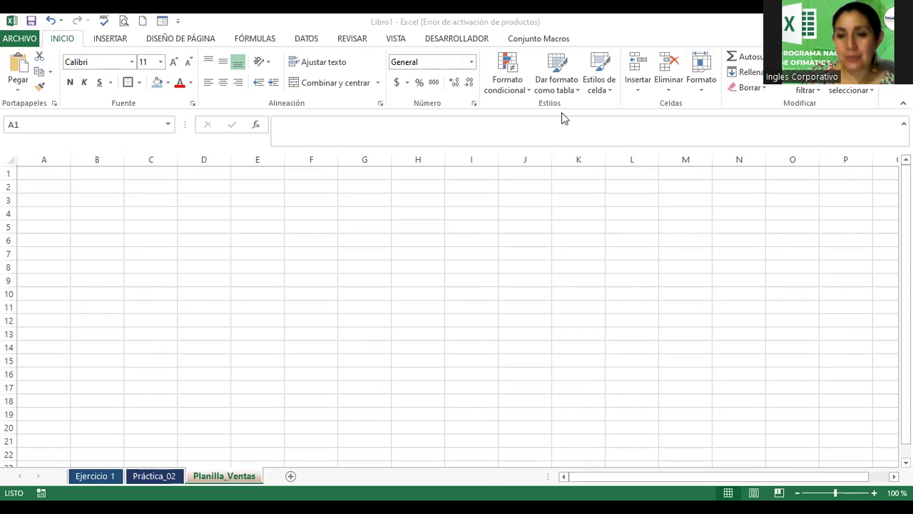
- Return to the Ejercicio 1 sheet and select the range A15:D16
{"action": "left_click", "coordinate": [100, 477]}
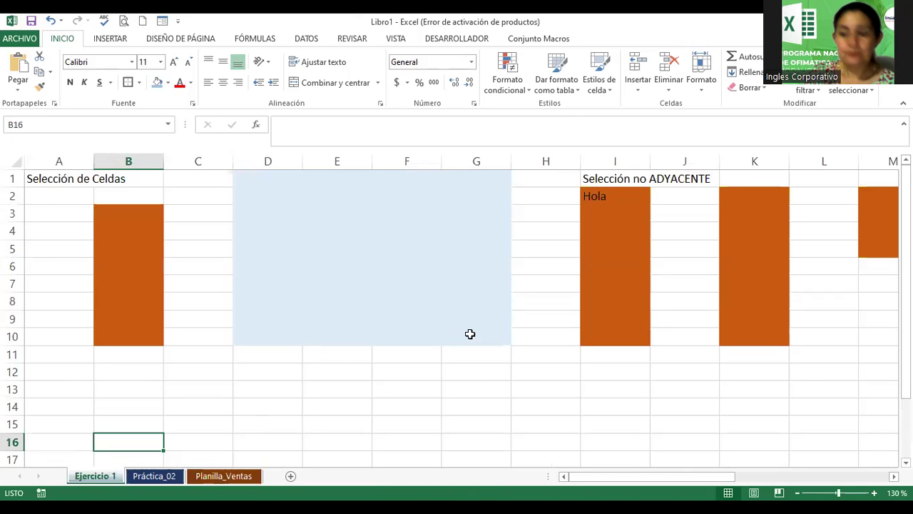
{"action": "scroll", "coordinate": [430, 433], "scroll_direction": "down", "scroll_amount": 2}
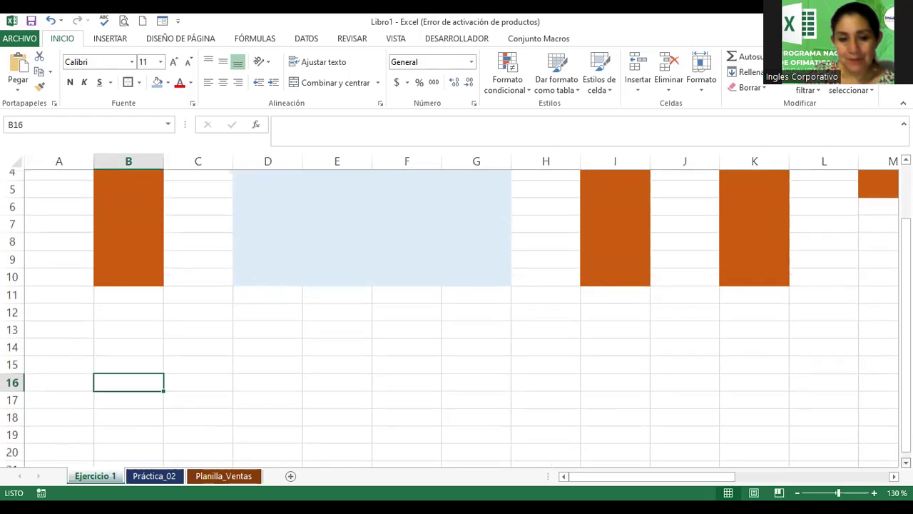
{"action": "left_click", "coordinate": [52, 354]}
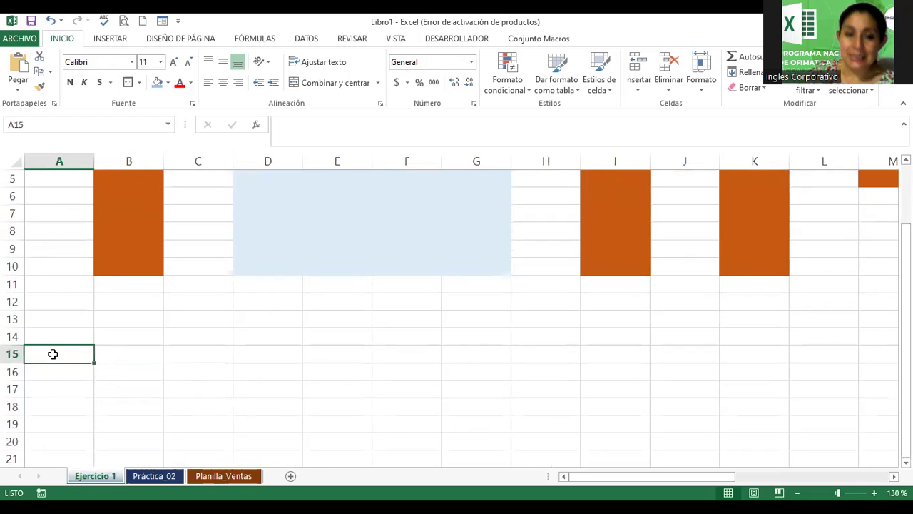
{"action": "left_click_drag", "start_coordinate": [61, 352], "coordinate": [287, 374]}
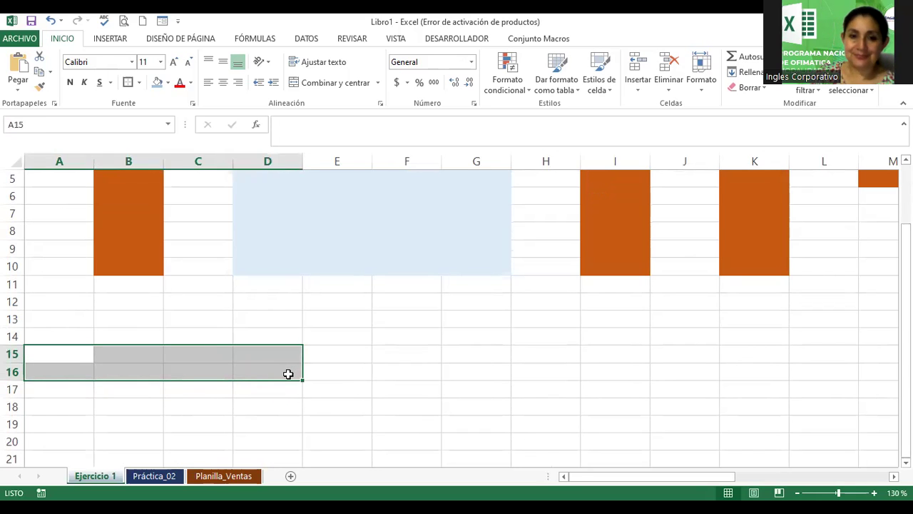
{"action": "left_click", "coordinate": [56, 351]}
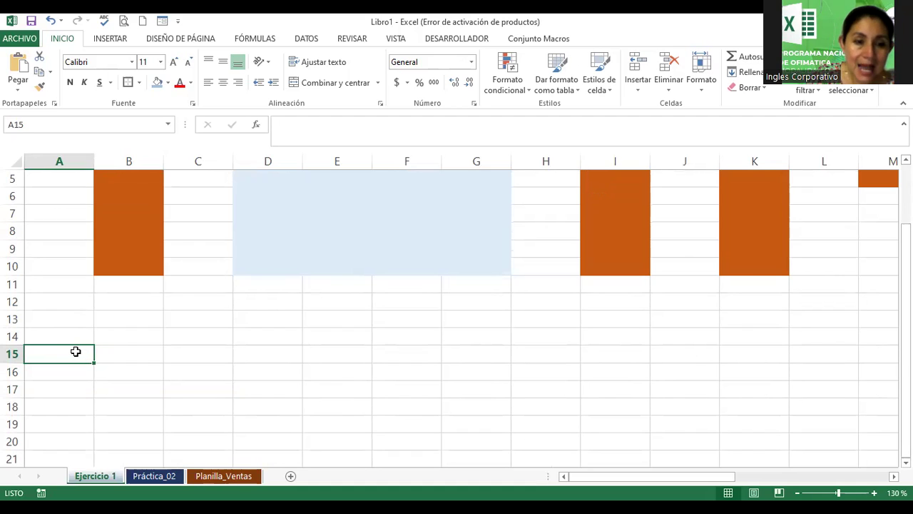
{"action": "left_click_drag", "start_coordinate": [81, 350], "coordinate": [242, 372]}
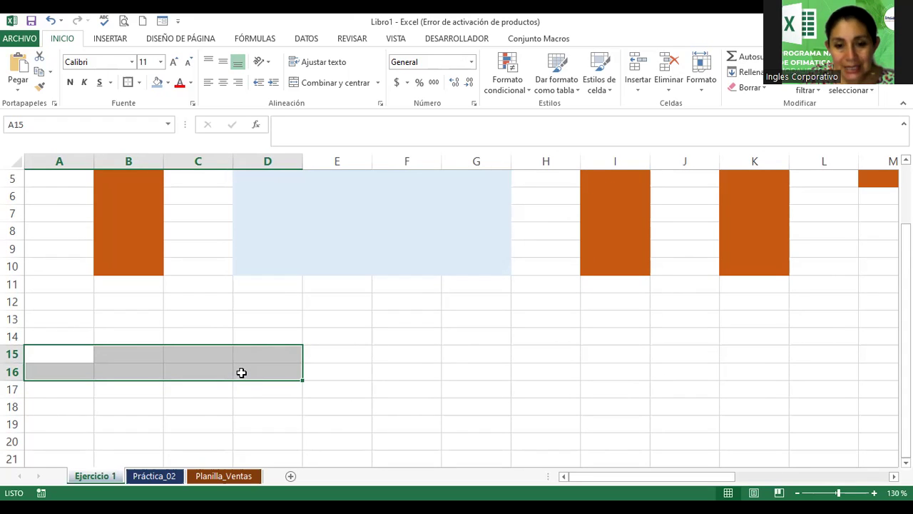
- Add the non-adjacent ranges F15:G20, I15:I20 and K15:L20 to the current selection
{"action": "left_click", "coordinate": [414, 352]}
{"action": "left_click_drag", "start_coordinate": [413, 353], "coordinate": [478, 438]}
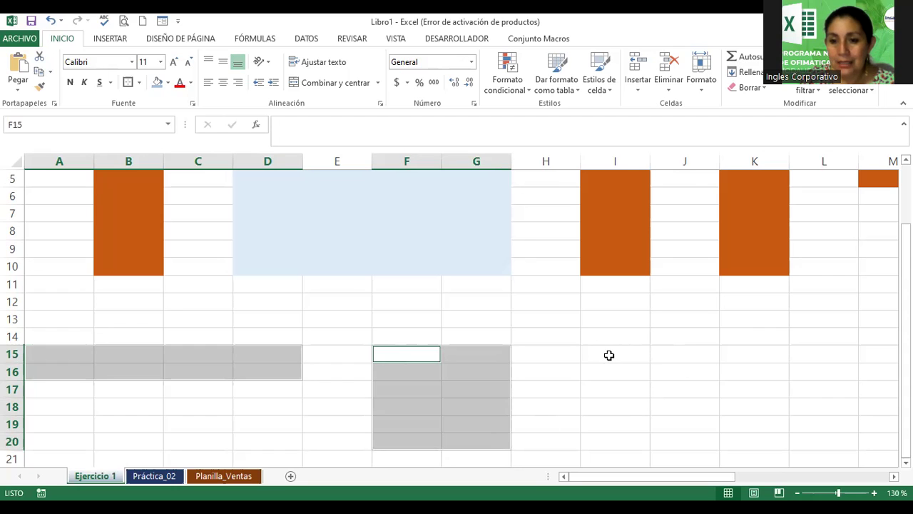
{"action": "left_click_drag", "start_coordinate": [608, 354], "coordinate": [613, 443]}
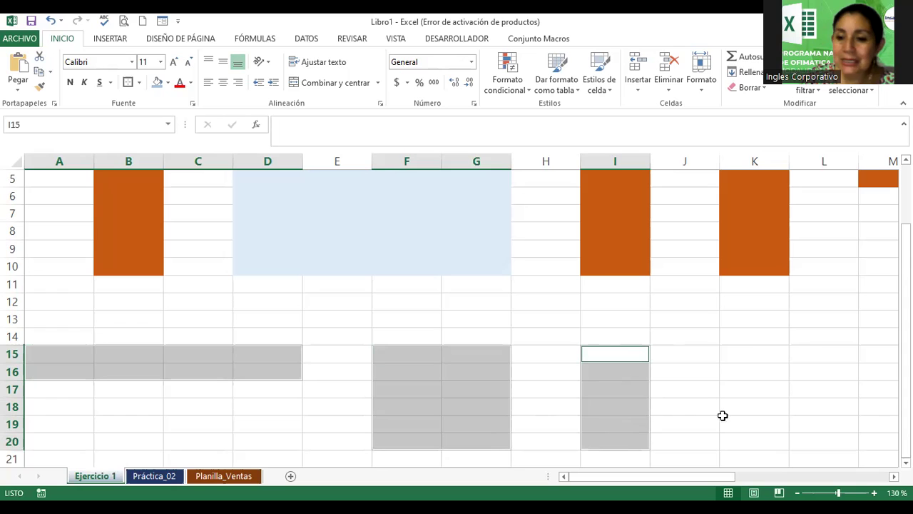
{"action": "left_click_drag", "start_coordinate": [745, 350], "coordinate": [812, 442]}
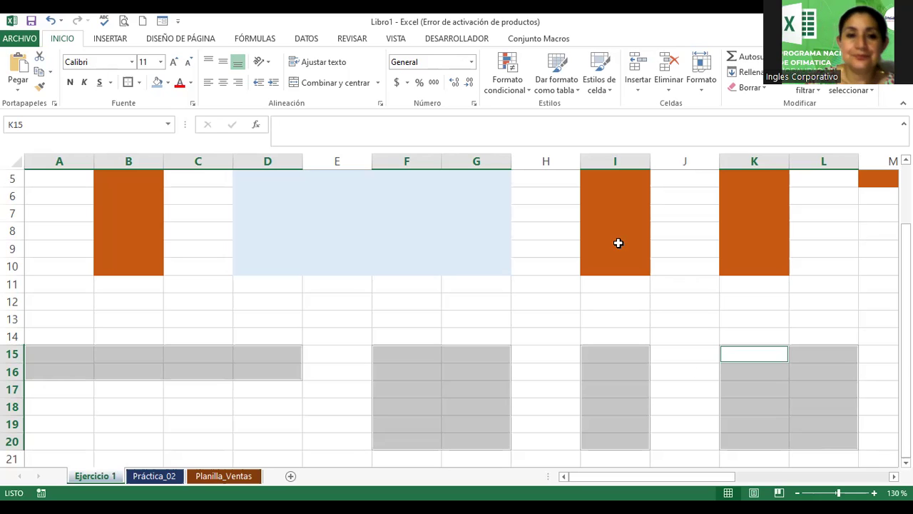
- Fill the selected ranges with a medium gold theme shade, and give them all borders plus a thick box border
{"action": "left_click", "coordinate": [169, 83]}
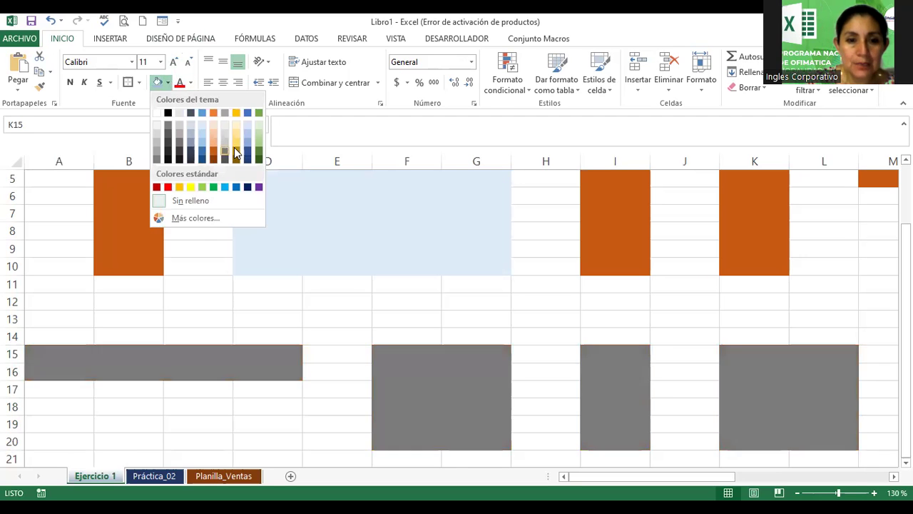
{"action": "left_click", "coordinate": [236, 139]}
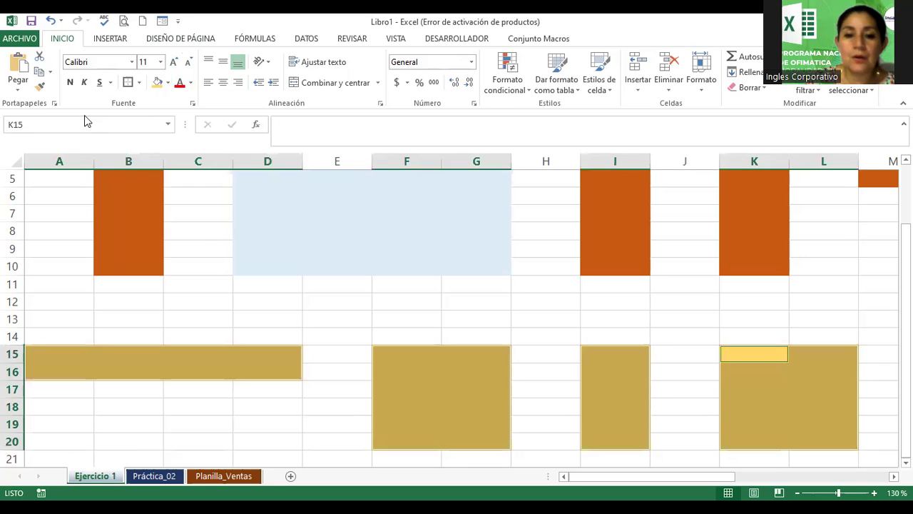
{"action": "left_click", "coordinate": [140, 82]}
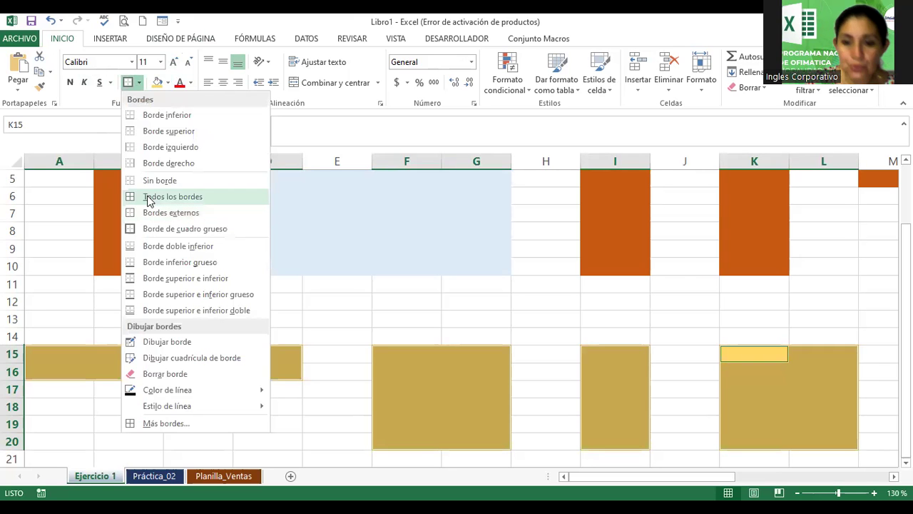
{"action": "left_click", "coordinate": [148, 201]}
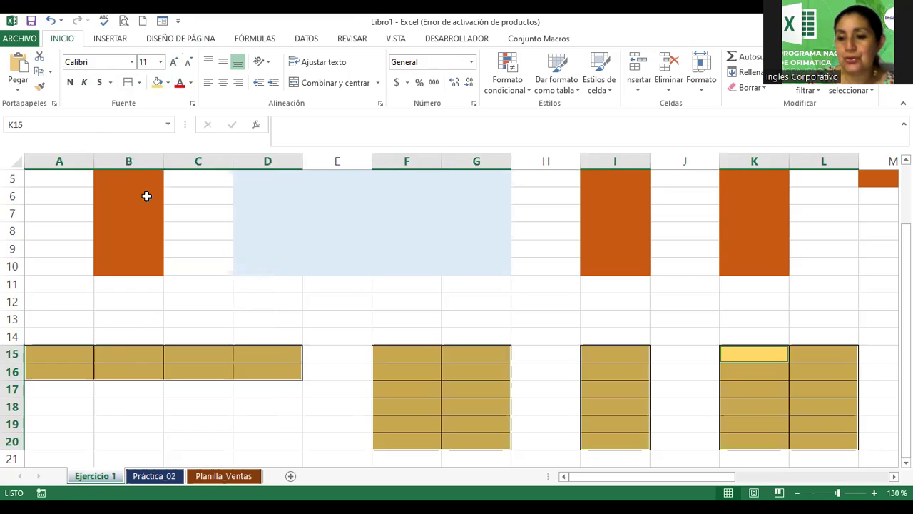
{"action": "left_click", "coordinate": [140, 83]}
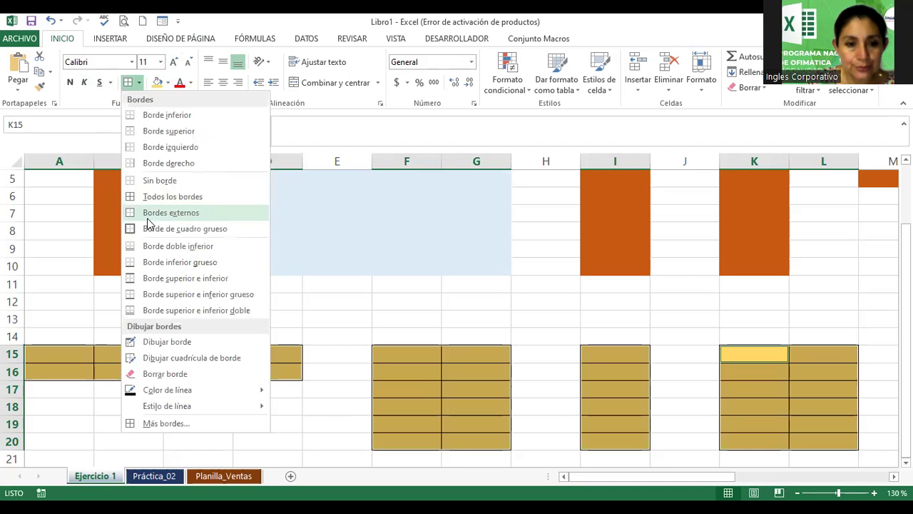
{"action": "left_click", "coordinate": [148, 230]}
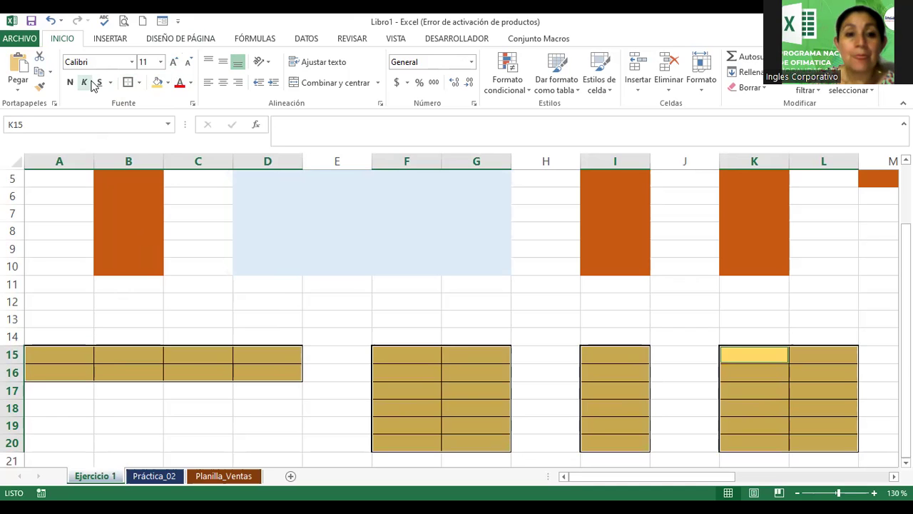
- Change the selected ranges' fill to a lighter gold theme shade, and reapply all borders followed by a thick box border
{"action": "left_click", "coordinate": [168, 83]}
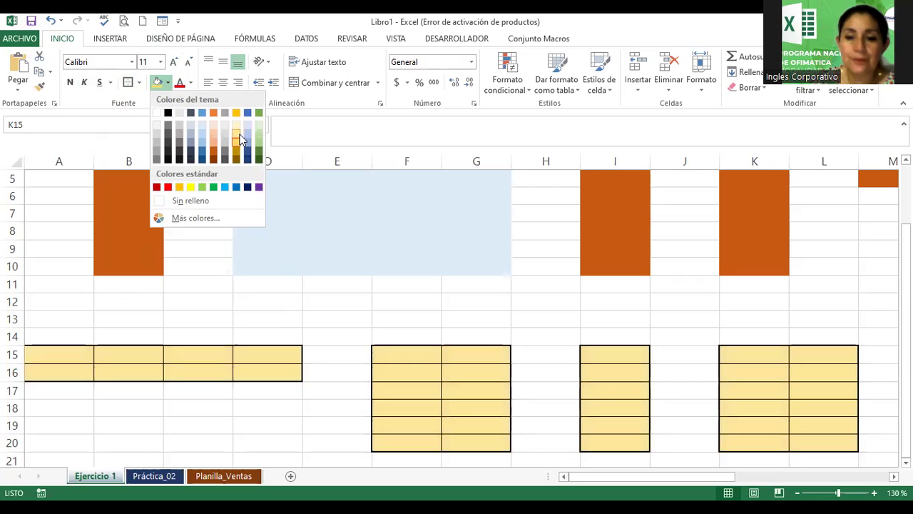
{"action": "left_click", "coordinate": [239, 137]}
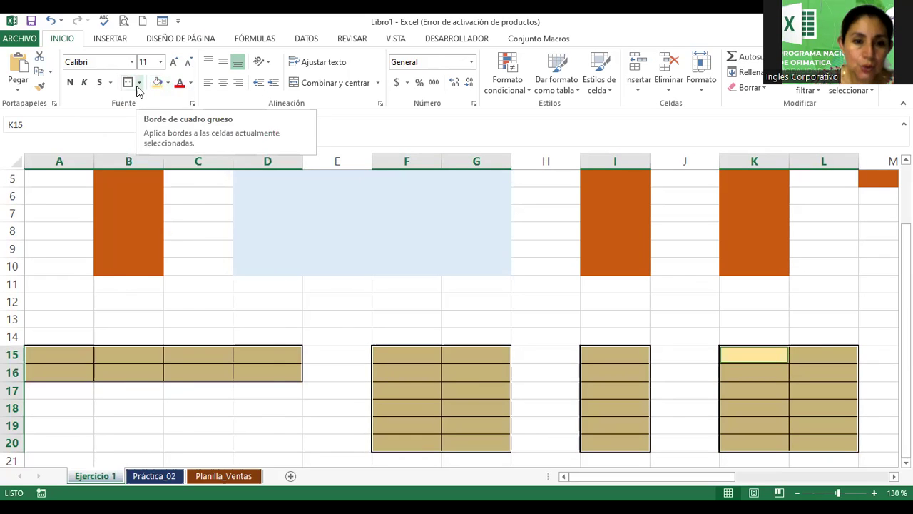
{"action": "left_click", "coordinate": [138, 84]}
{"action": "left_click", "coordinate": [134, 200]}
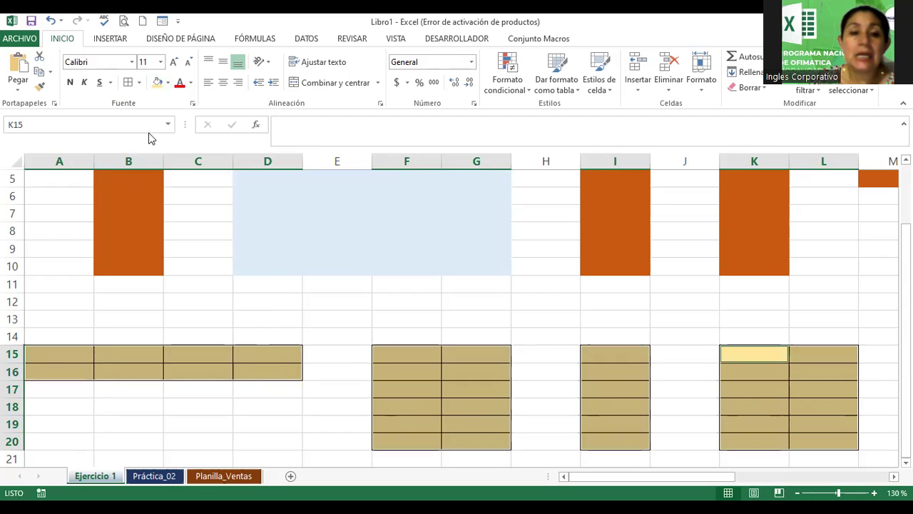
{"action": "left_click", "coordinate": [139, 83]}
{"action": "left_click", "coordinate": [165, 229]}
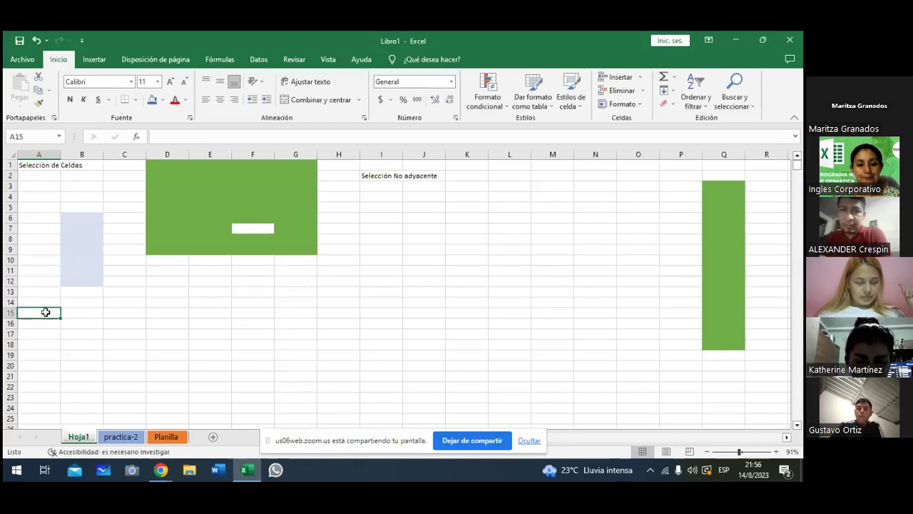
{"action": "left_click_drag", "start_coordinate": [45, 312], "coordinate": [47, 325]}
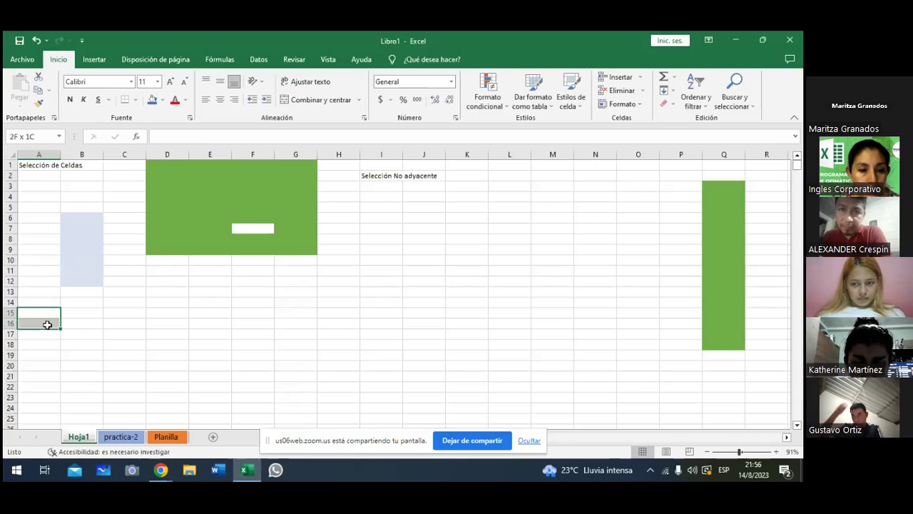
{"action": "left_click_drag", "start_coordinate": [47, 325], "coordinate": [47, 325]}
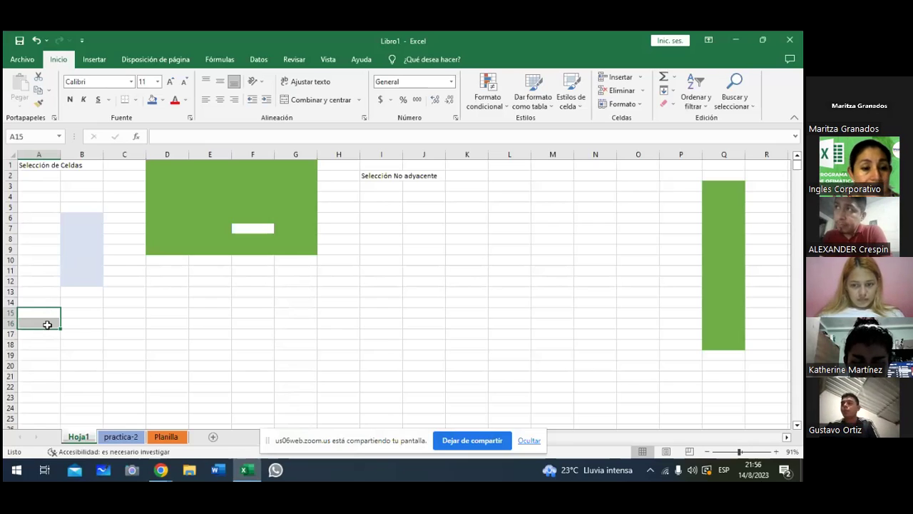
{"action": "left_click", "coordinate": [40, 165]}
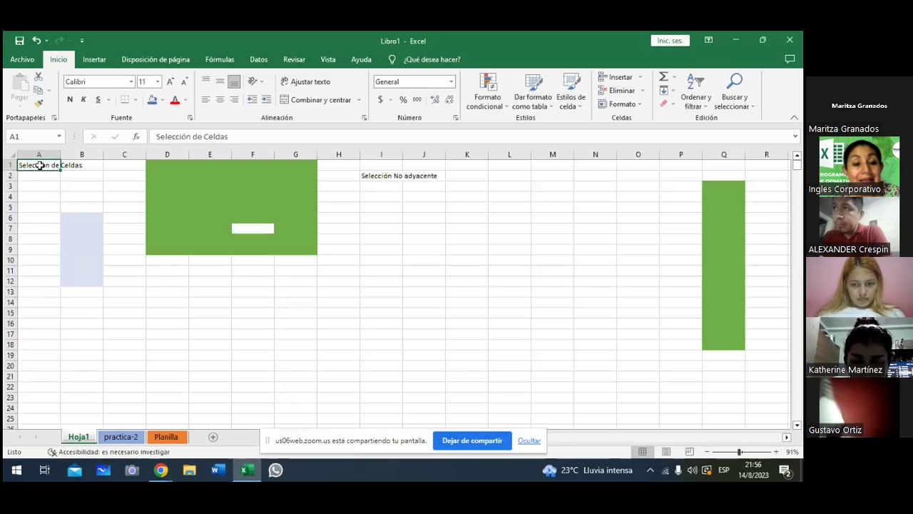
{"action": "mouse_move", "coordinate": [41, 167]}
{"action": "left_mouse_down"}
{"action": "mouse_move", "coordinate": [36, 236]}
{"action": "mouse_move", "coordinate": [69, 182]}
{"action": "mouse_move", "coordinate": [179, 163]}
{"action": "mouse_move", "coordinate": [183, 272]}
{"action": "left_mouse_up"}
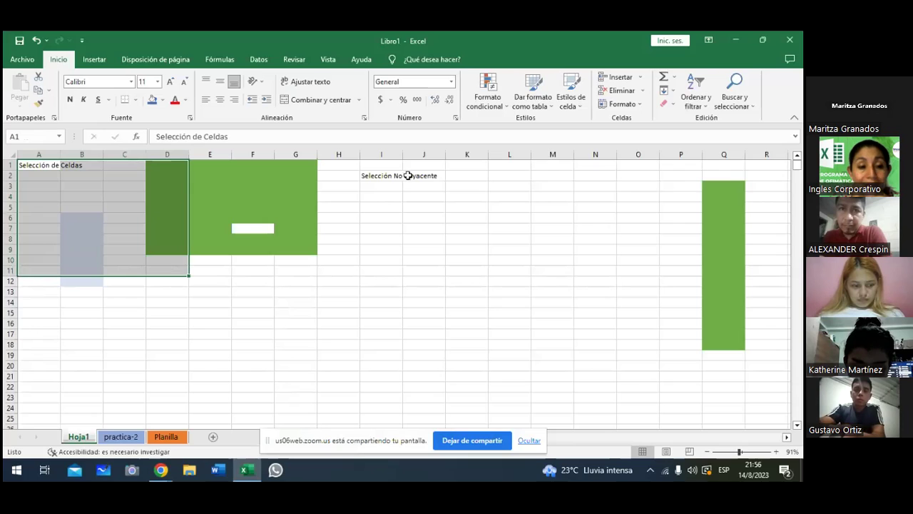
{"action": "left_click", "coordinate": [107, 310]}
{"action": "left_click", "coordinate": [57, 163], "text": "shift"}
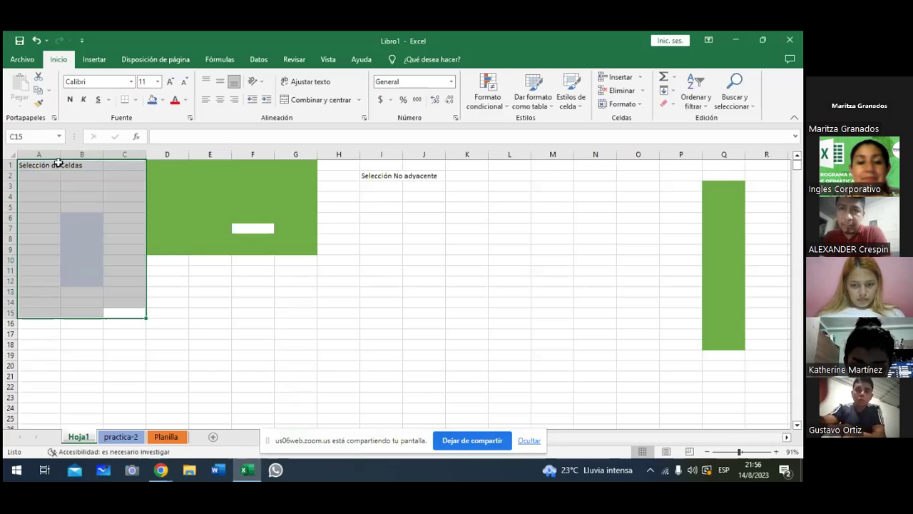
{"action": "left_click_drag", "start_coordinate": [41, 167], "coordinate": [45, 170]}
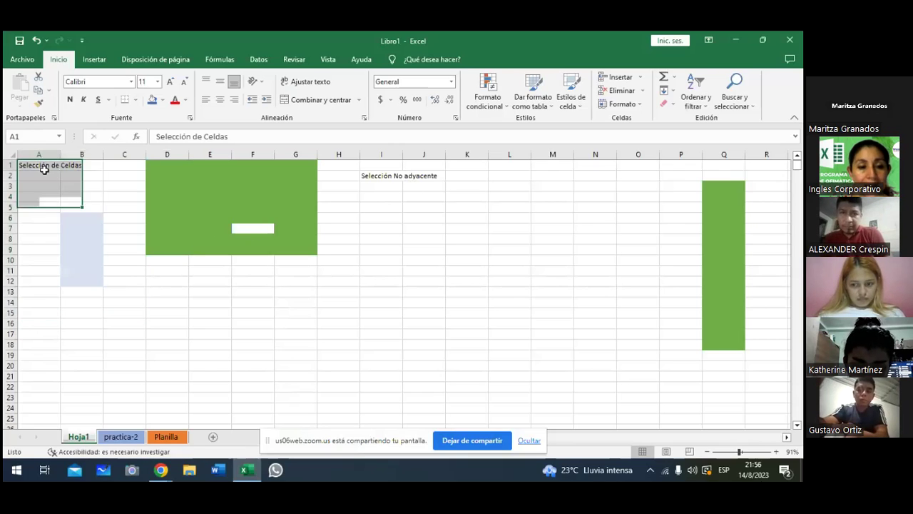
{"action": "left_click", "coordinate": [45, 169]}
- Enlarge the Hoja1 sheet to 115% and select the range A15:D16
{"action": "scroll", "coordinate": [39, 157], "scroll_direction": "up", "scroll_amount": 2, "text": "ctrl"}
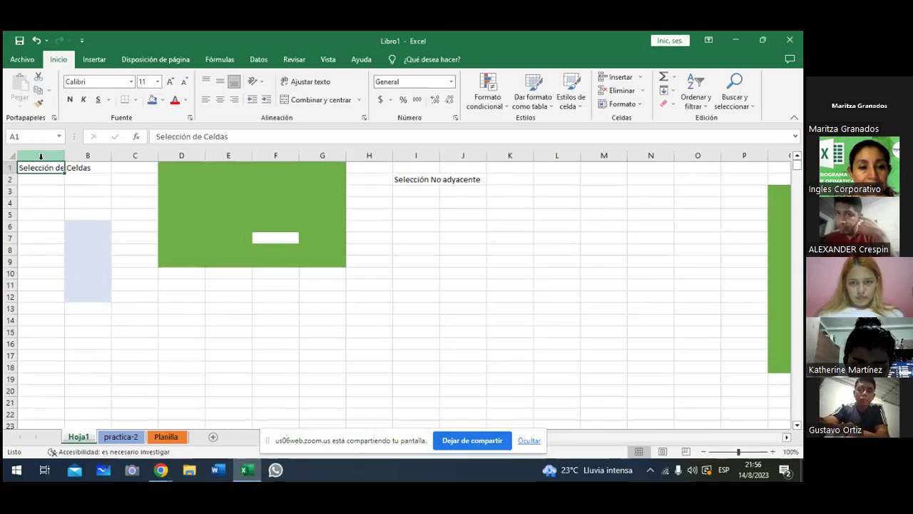
{"action": "left_click", "coordinate": [42, 363]}
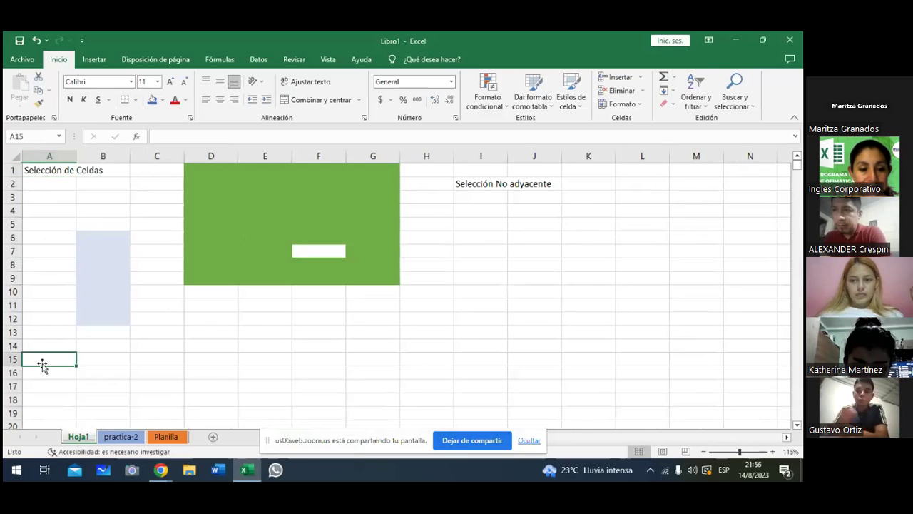
{"action": "left_click_drag", "start_coordinate": [43, 359], "coordinate": [206, 366]}
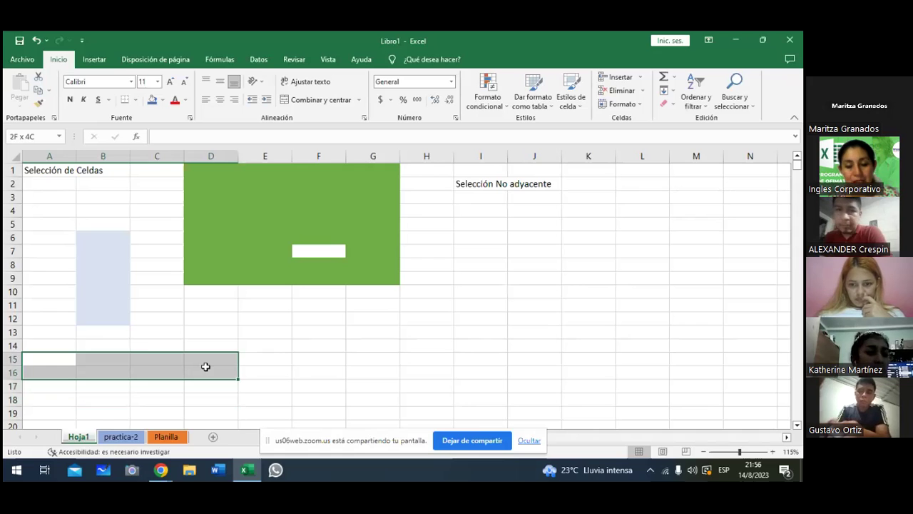
{"action": "left_click_drag", "start_coordinate": [205, 366], "coordinate": [205, 366]}
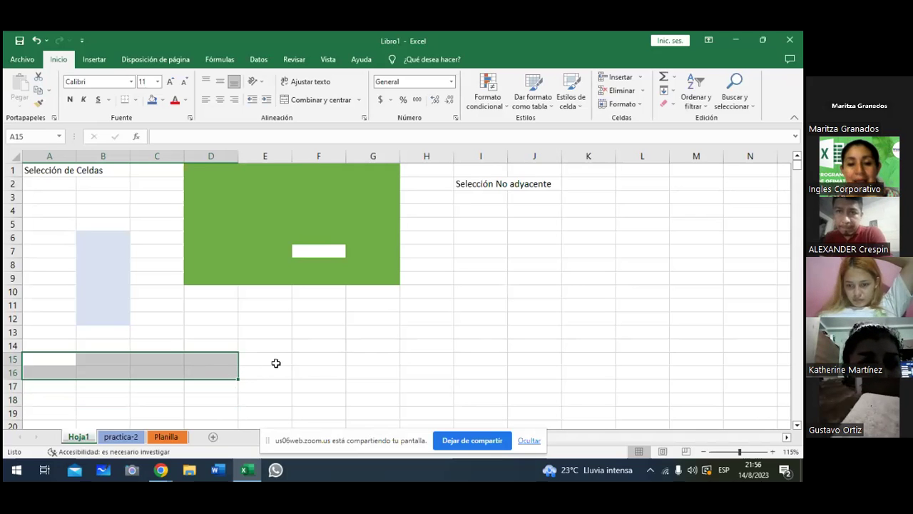
- Try to add the cells F15, G15 and G16 to the selection individually, and clear the whole selection
{"action": "left_click", "coordinate": [320, 362], "text": "ctrl"}
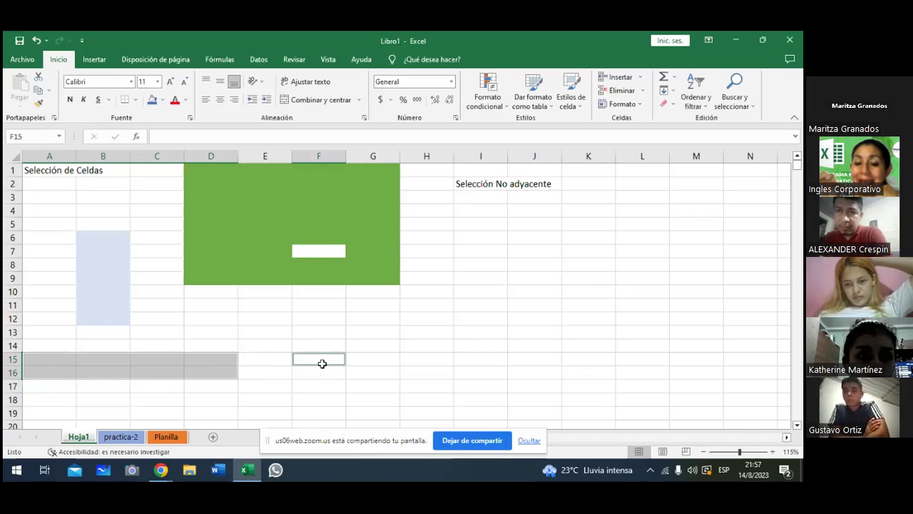
{"action": "left_click", "coordinate": [381, 359], "text": "ctrl"}
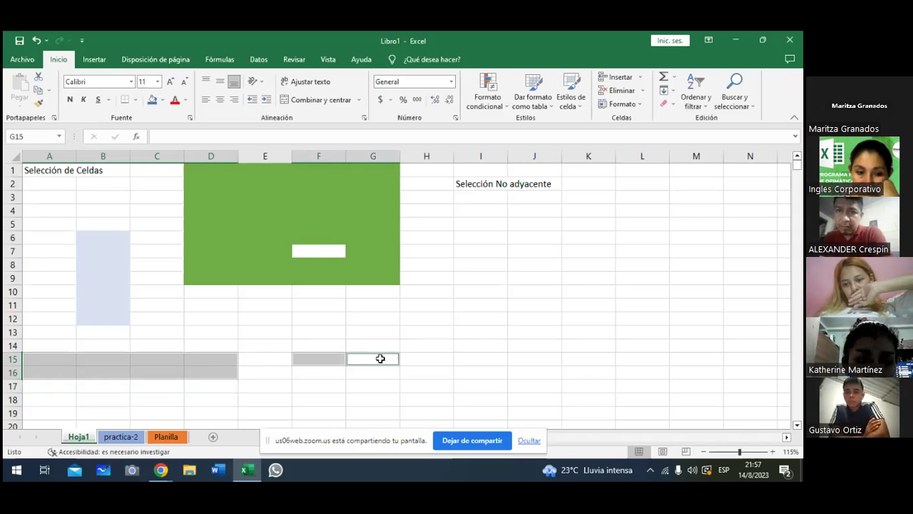
{"action": "left_click", "coordinate": [383, 377], "text": "ctrl"}
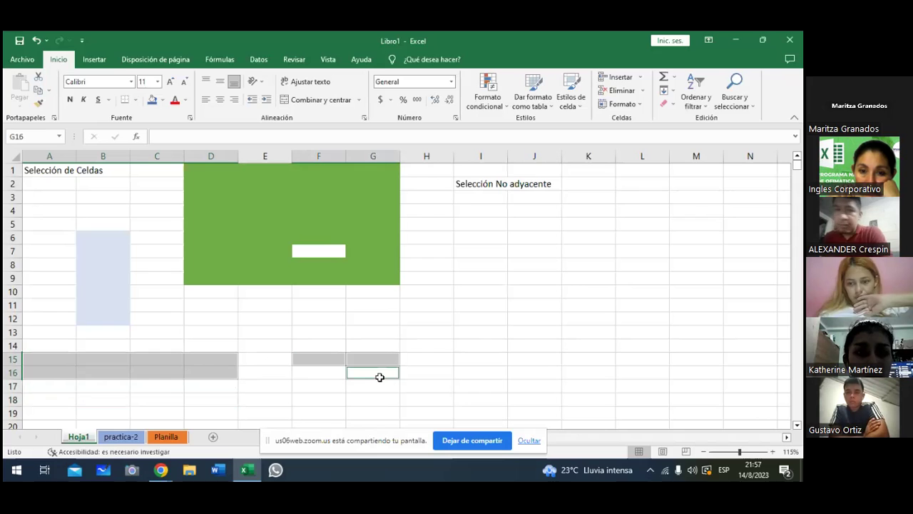
{"action": "left_click", "coordinate": [379, 377], "text": "ctrl"}
{"action": "left_click", "coordinate": [380, 359], "text": "ctrl"}
{"action": "left_click", "coordinate": [385, 373], "text": "ctrl"}
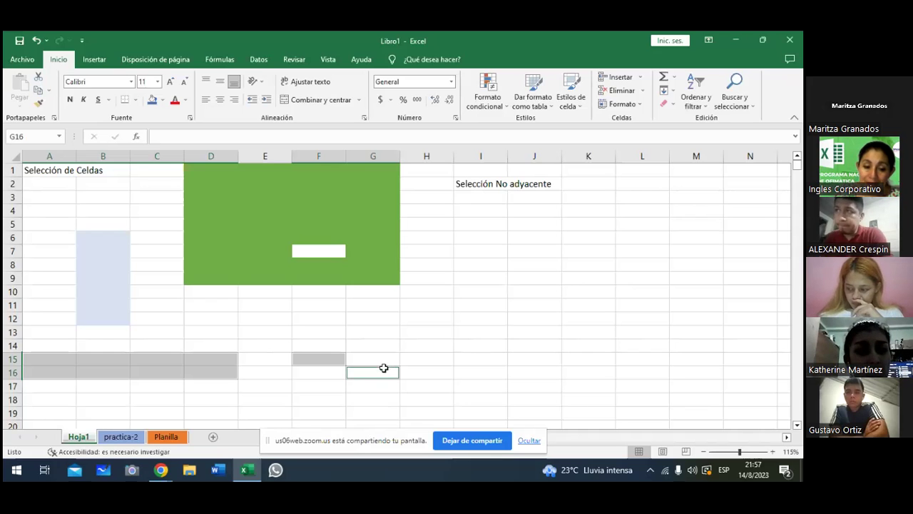
{"action": "left_click", "coordinate": [391, 376], "text": "ctrl"}
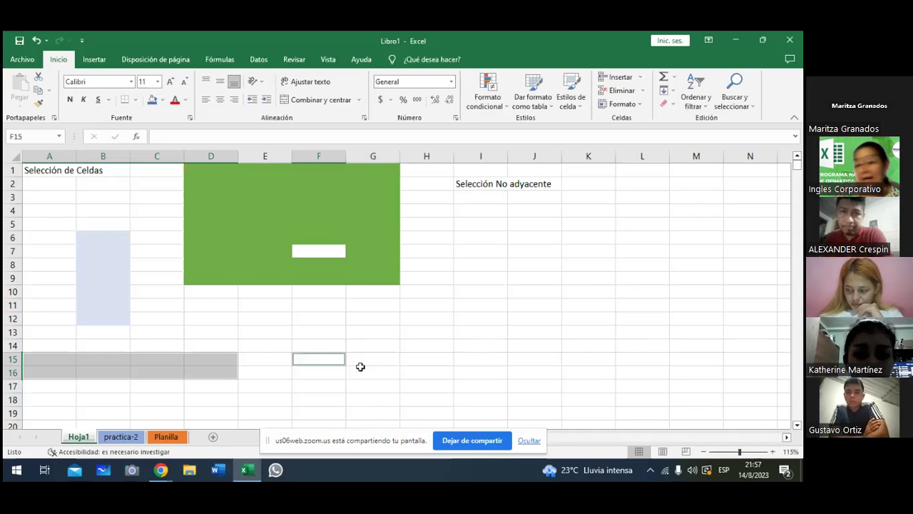
{"action": "left_click", "coordinate": [171, 365]}
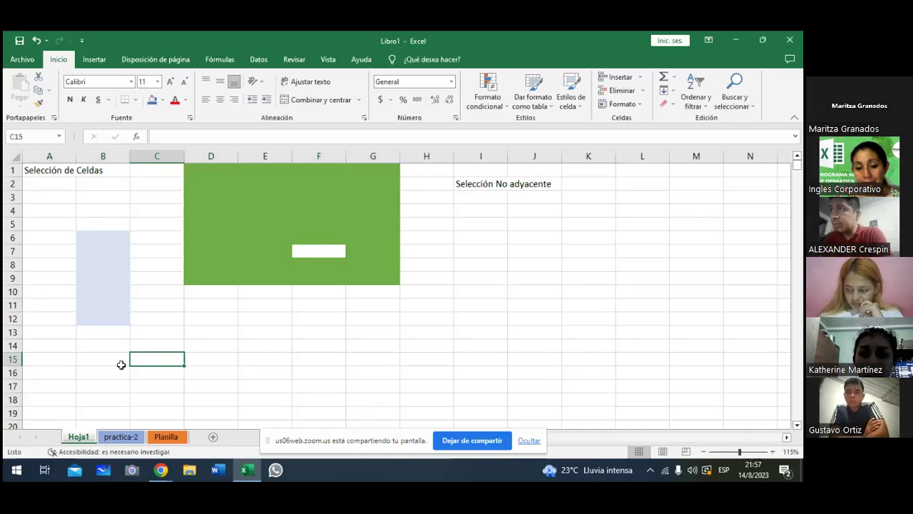
- Select the range A15:D16 again and add the non-adjacent block F15:G16 to the selection cell by cell
{"action": "left_click", "coordinate": [67, 361]}
{"action": "left_click_drag", "start_coordinate": [58, 357], "coordinate": [218, 371]}
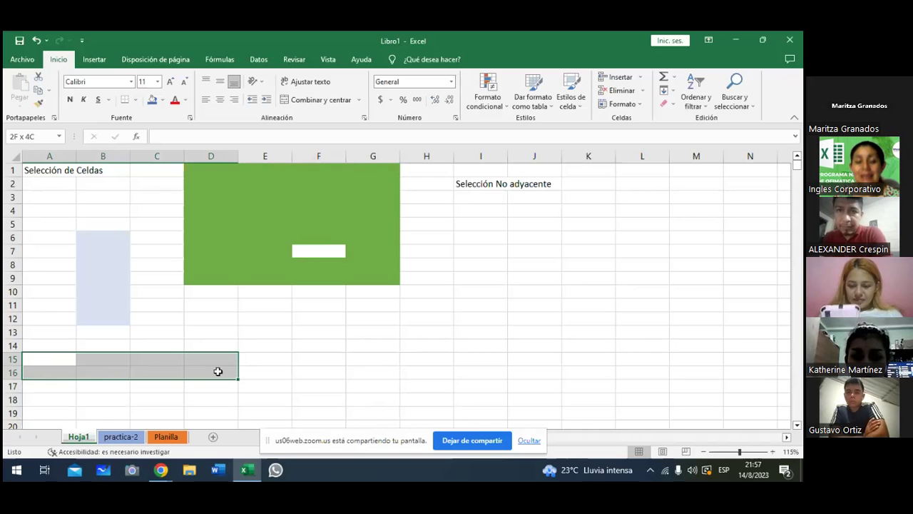
{"action": "left_click_drag", "start_coordinate": [219, 371], "coordinate": [219, 370]}
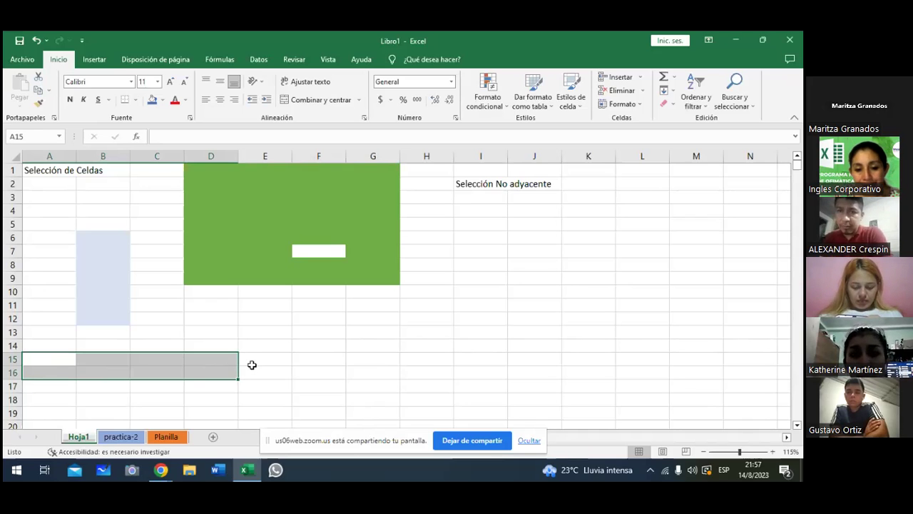
{"action": "left_click", "coordinate": [323, 360], "text": "ctrl"}
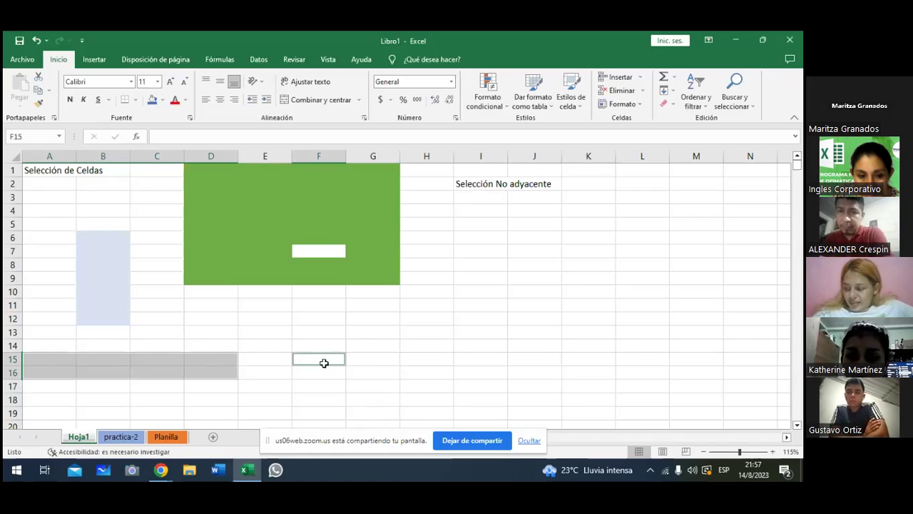
{"action": "left_click", "coordinate": [372, 359], "text": "ctrl"}
{"action": "left_click", "coordinate": [377, 377], "text": "ctrl"}
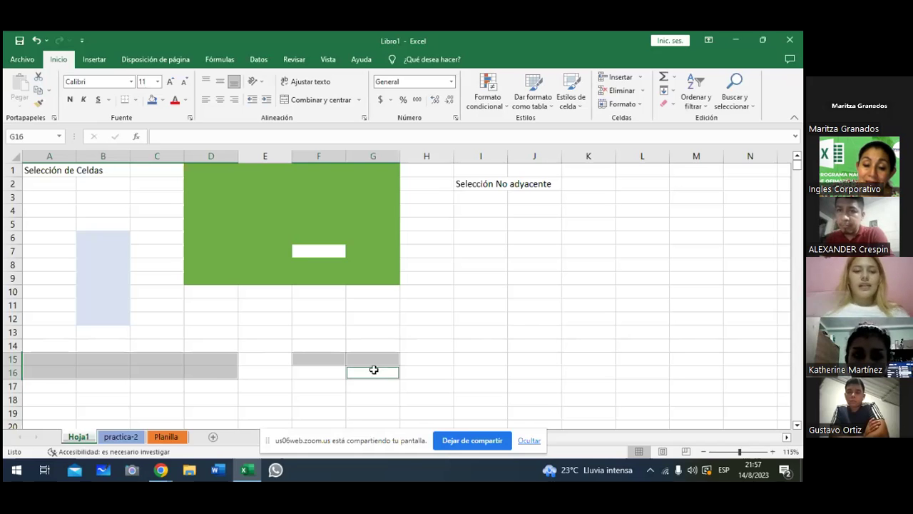
{"action": "left_click", "coordinate": [336, 370], "text": "ctrl"}
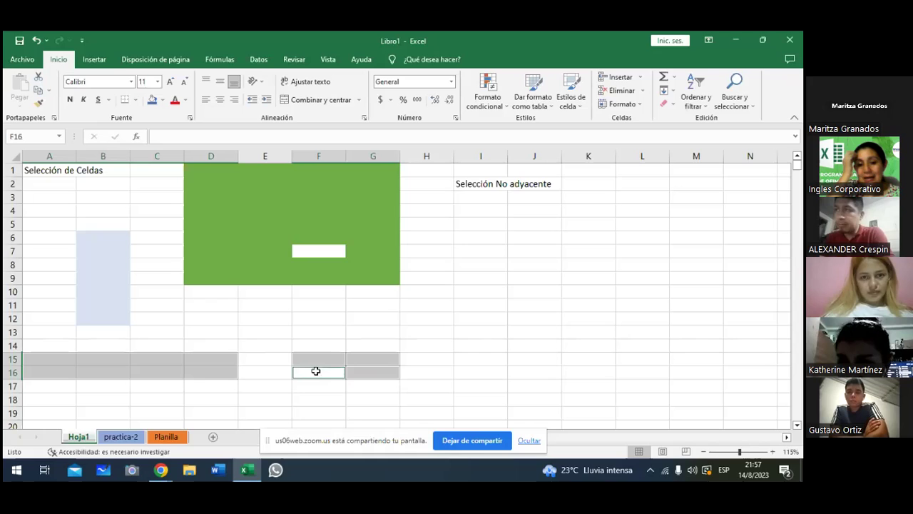
{"action": "left_click", "coordinate": [305, 373], "text": "ctrl"}
{"action": "left_click", "coordinate": [305, 374], "text": "ctrl"}
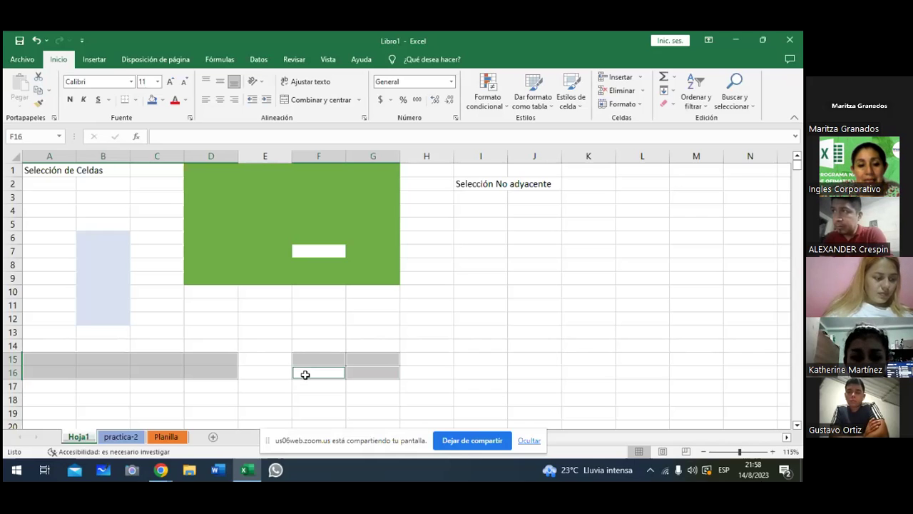
- Add the non-adjacent cells I15 and I20 to the current selection
{"action": "left_click", "coordinate": [482, 360], "text": "ctrl"}
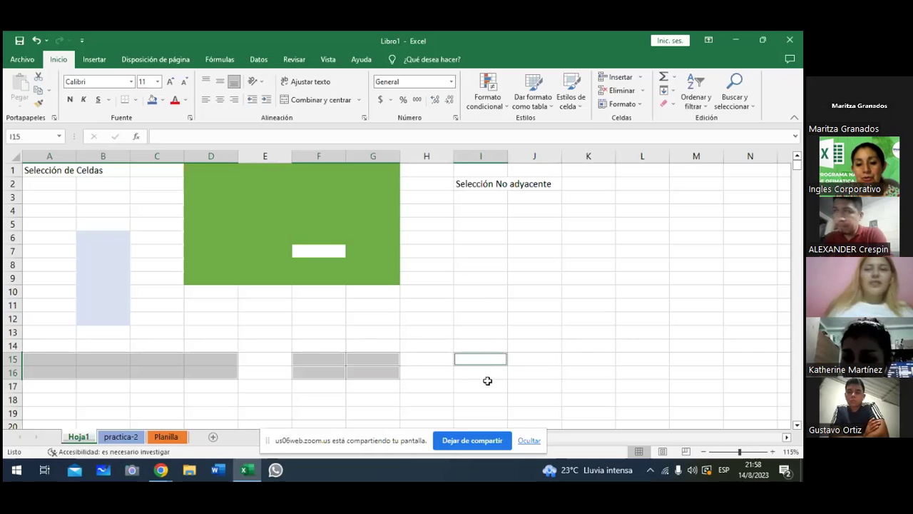
{"action": "left_click", "coordinate": [483, 360], "text": "ctrl"}
{"action": "left_click", "coordinate": [483, 359], "text": "ctrl"}
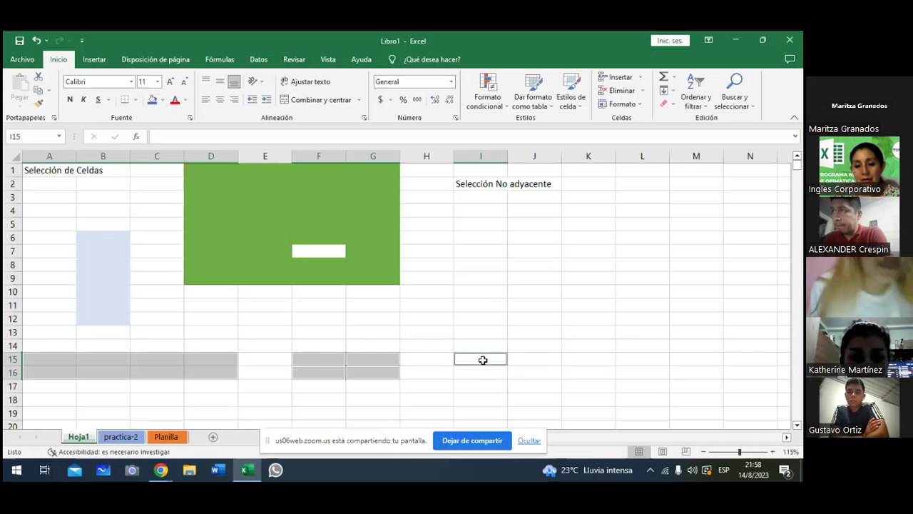
{"action": "left_click", "coordinate": [487, 426], "text": "ctrl"}
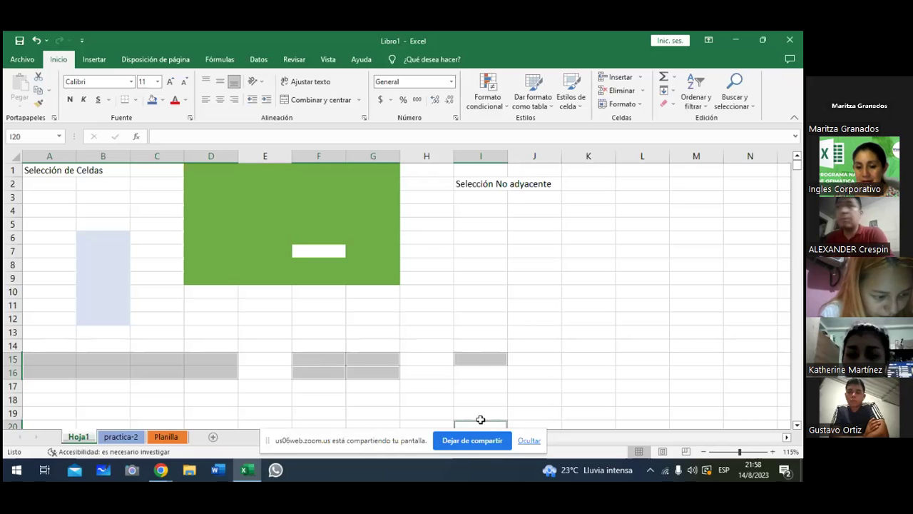
- Try to add the cells I16, I17 and I18 to the selection one by one, and clear the whole selection
{"action": "left_click", "coordinate": [480, 370], "text": "ctrl"}
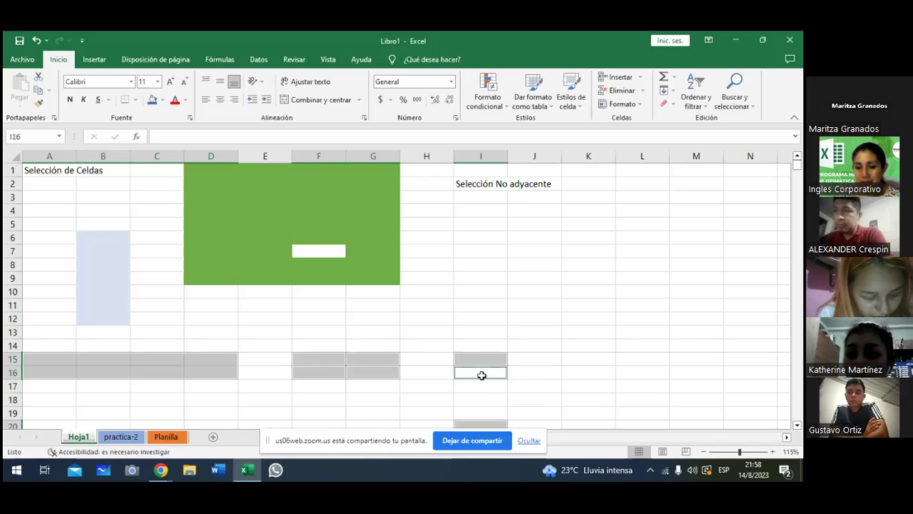
{"action": "left_click", "coordinate": [484, 384], "text": "ctrl"}
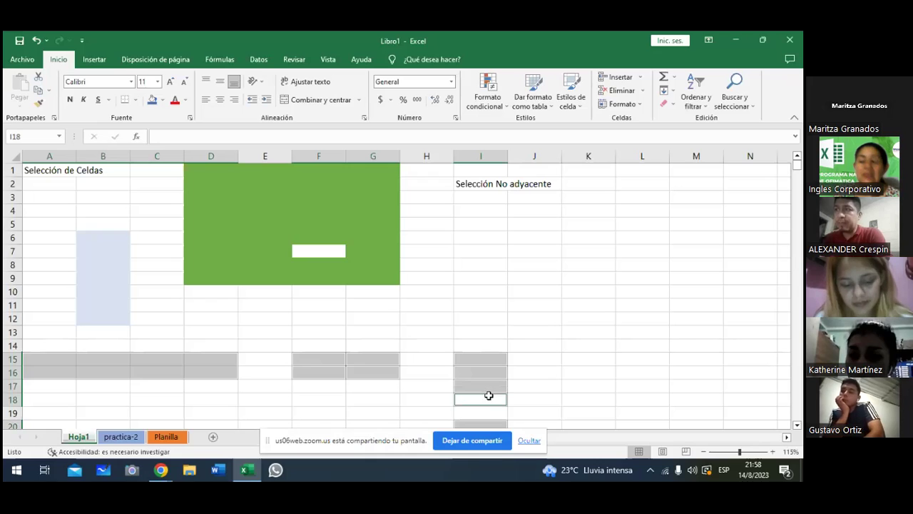
{"action": "left_click", "coordinate": [485, 384], "text": "ctrl"}
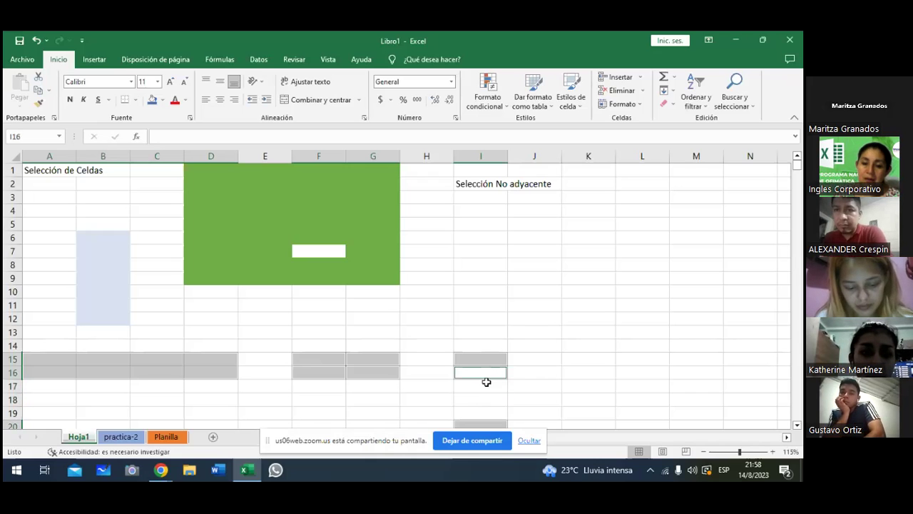
{"action": "left_click", "coordinate": [486, 372], "text": "ctrl"}
{"action": "left_click", "coordinate": [487, 383], "text": "ctrl"}
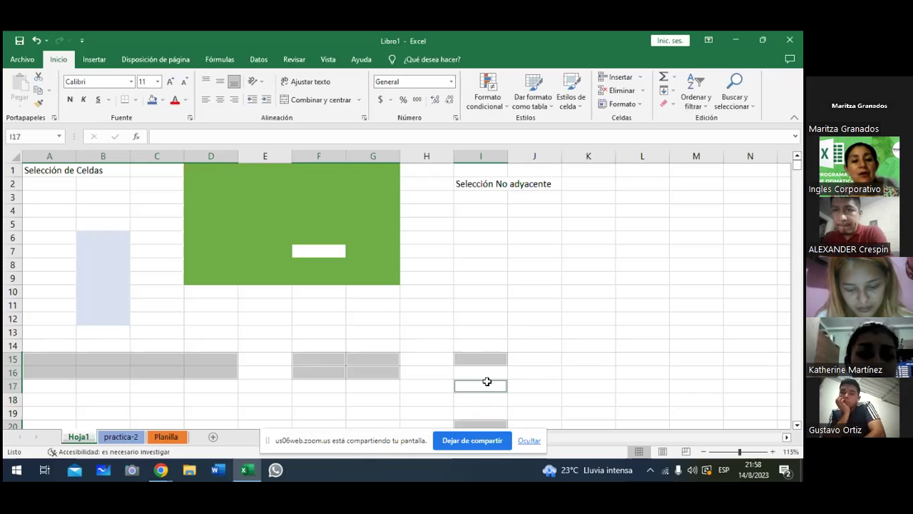
{"action": "left_click", "coordinate": [485, 386], "text": "ctrl"}
{"action": "left_click", "coordinate": [480, 366], "text": "ctrl"}
{"action": "left_click", "coordinate": [480, 367], "text": "ctrl"}
{"action": "left_click", "coordinate": [481, 367], "text": "ctrl"}
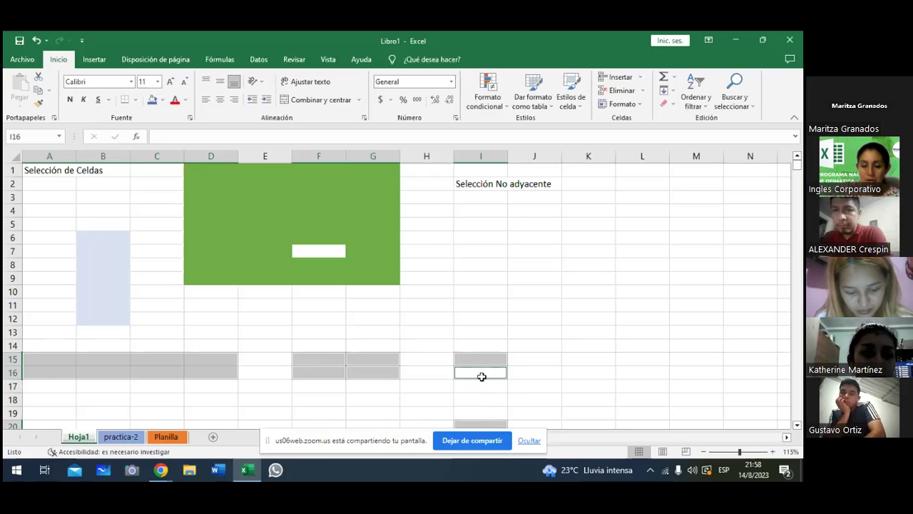
{"action": "left_click", "coordinate": [482, 386], "text": "ctrl"}
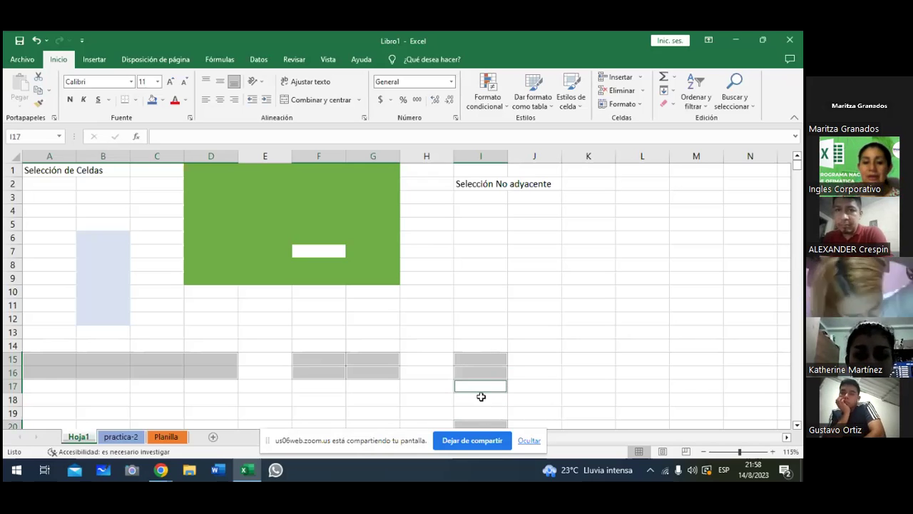
{"action": "left_click", "coordinate": [482, 385], "text": "ctrl"}
{"action": "left_click", "coordinate": [490, 374], "text": "ctrl"}
{"action": "left_click", "coordinate": [484, 394], "text": "ctrl"}
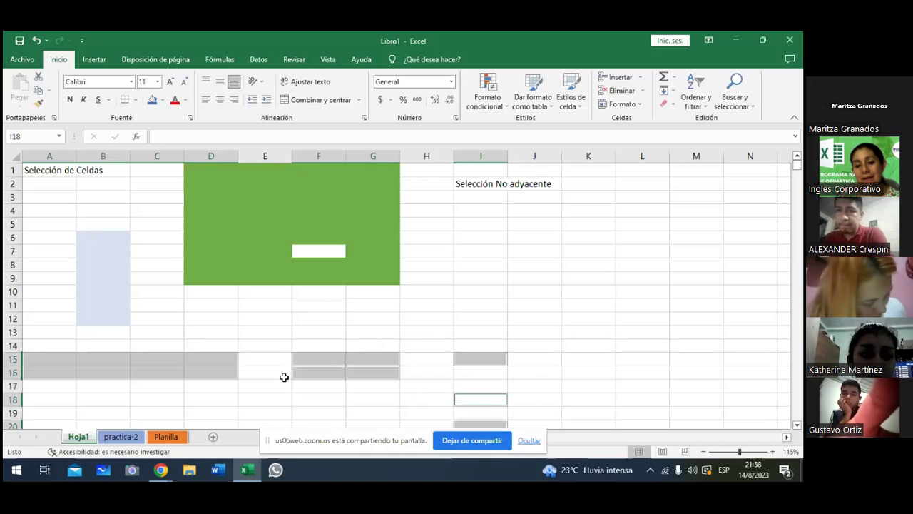
{"action": "left_click", "coordinate": [543, 372]}
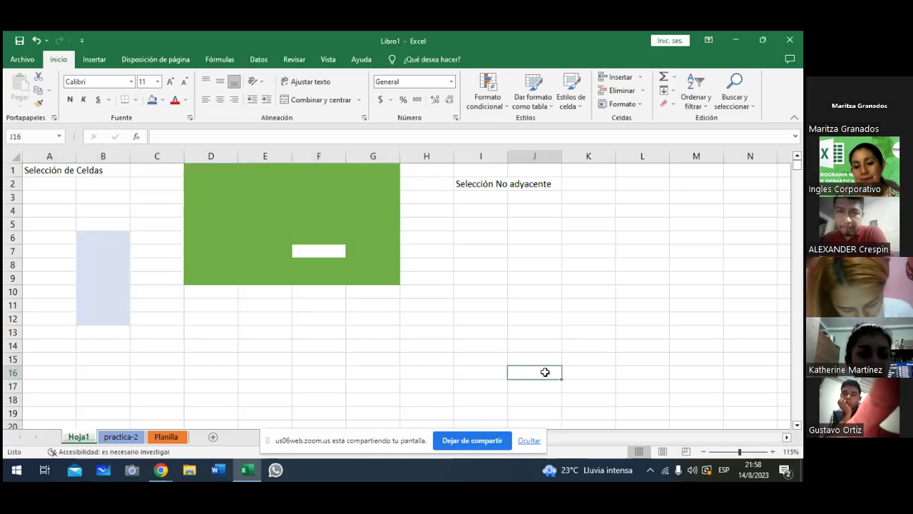
- Select cell A15 and stop sharing the screen in the Zoom meeting
{"action": "left_click", "coordinate": [54, 359]}
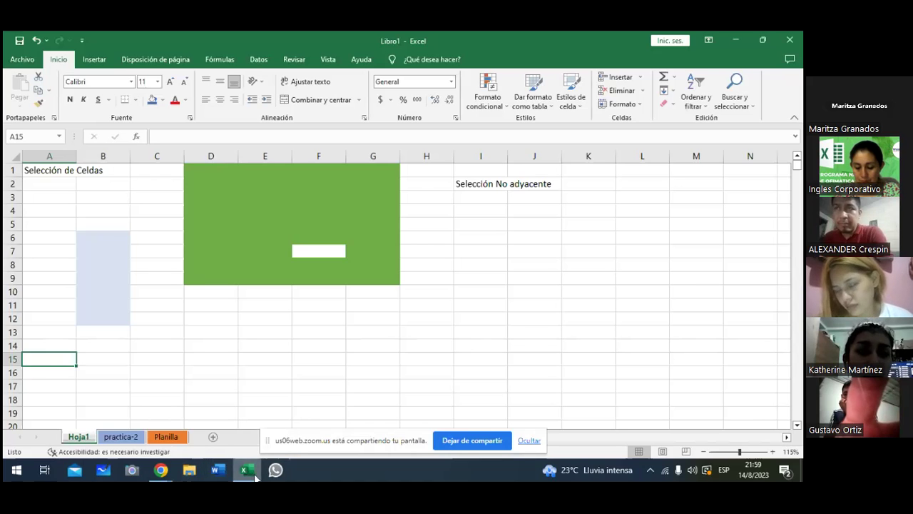
{"action": "mouse_move", "coordinate": [162, 472]}
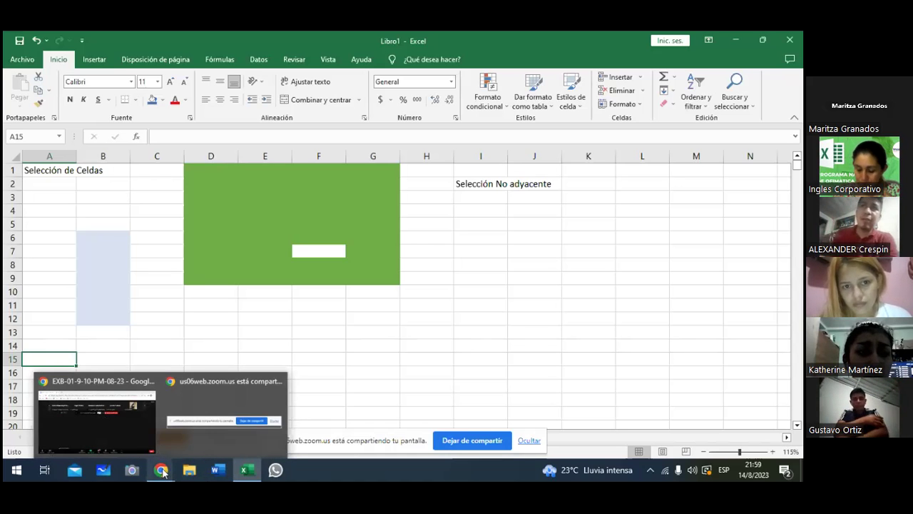
{"action": "mouse_move", "coordinate": [145, 445]}
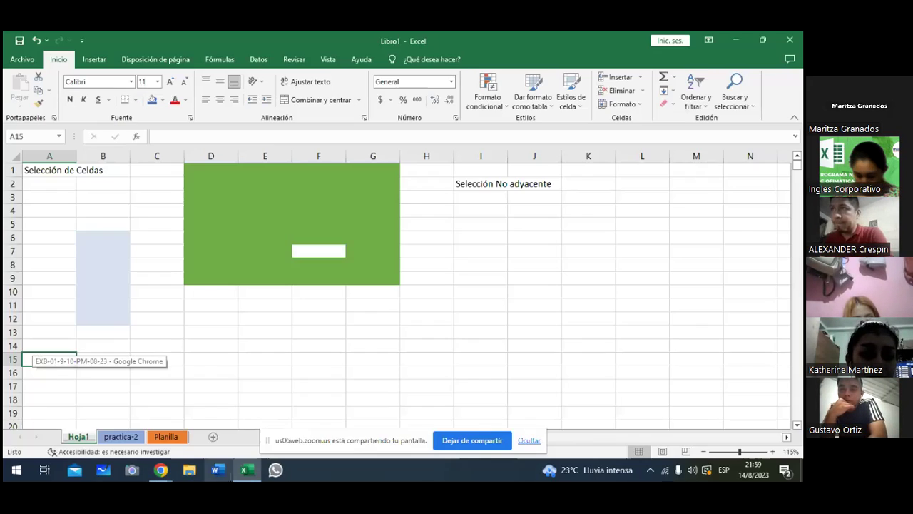
{"action": "mouse_move", "coordinate": [248, 474]}
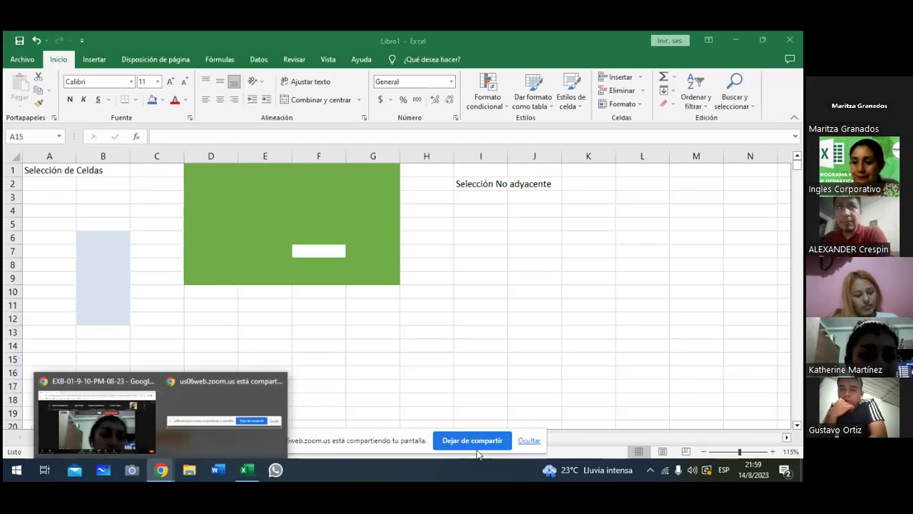
{"action": "left_click", "coordinate": [474, 443]}
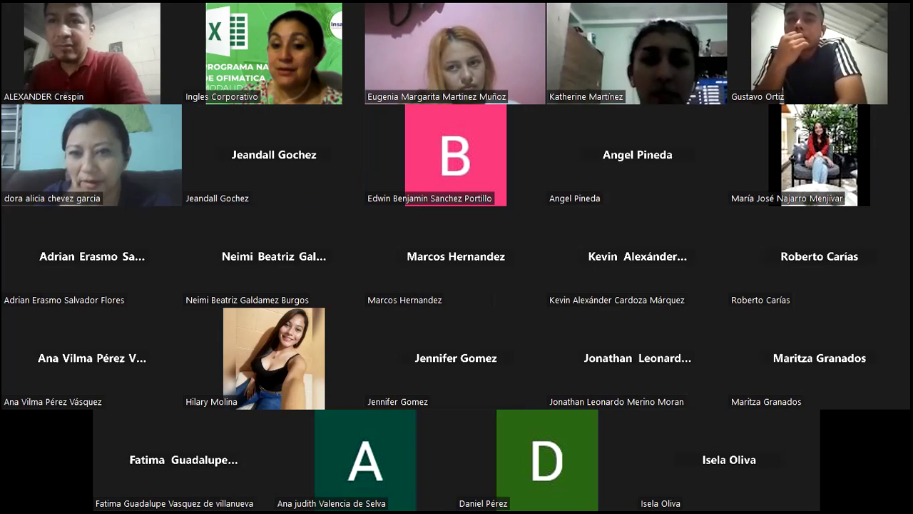